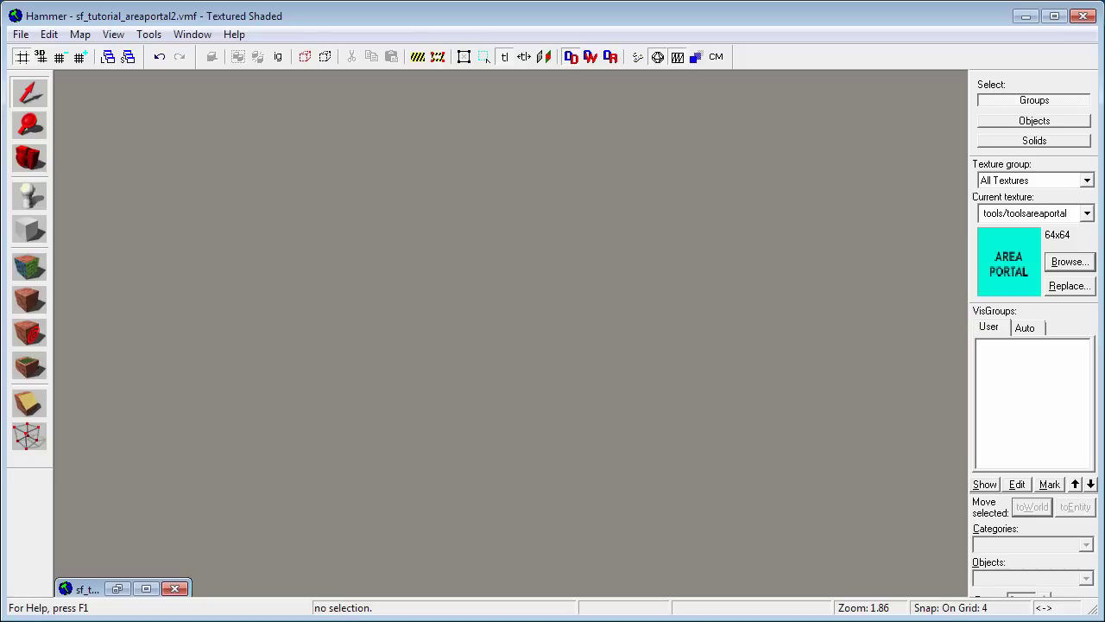
click(146, 588)
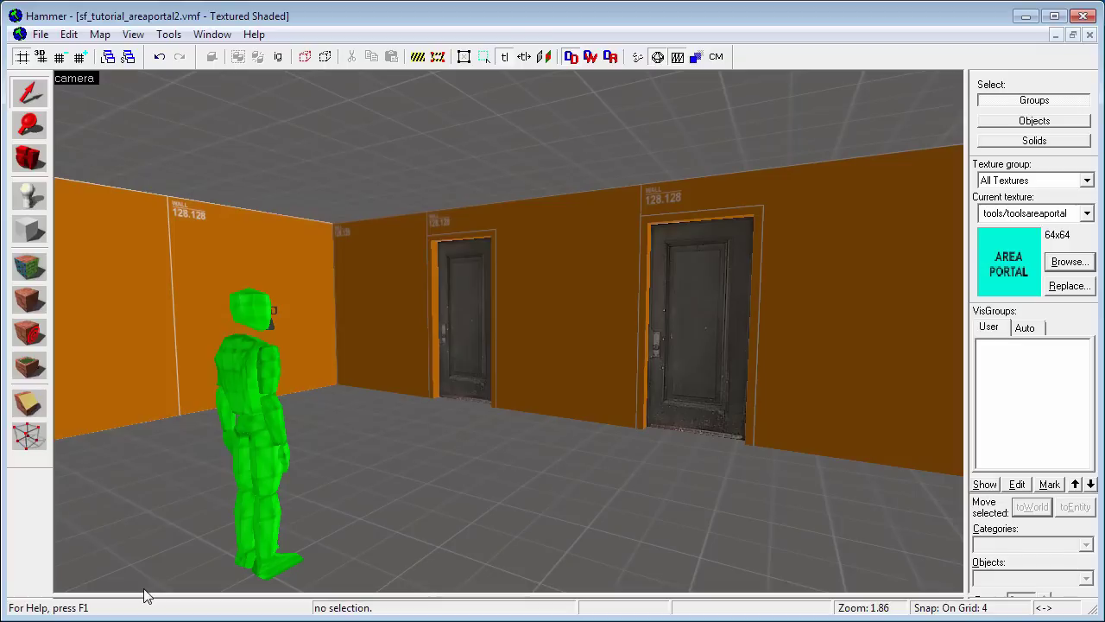
key(z)
key(w)
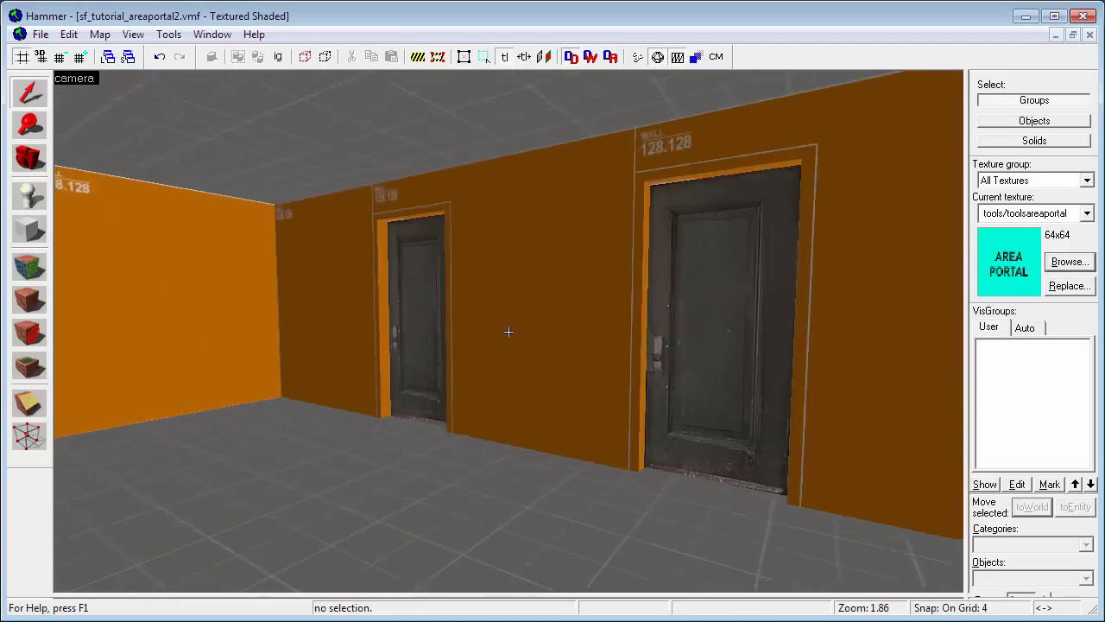
key(s)
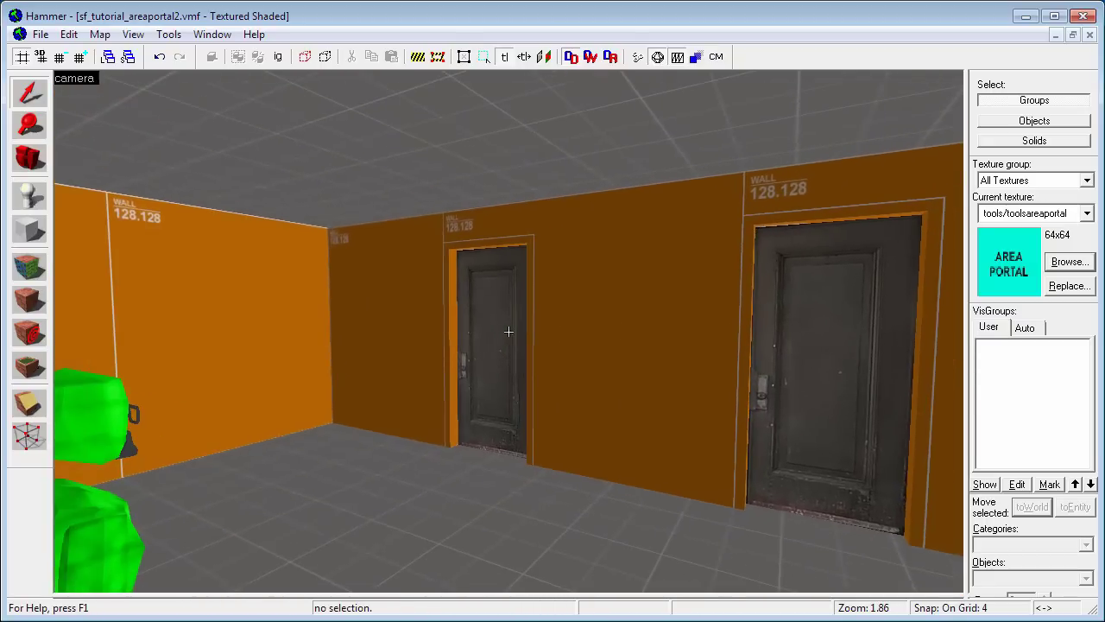
click(508, 331)
key(z)
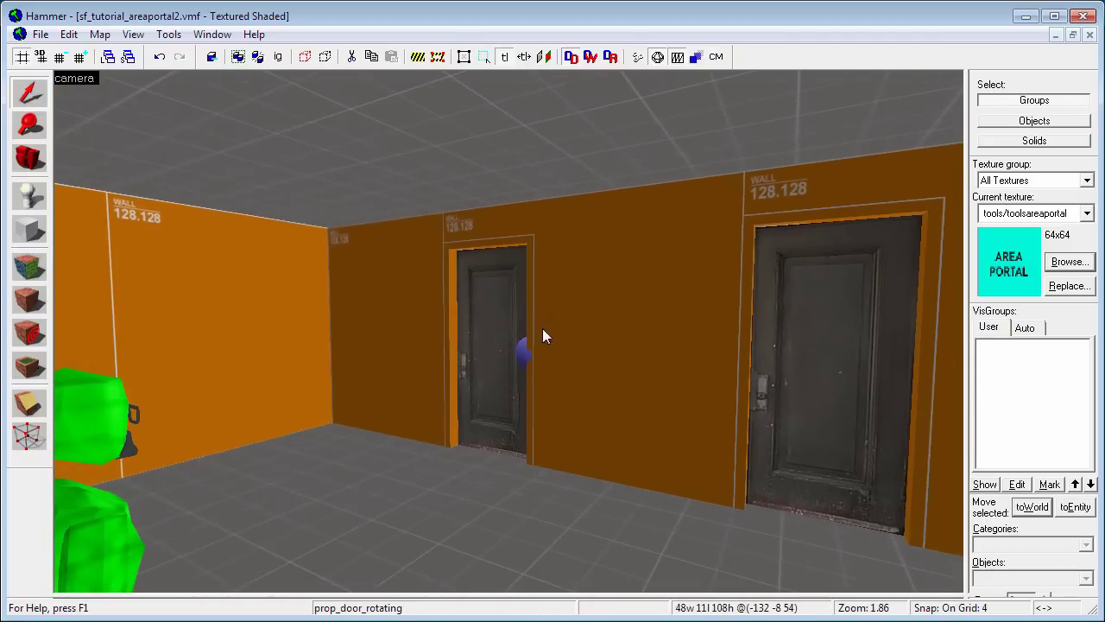
double_click(517, 318)
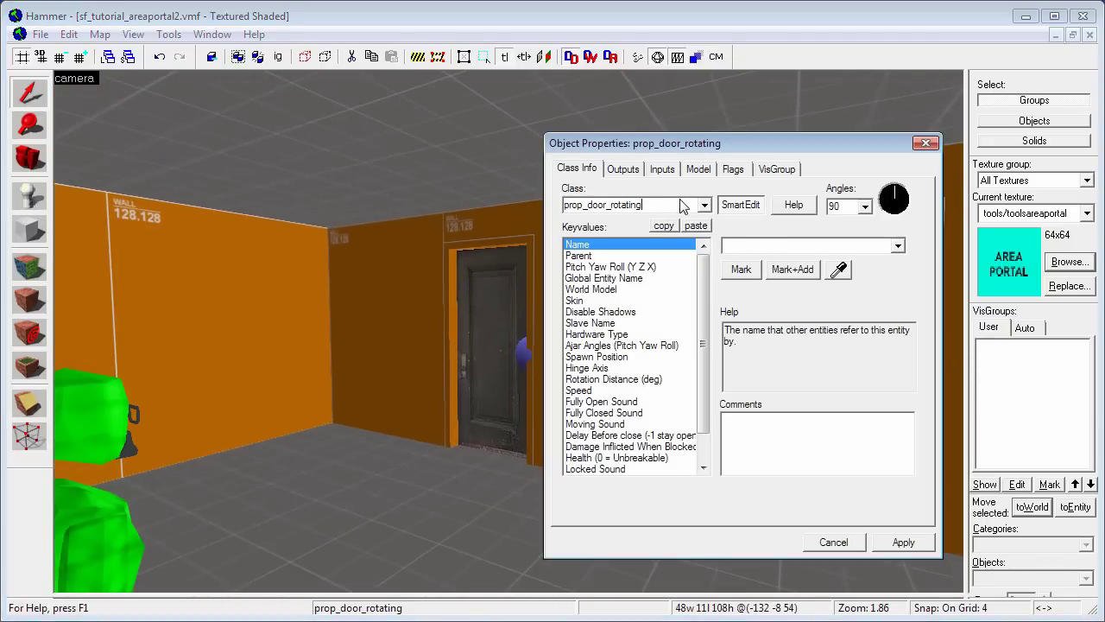
click(926, 143)
scroll(372, 234, down, 3)
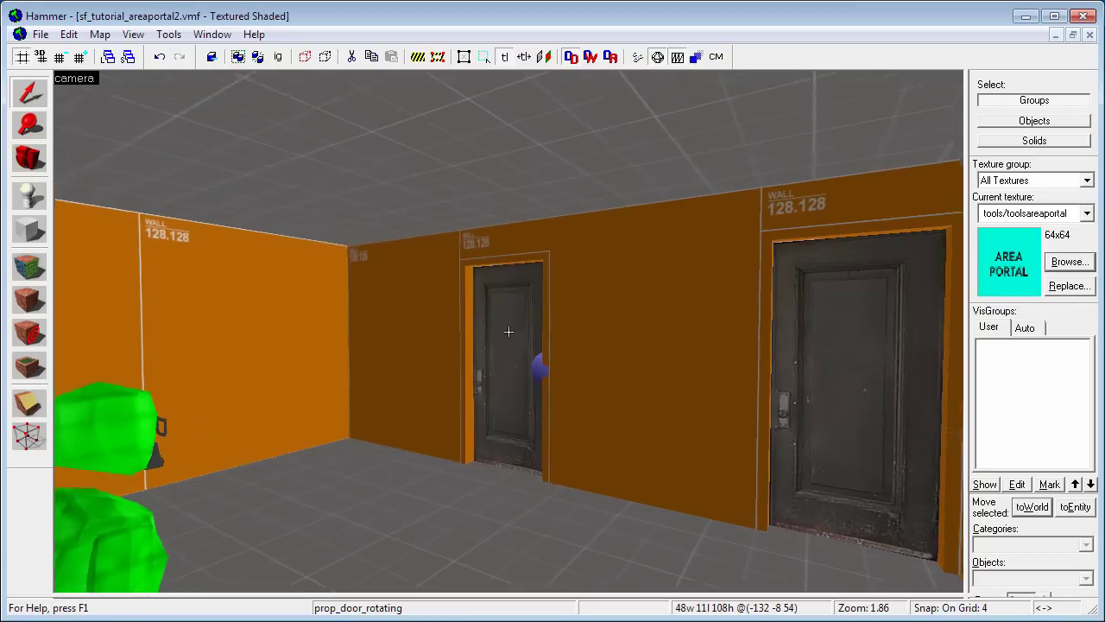
Select the Block tool with the tools/toolsareaportal texture for new brushes.
click(28, 229)
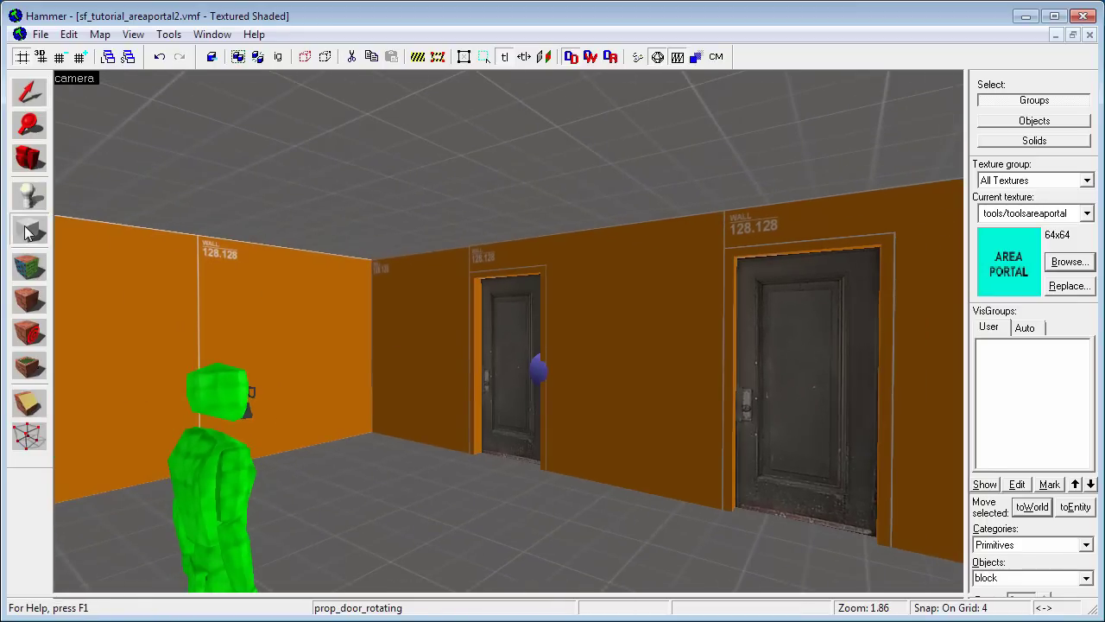
click(1068, 265)
text(a)
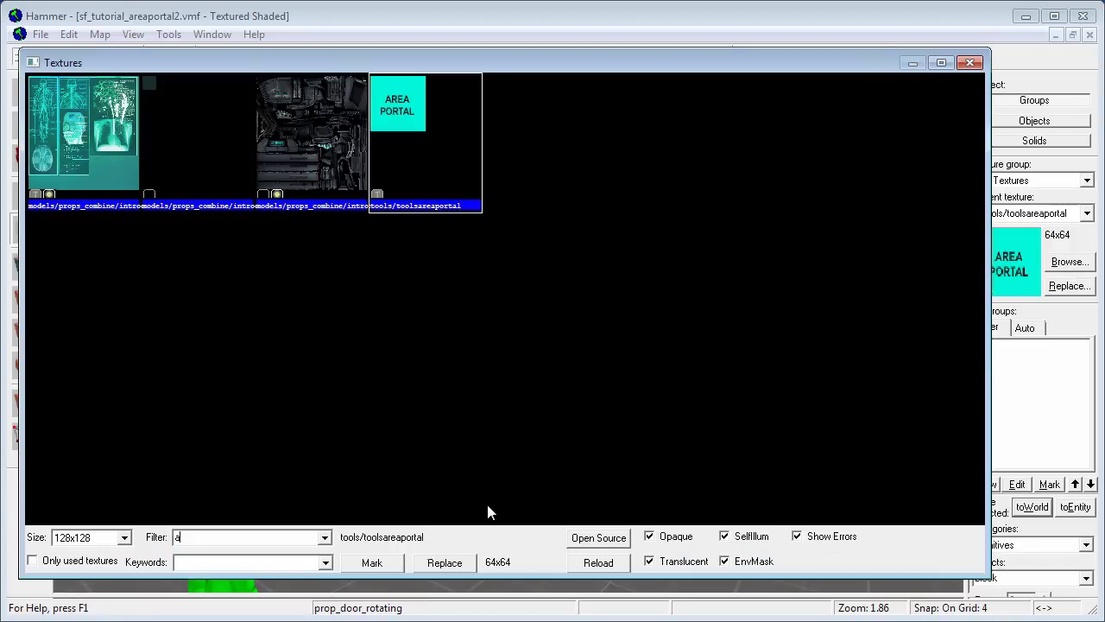
text(rea)
double_click(407, 129)
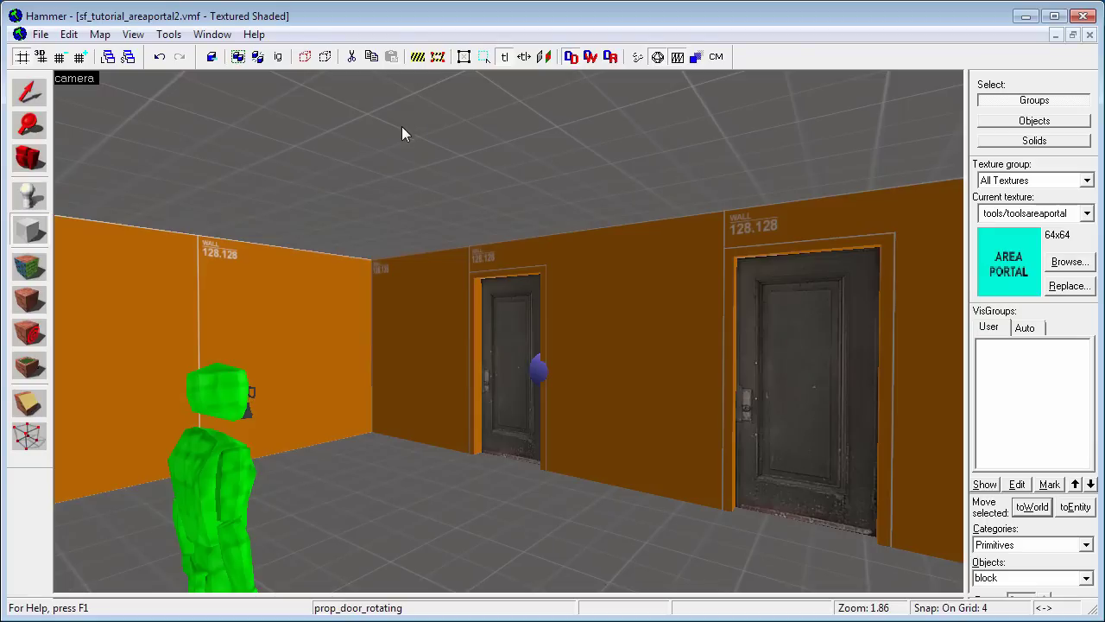
Draw a 72×28×109 area-portal block beside the left door and select it.
key(shift+z)
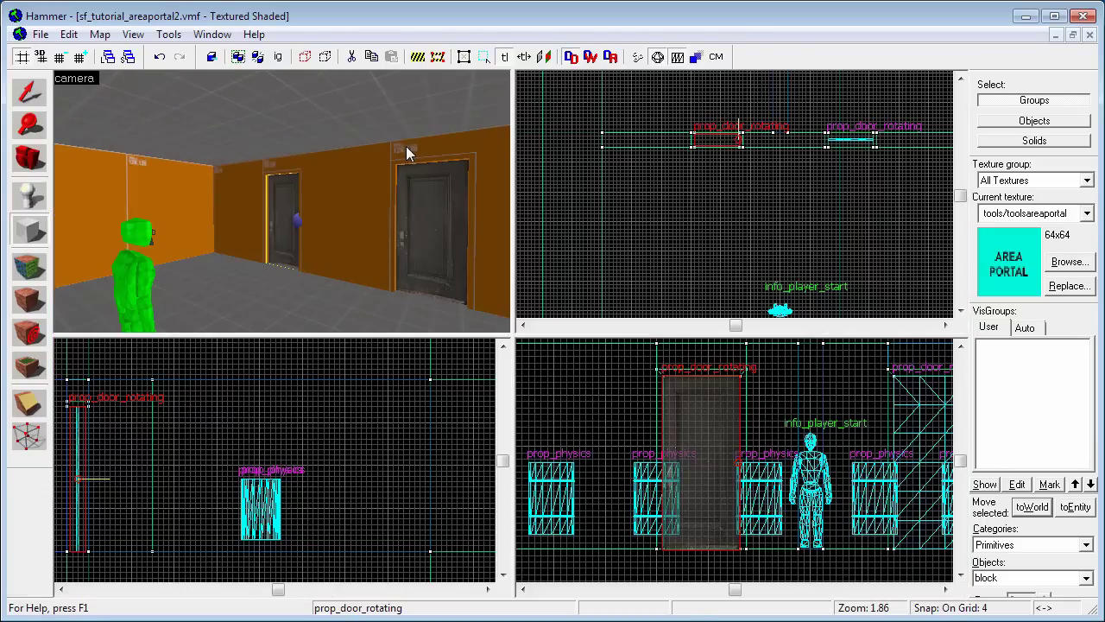
scroll(739, 267, up, 1)
middle_drag(739, 274, 672, 182)
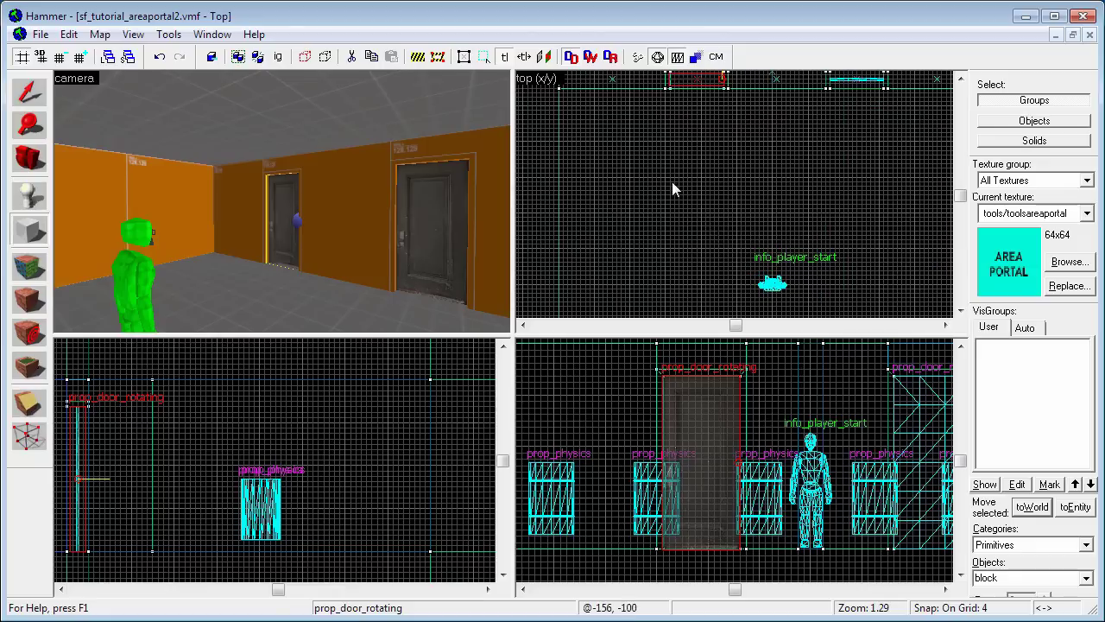
drag(671, 183, 750, 216)
key(Return)
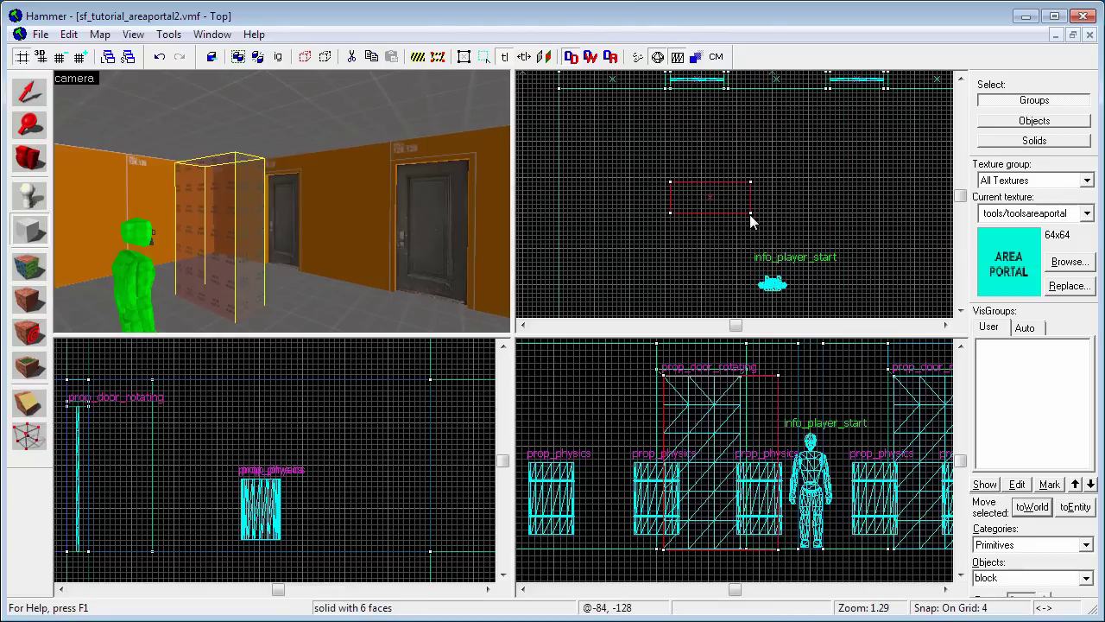
click(40, 90)
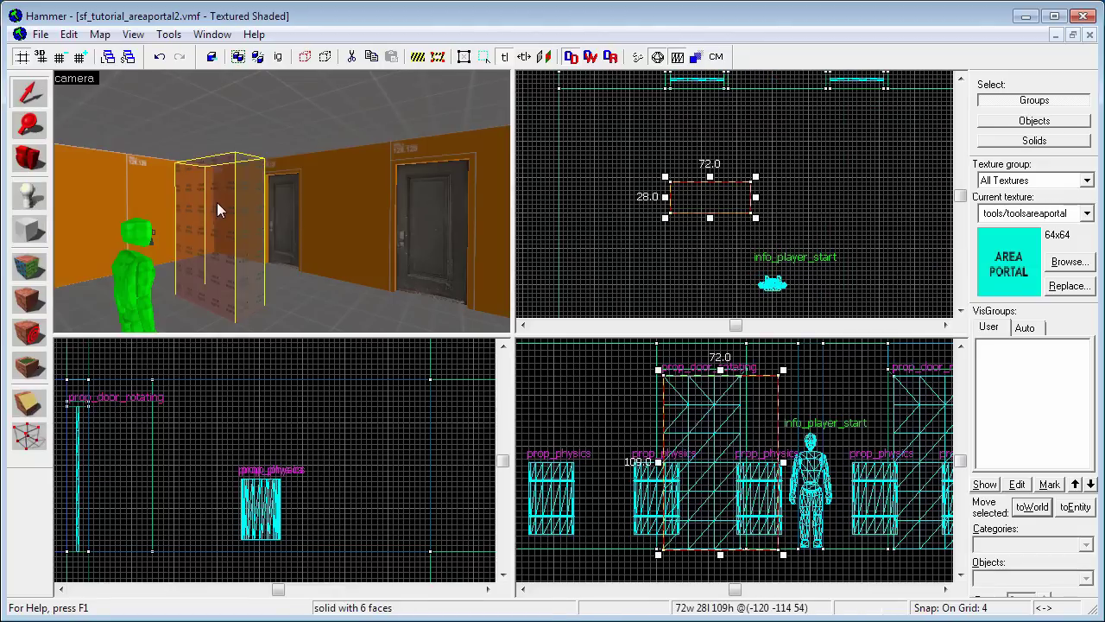
key(shift+z)
key(shift+z)
key(shift+z)
Tie the new block to an entity with Ctrl+T and set its class to func_areaportal.
key(z)
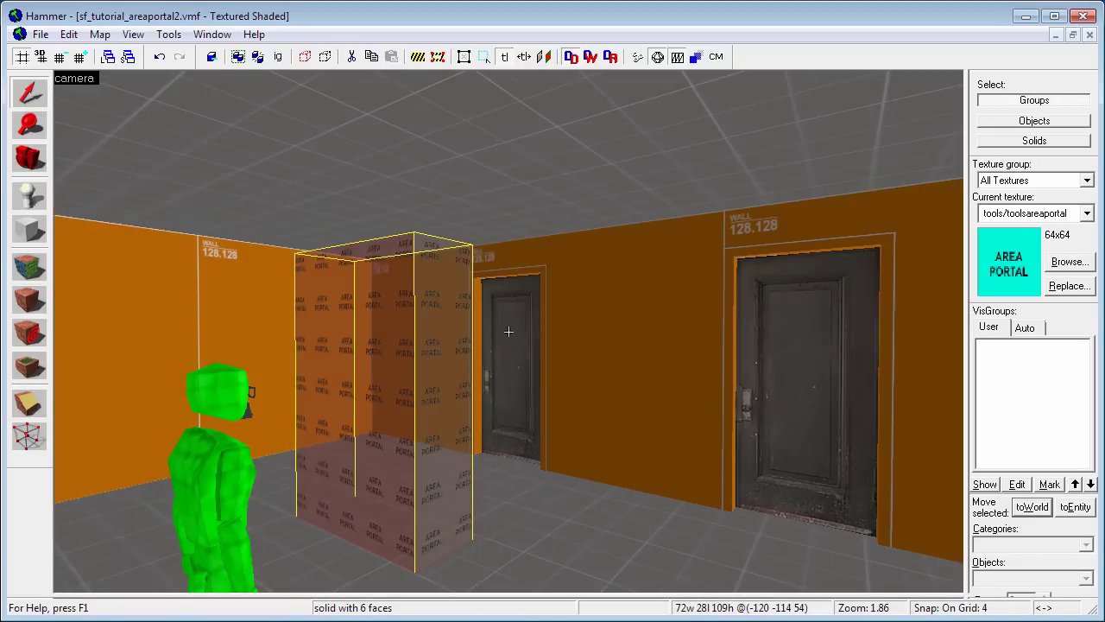
key(w)
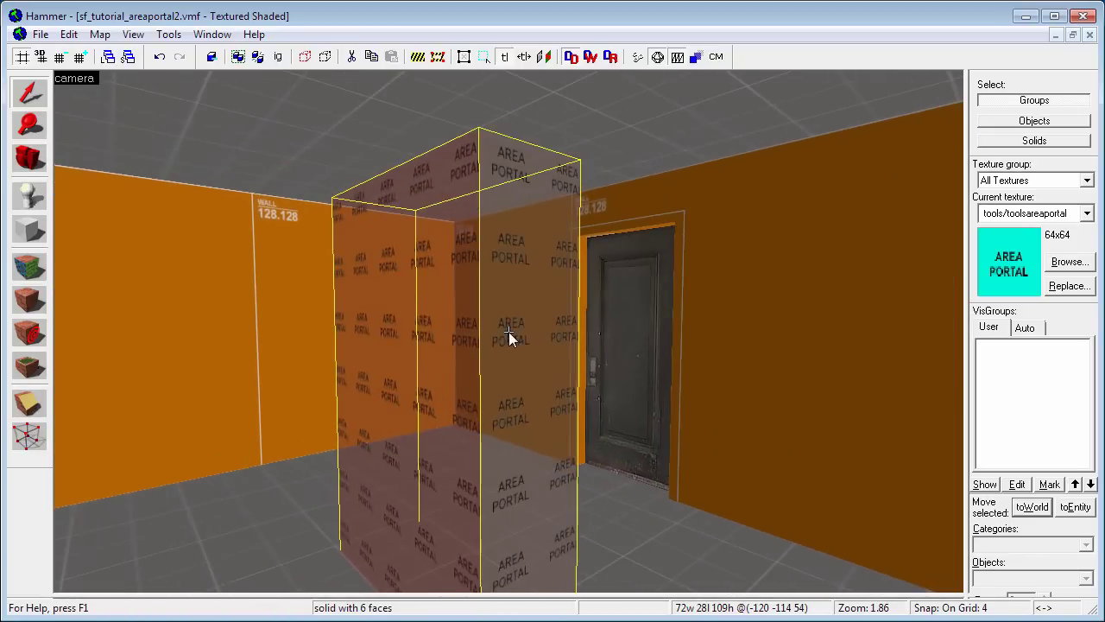
key(ctrl+t)
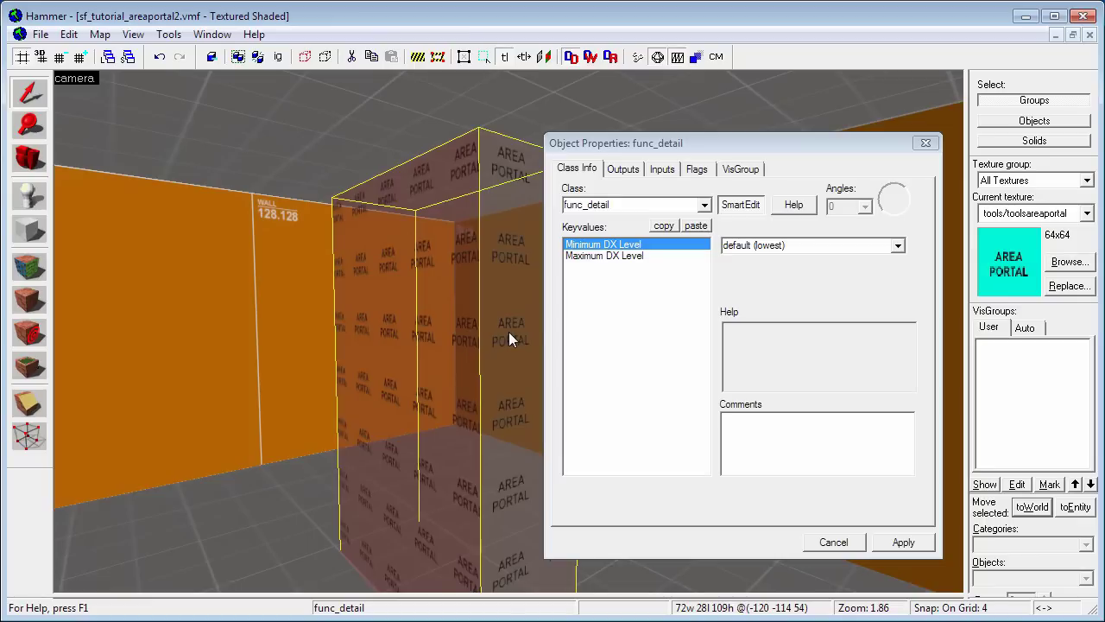
double_click(628, 205)
text(a)
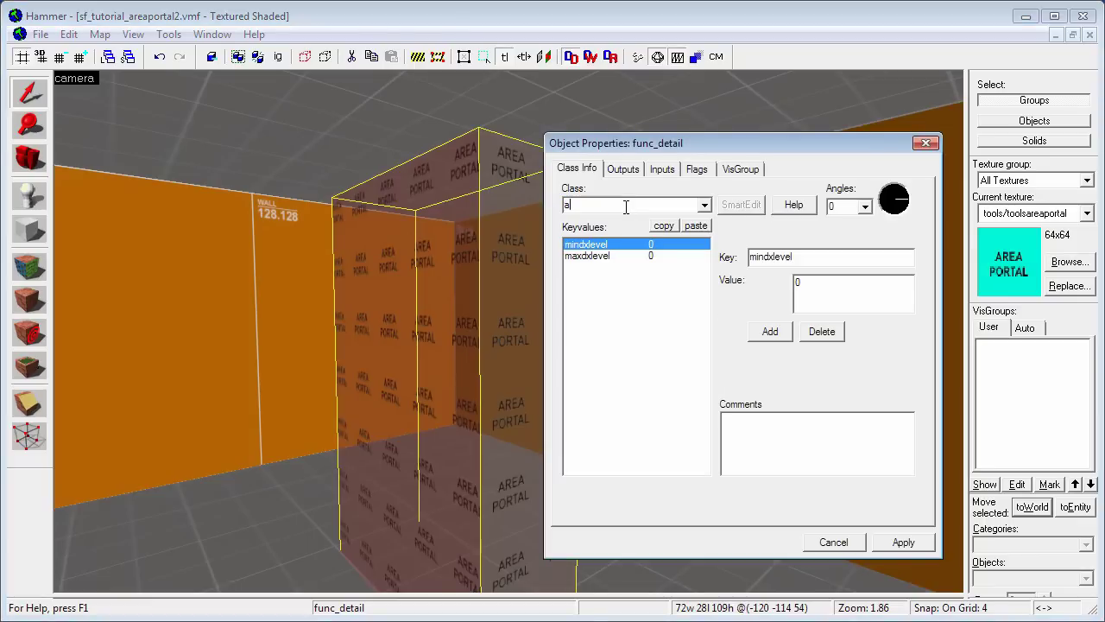
key(BackSpace)
text(func_areaportal)
click(658, 208)
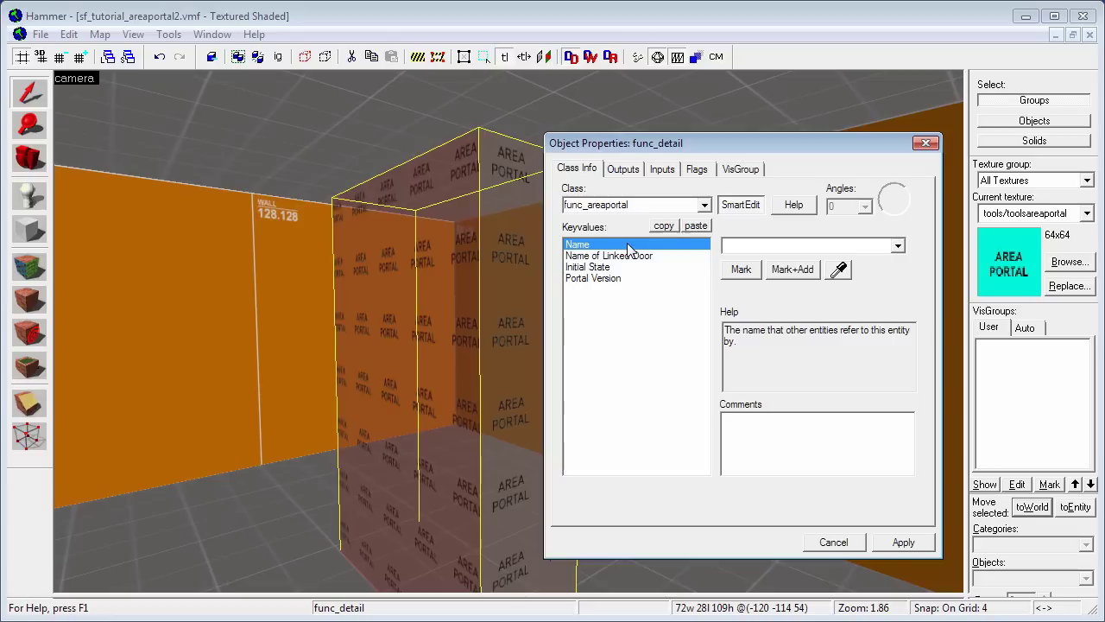
Review the Name of Linked Door and Initial State keyvalues, leaving the state Open.
click(668, 258)
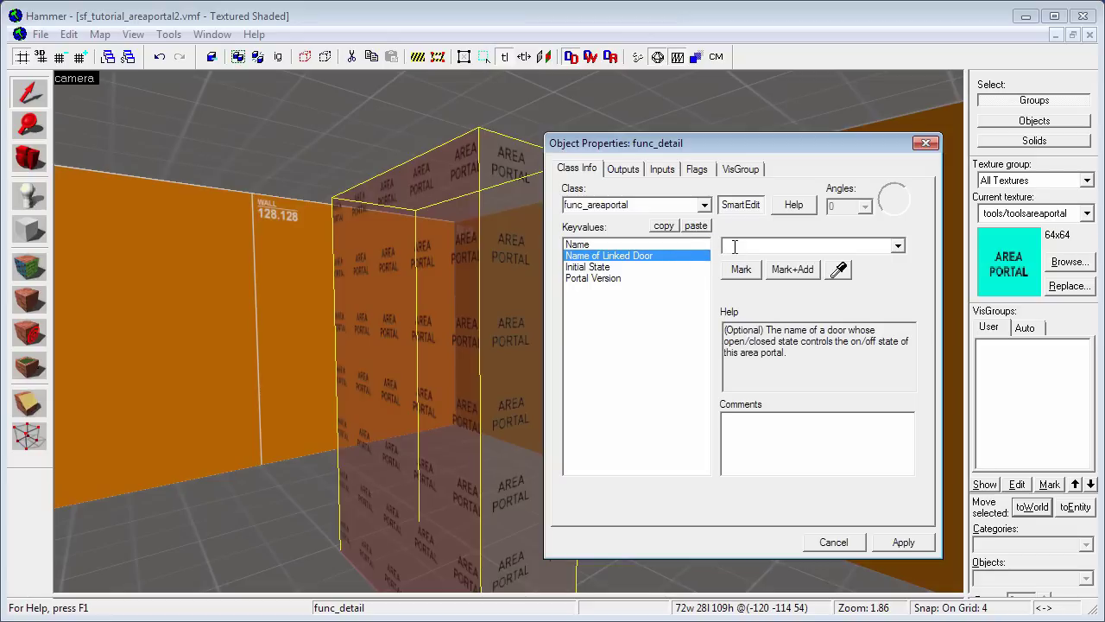
click(507, 289)
click(898, 246)
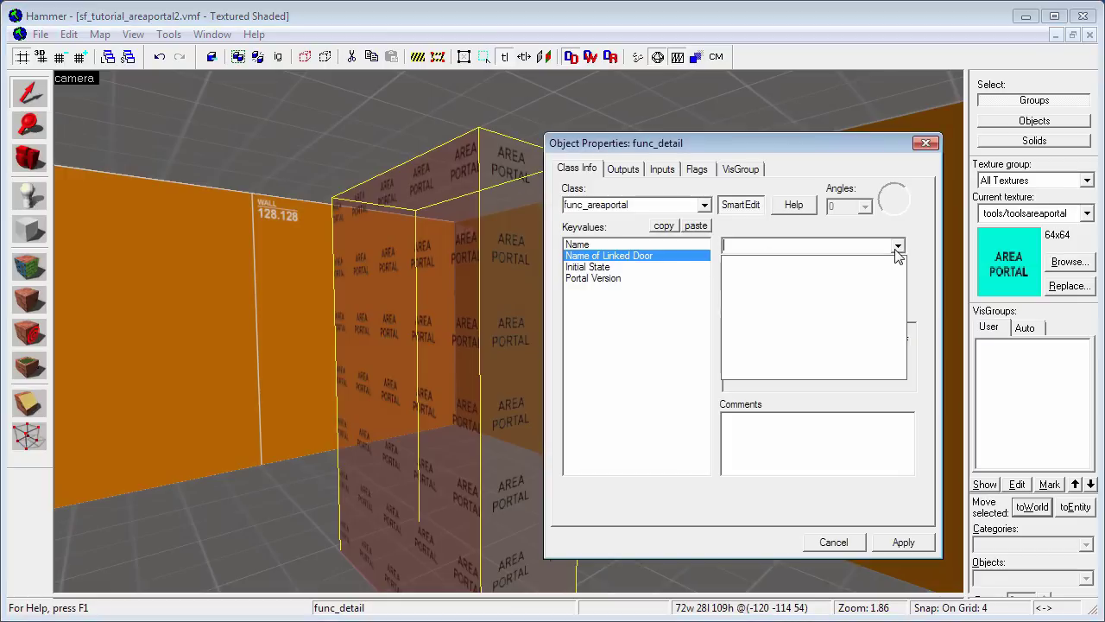
click(616, 268)
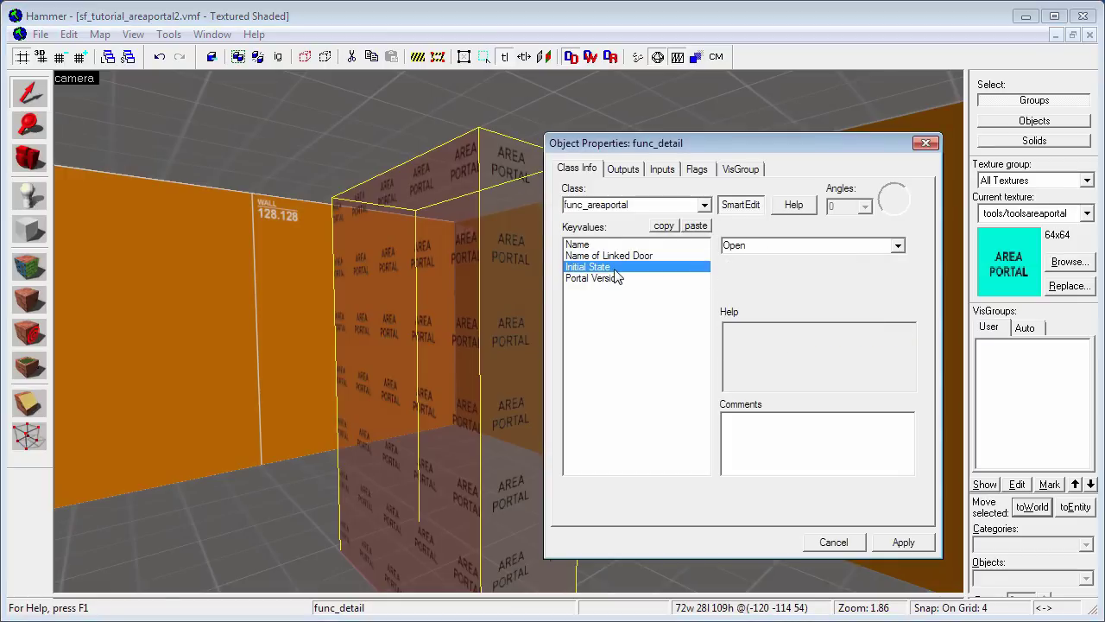
click(898, 246)
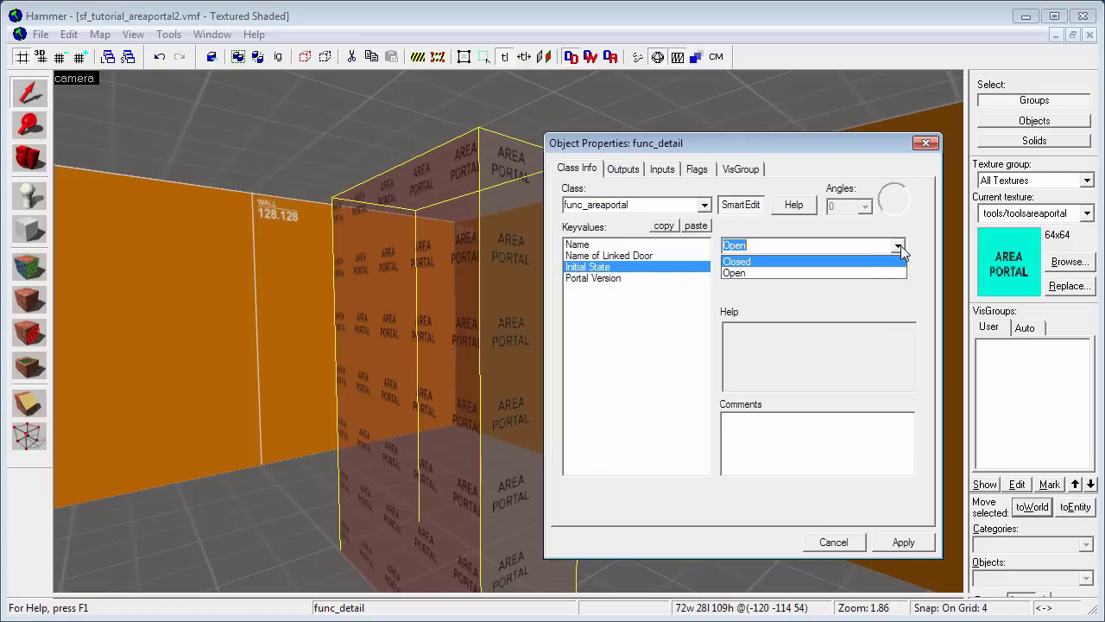
click(899, 247)
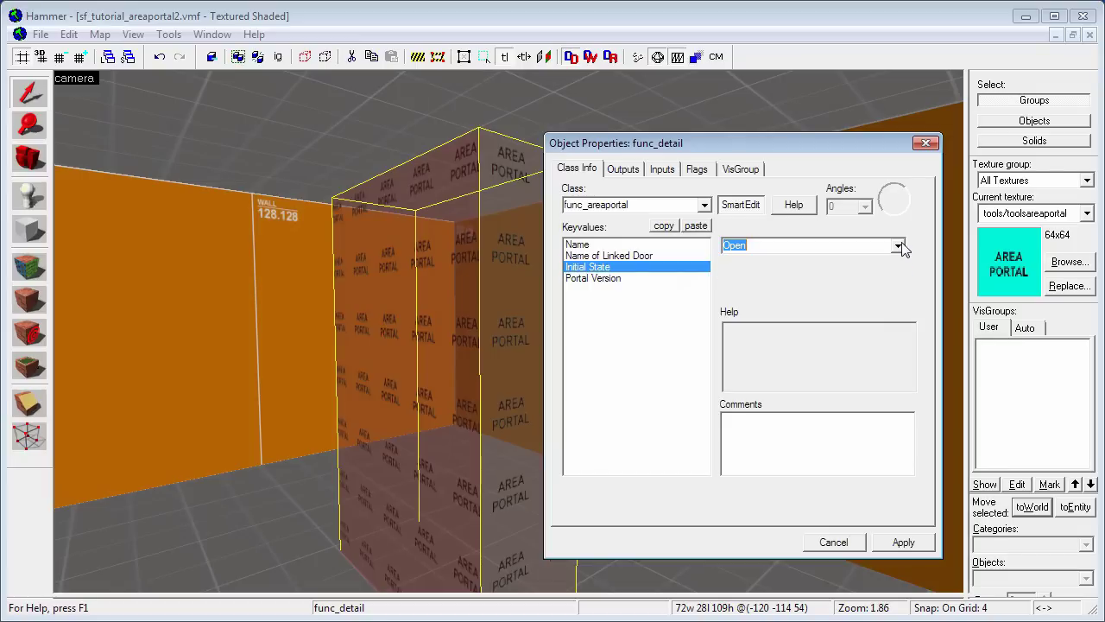
click(926, 142)
Name the left door 'door1' in its properties.
key(w)
click(526, 334)
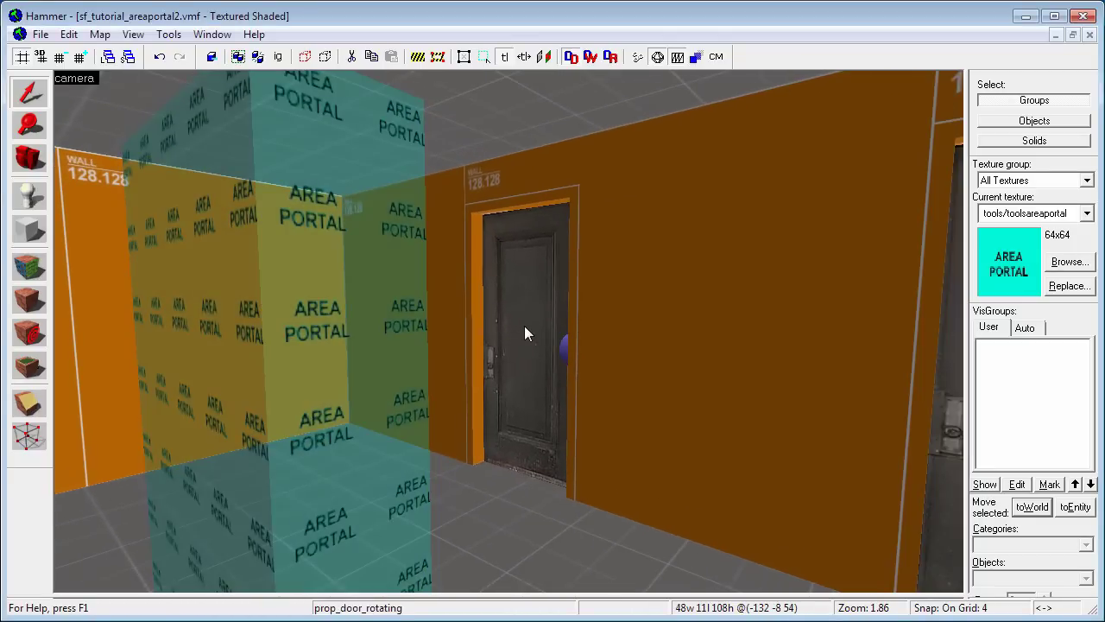
key(alt+Return)
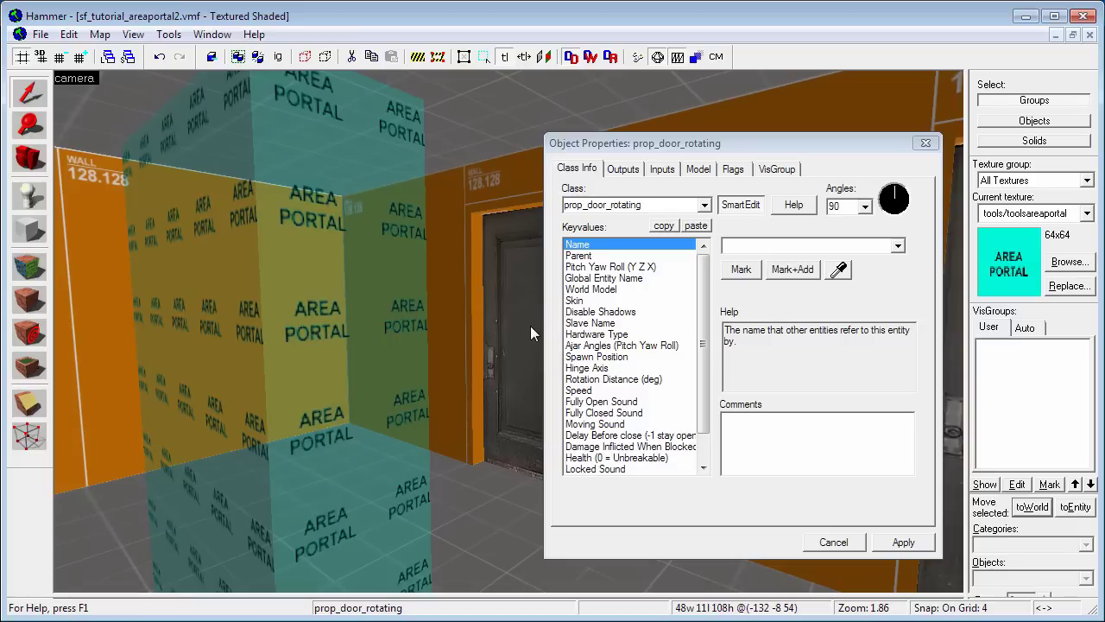
click(754, 247)
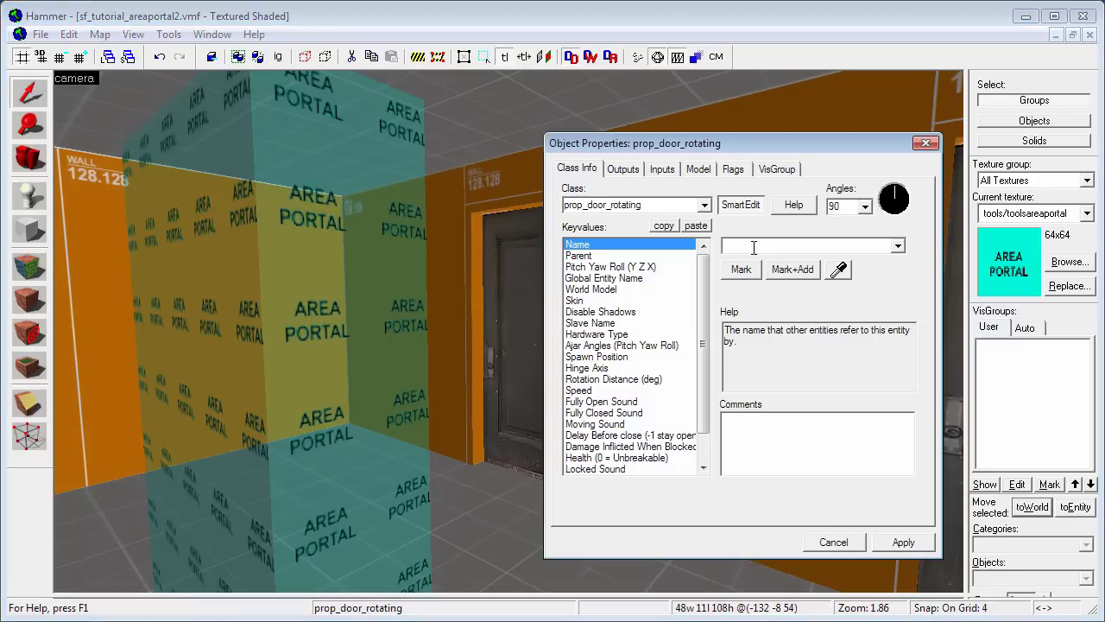
text(door1)
Link the func_areaportal to door1 and set its initial state to Closed.
click(903, 542)
click(256, 419)
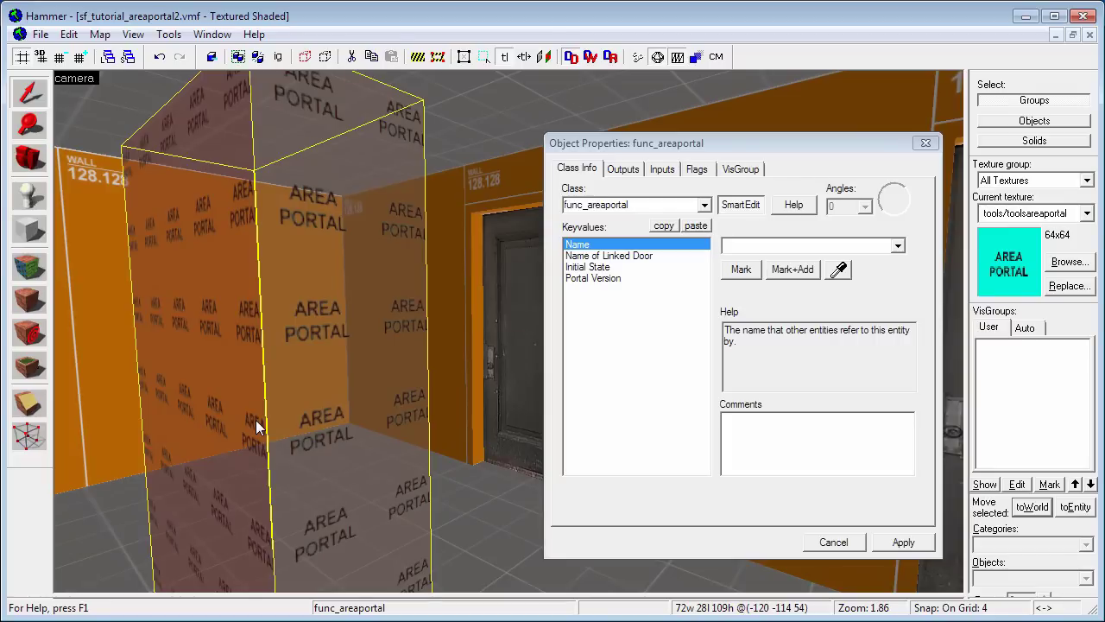
click(628, 257)
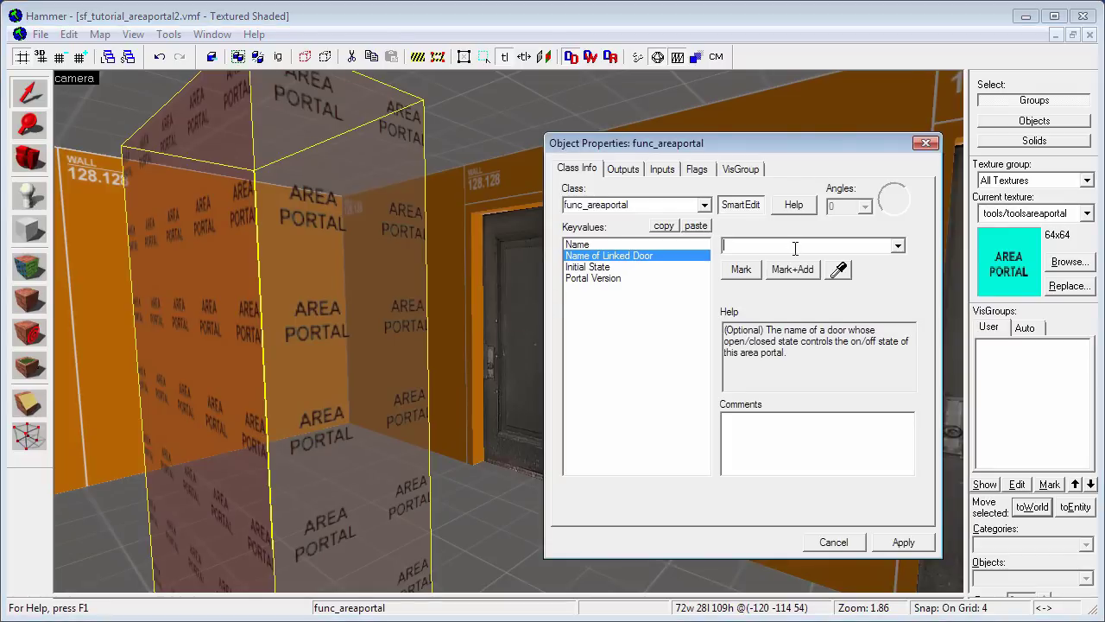
text(door1)
click(516, 288)
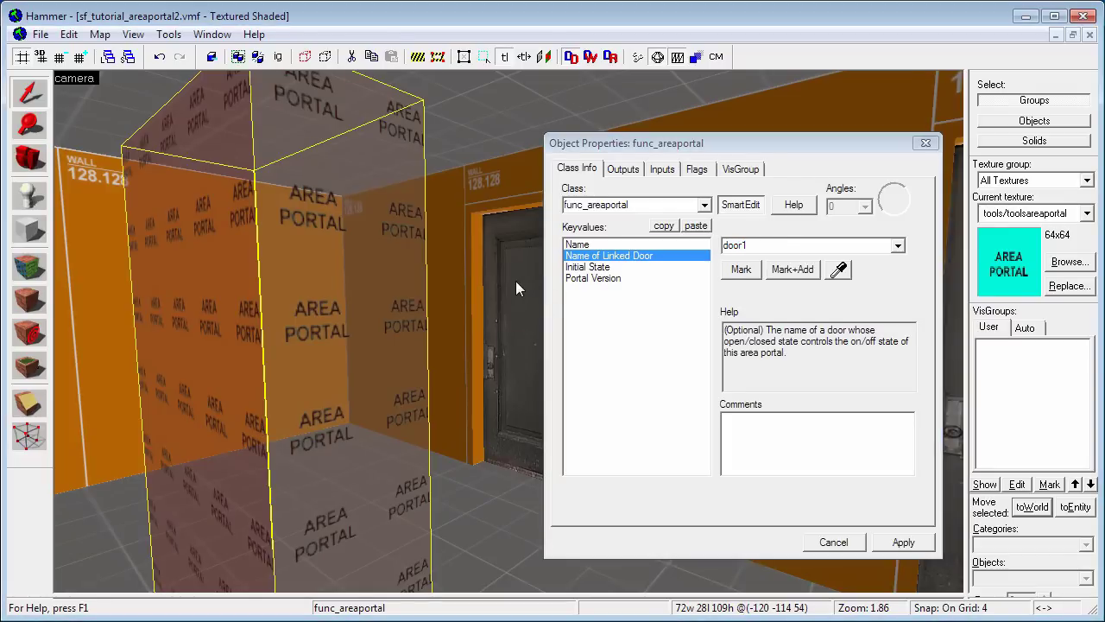
click(605, 269)
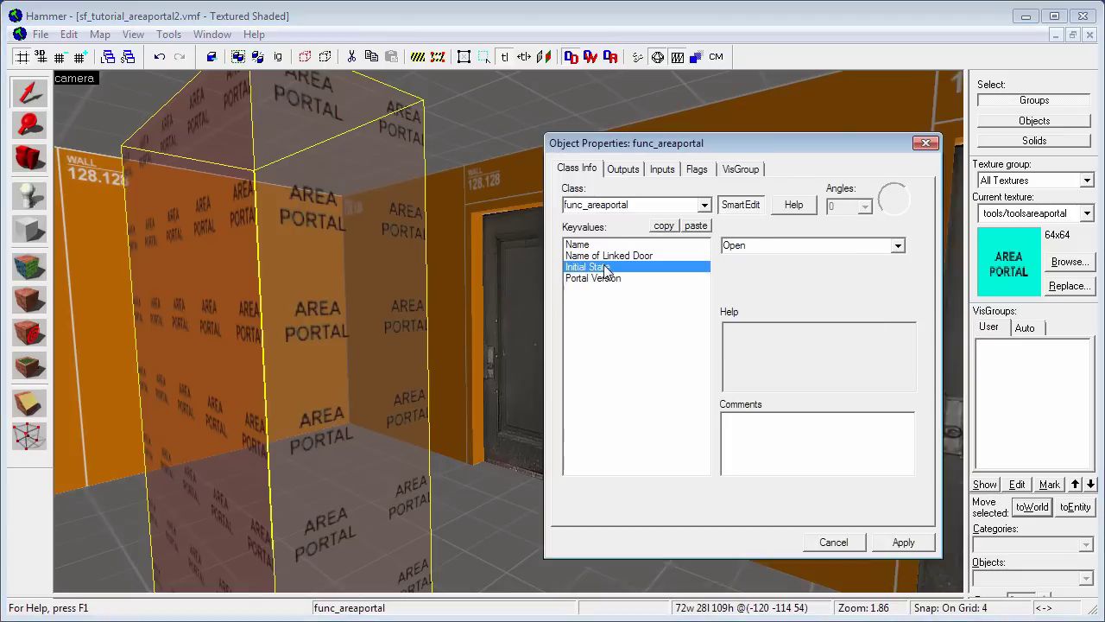
click(898, 246)
click(887, 270)
click(926, 144)
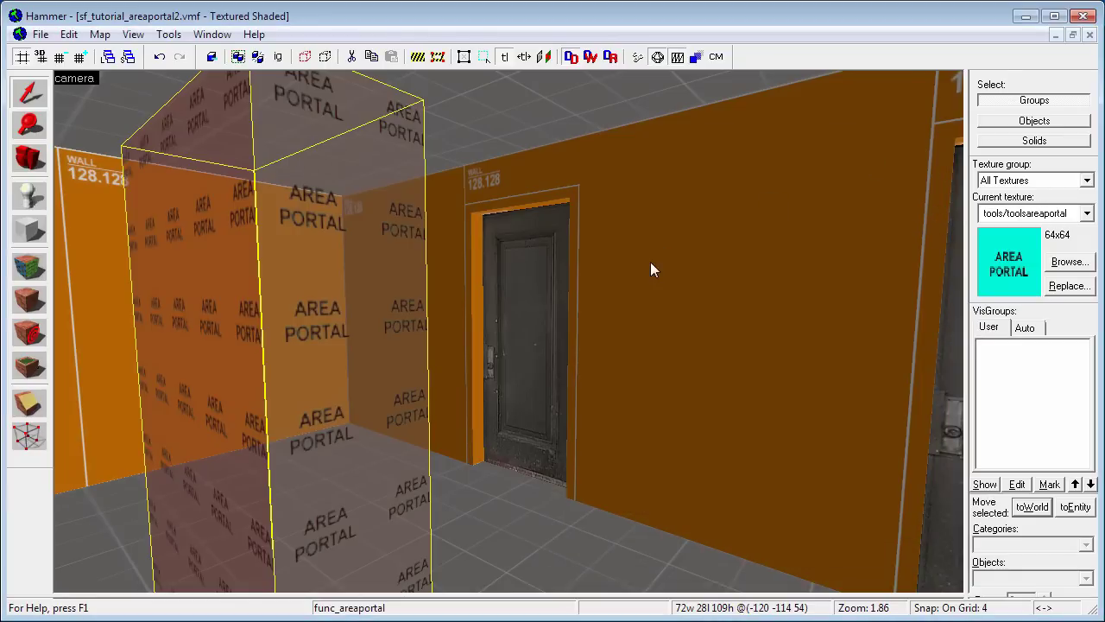
Move the area portal into door1's doorway and shrink it to 48 wide, 4 deep.
key(shift+z)
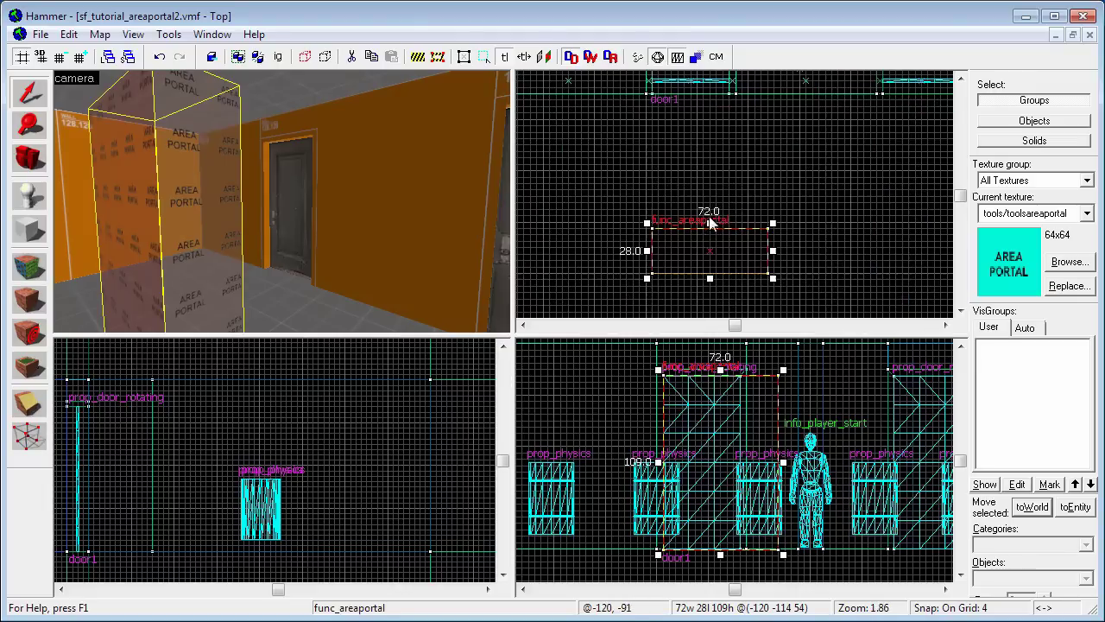
drag(710, 223, 691, 173)
scroll(700, 172, up, 4)
drag(833, 200, 754, 201)
drag(674, 248, 687, 175)
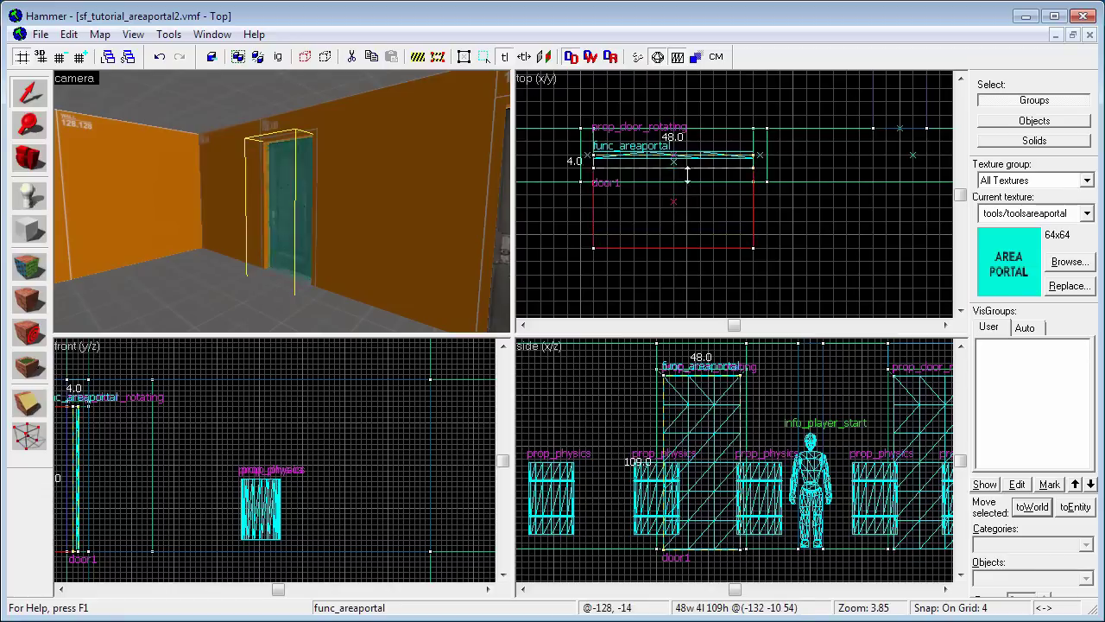
Turn off grid snapping and lower the portal's top edge to fit the door.
scroll(696, 367, up, 2)
scroll(682, 380, up, 2)
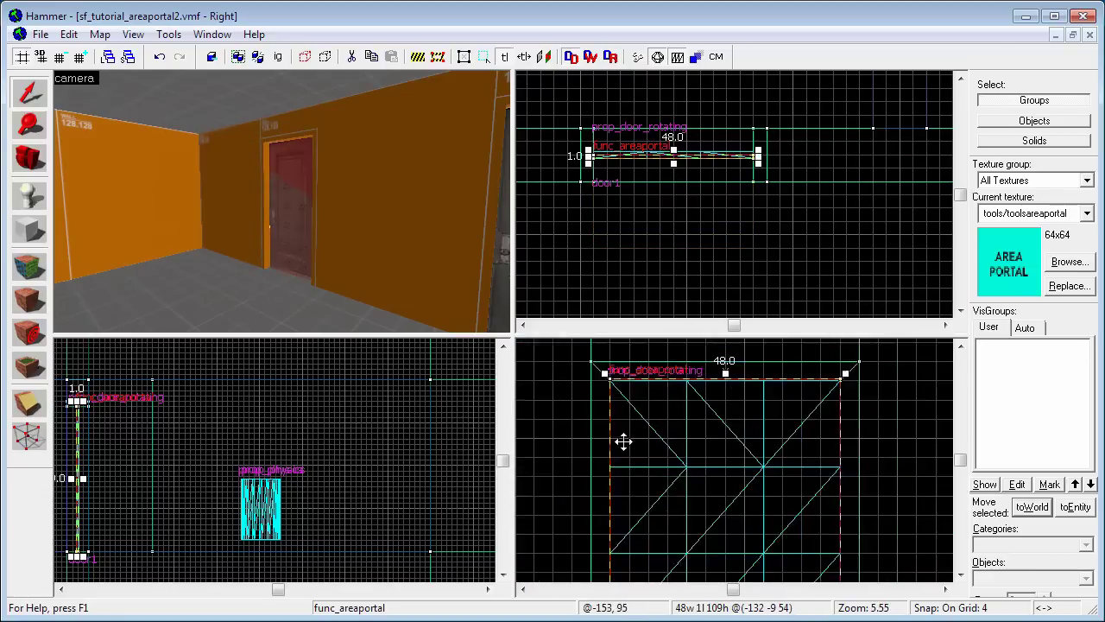
scroll(617, 414, up, 2)
scroll(603, 379, up, 1)
scroll(561, 387, down, 1)
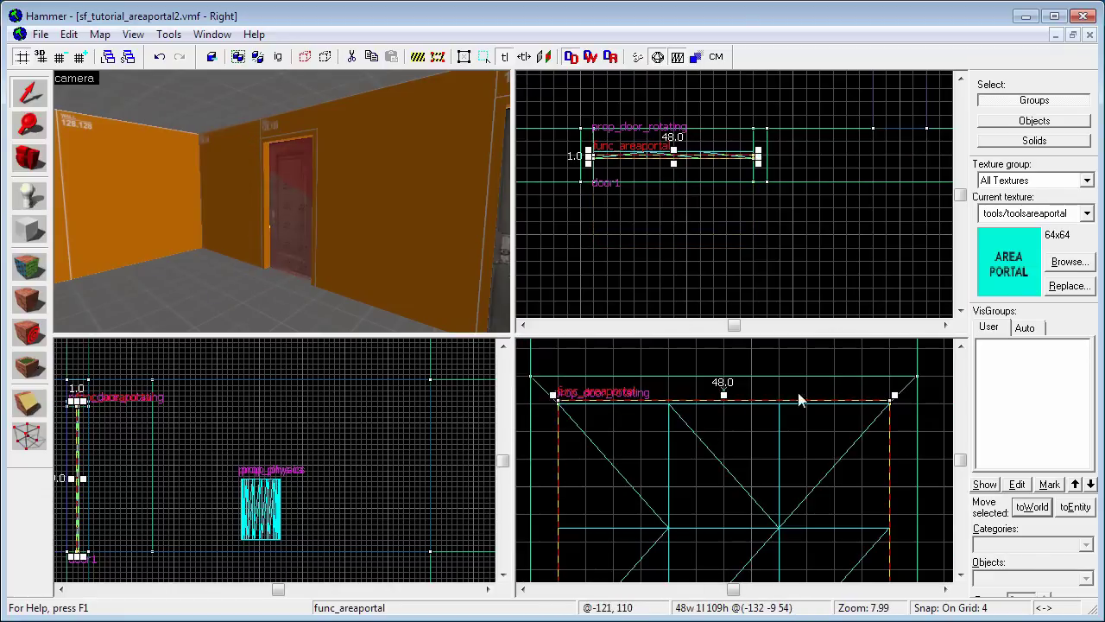
scroll(608, 399, up, 3)
key(shift+w)
mouse_move(603, 402)
mouse_down()
mouse_move(602, 458)
mouse_move(630, 384)
mouse_up()
Frame the hallway and player start in 3D, then compile and run the map.
scroll(635, 388, down, 6)
scroll(651, 585, down, 1)
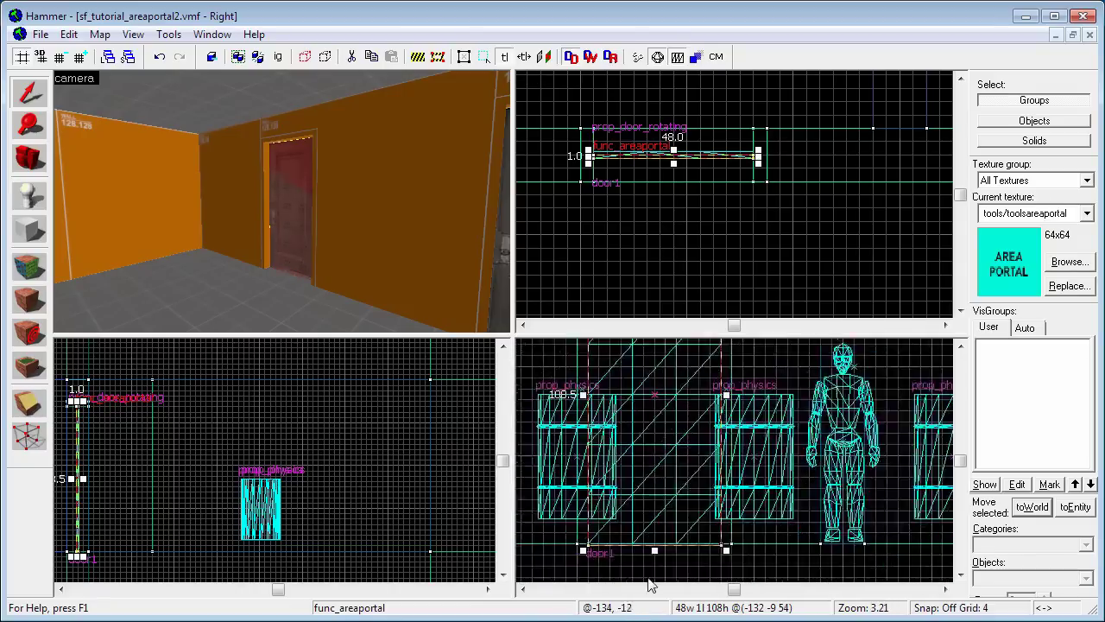
scroll(656, 552, up, 4)
scroll(661, 533, down, 1)
scroll(718, 530, down, 5)
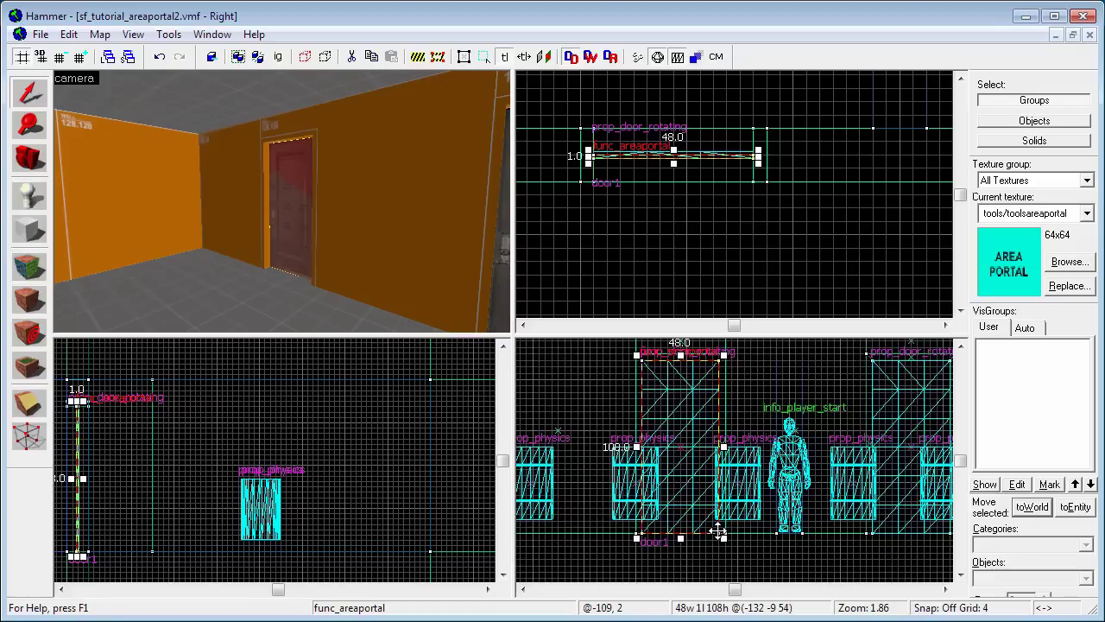
click(661, 213)
drag(259, 198, 301, 178)
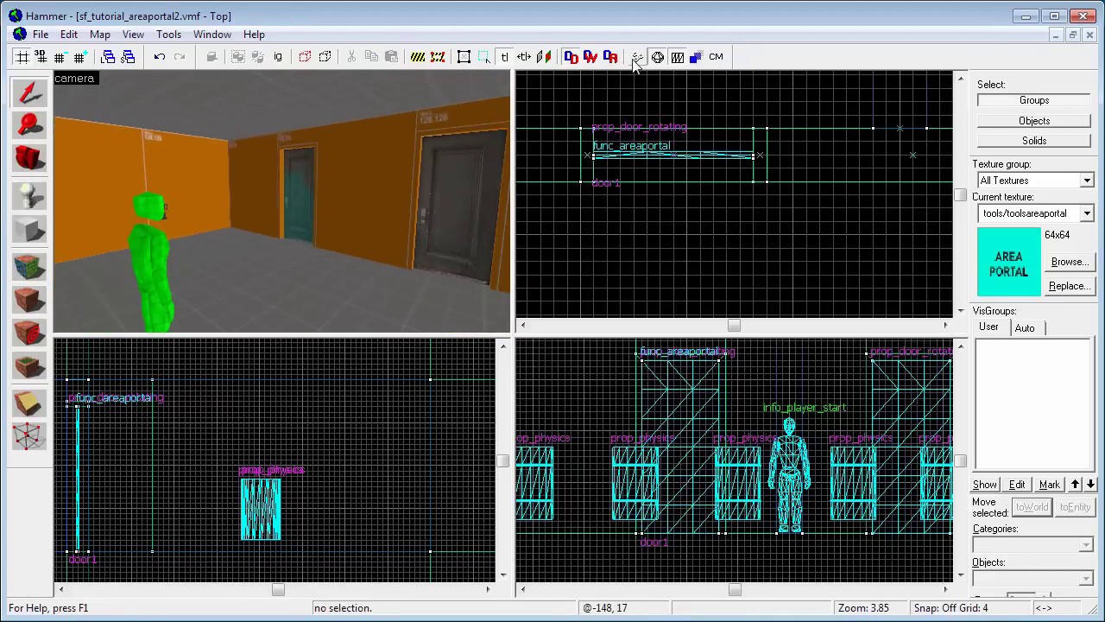
click(637, 60)
click(668, 433)
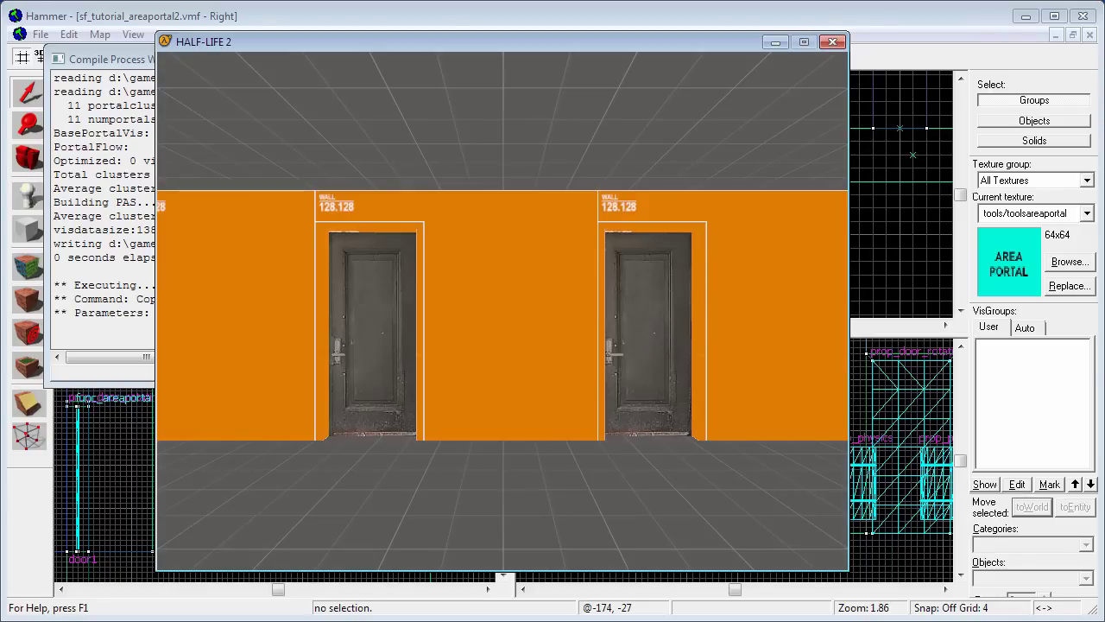
Enable cheats with sv_cheats 1 and wireframe rendering with mat_wireframe 1 in the console.
key(grave)
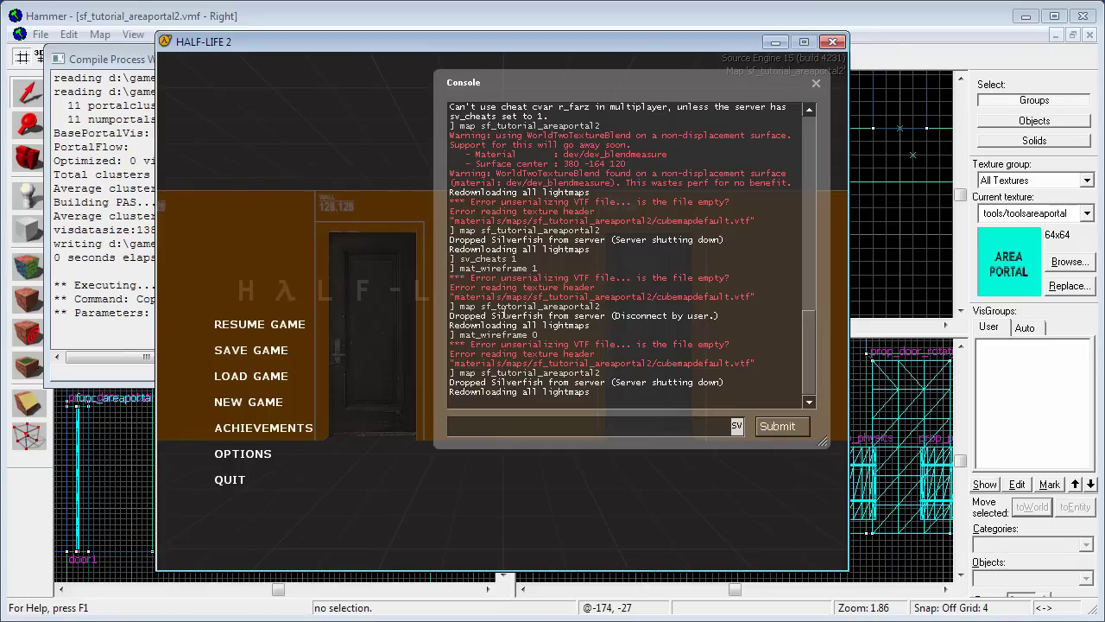
text(sv_chea)
key(Tab)
key(Return)
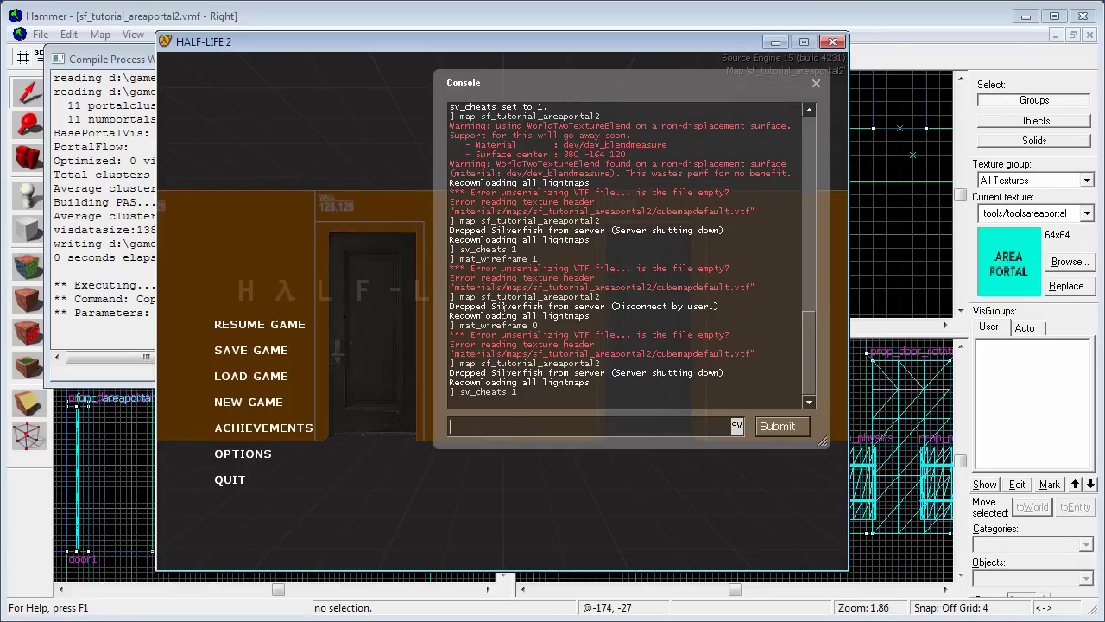
text(mat_wi)
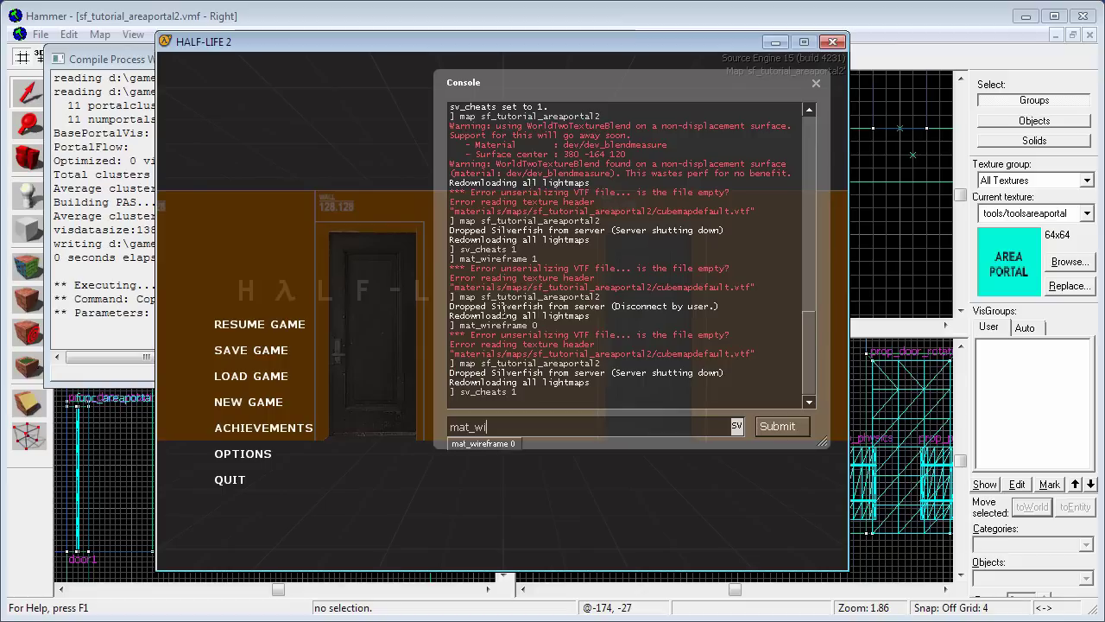
text(frame 1)
key(Return)
key(Escape)
Walk through the left doorway, back out, and start typing r_drawportals in the console.
key(w)
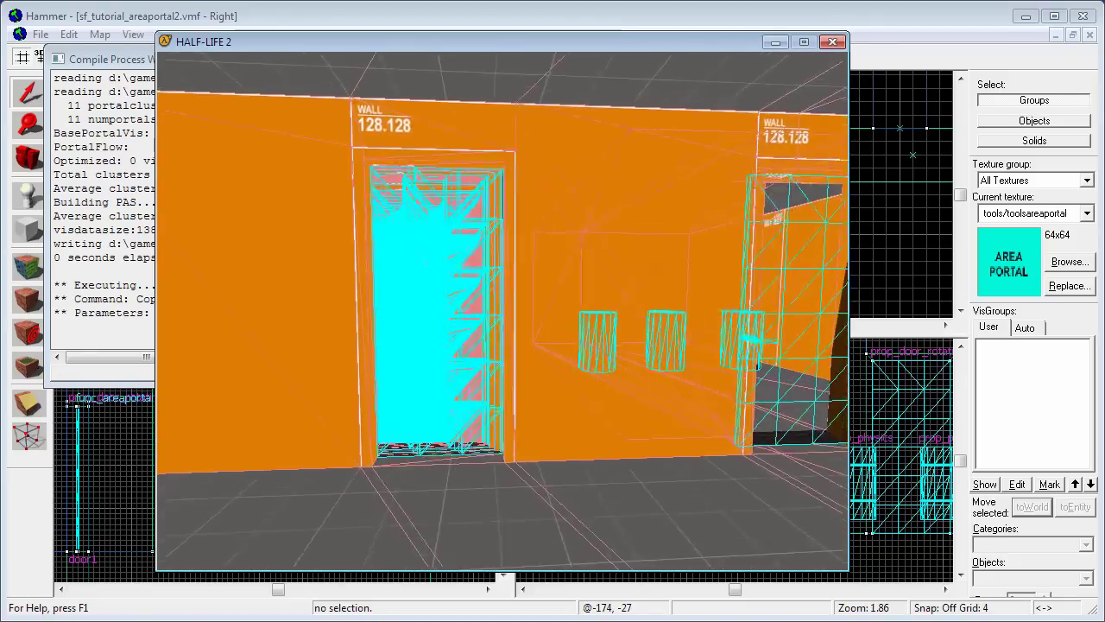
key(s)
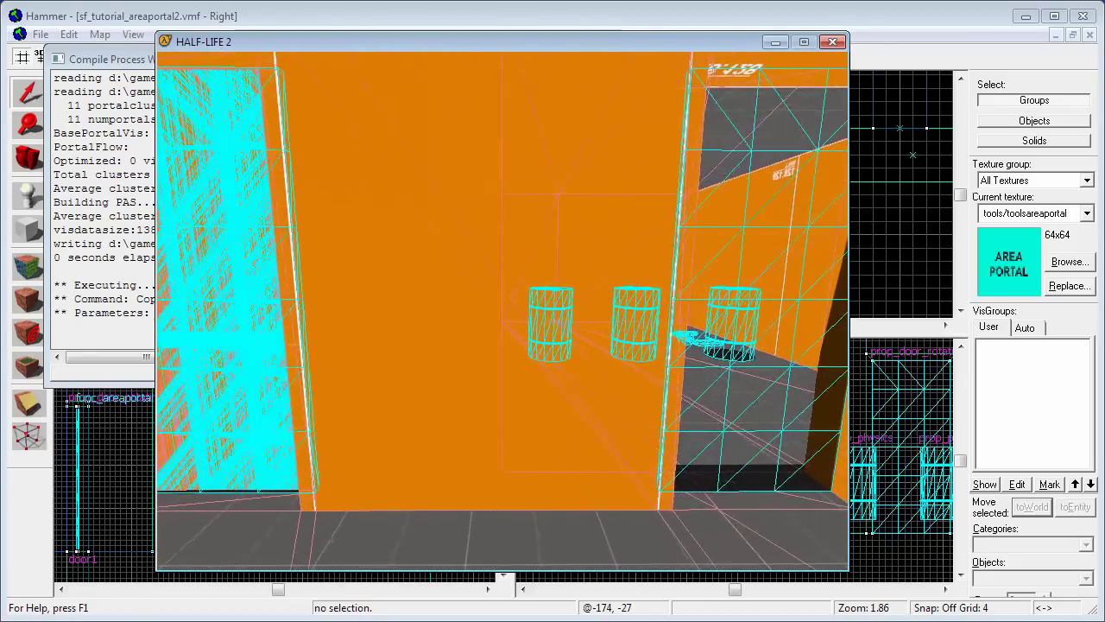
key(grave)
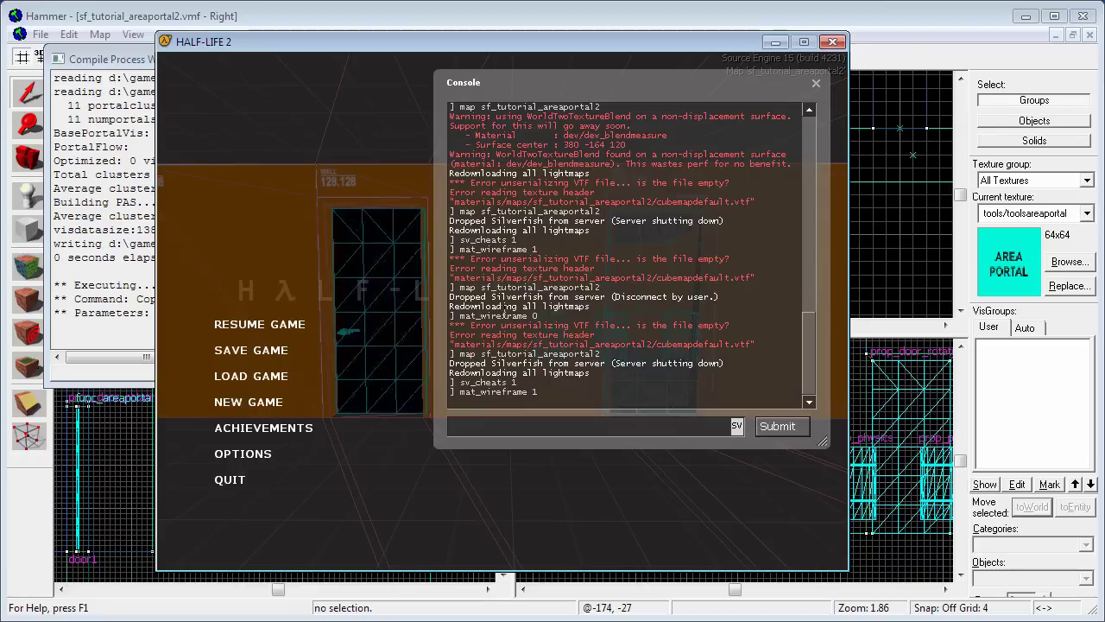
text(r_draw)
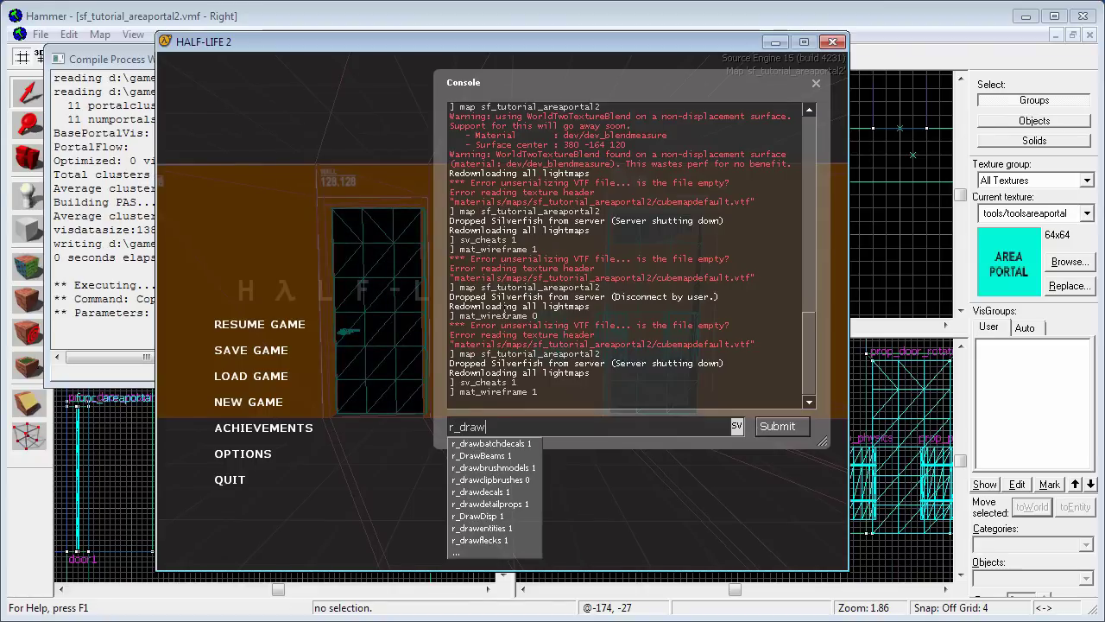
text(p)
Turn on portal outlines with r_DrawPortals 1 and walk toward the area-portal door.
key(Tab)
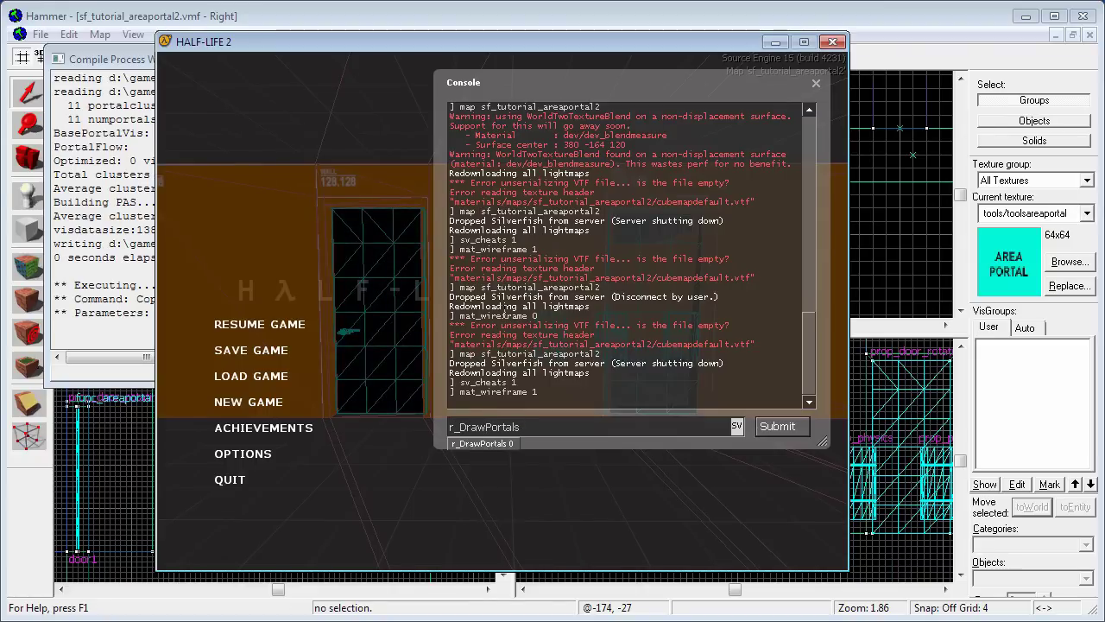
text(1)
key(Return)
key(grave)
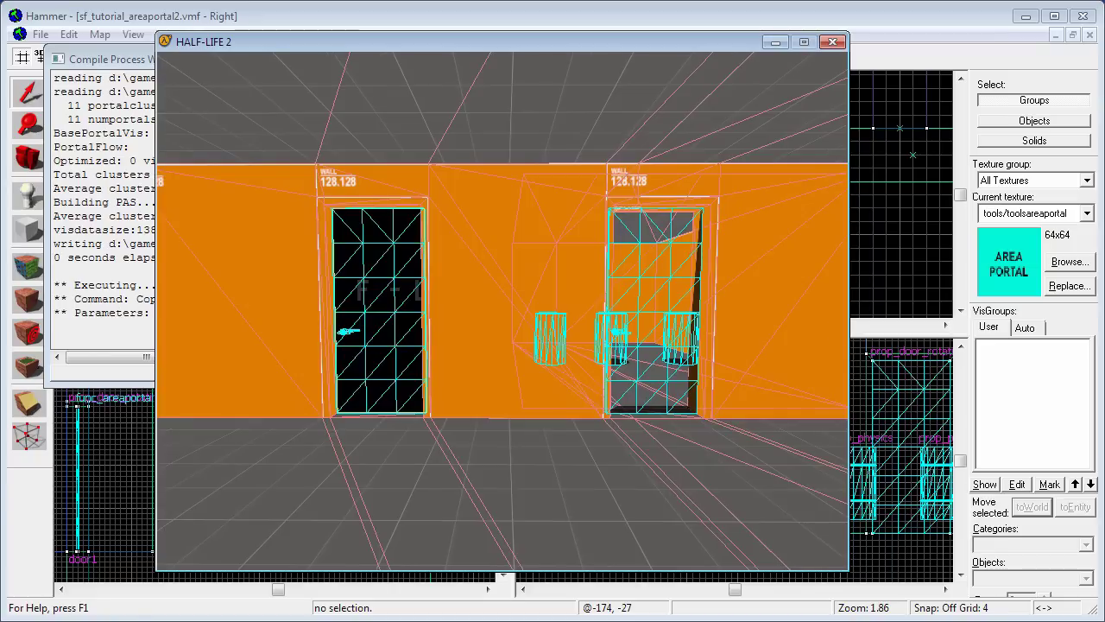
key(w)
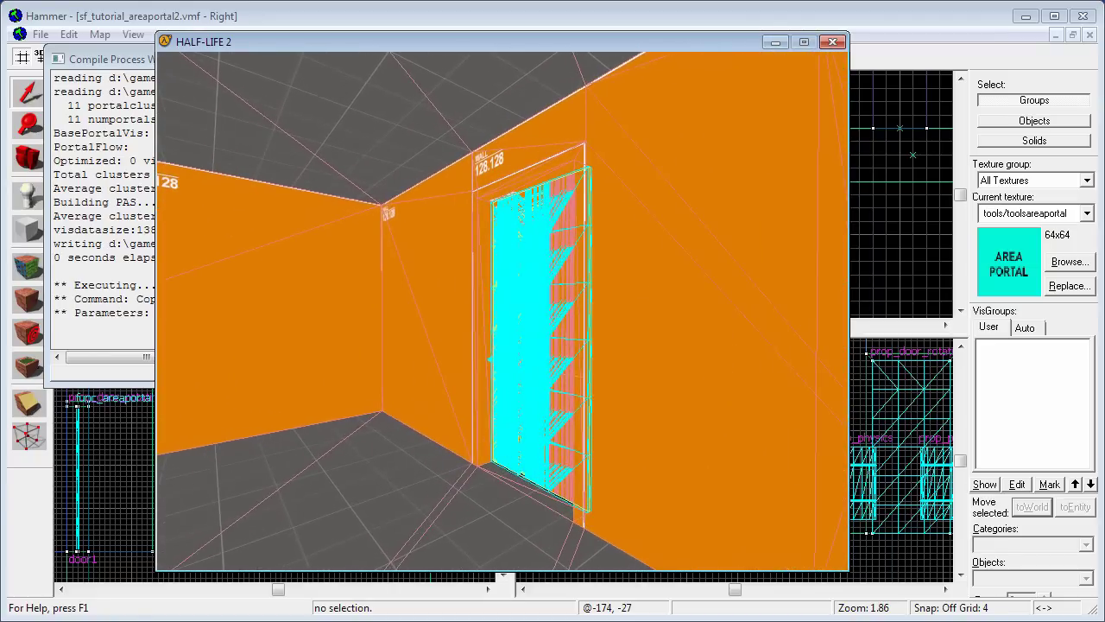
Switch wireframe off with mat_wireframe 0, inspect the door up close, and reopen the console.
key(grave)
key(Up)
key(Up)
key(Return)
key(grave)
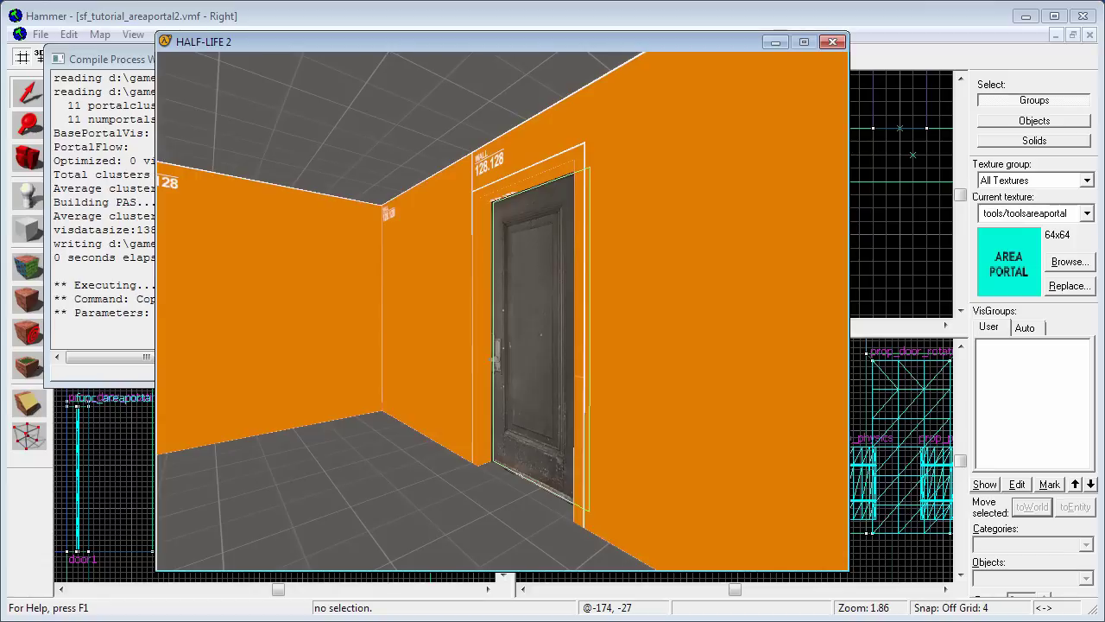
key(w)
key(w)
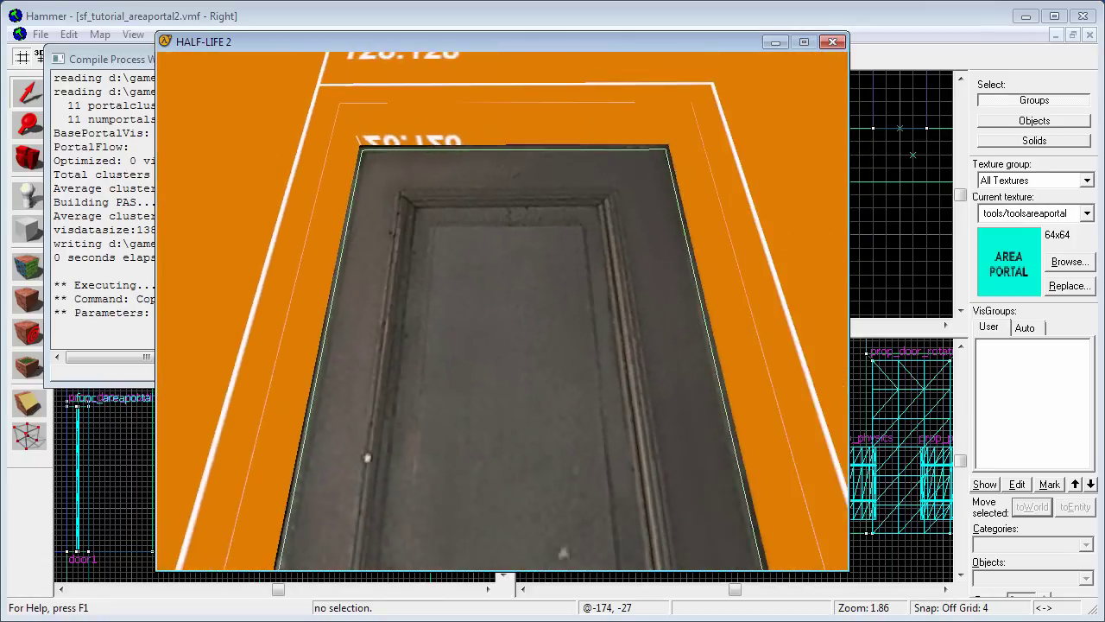
key(w)
key(s)
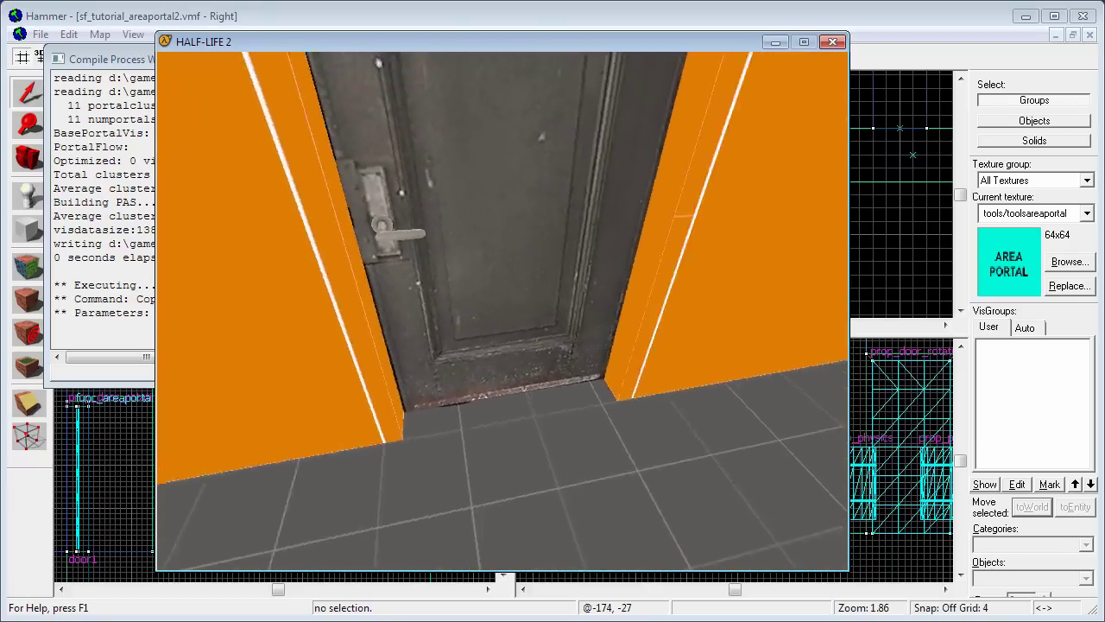
key(grave)
Re-enable mat_wireframe 1, open the door to the room beyond, and back out.
text(mat_wireframe 1)
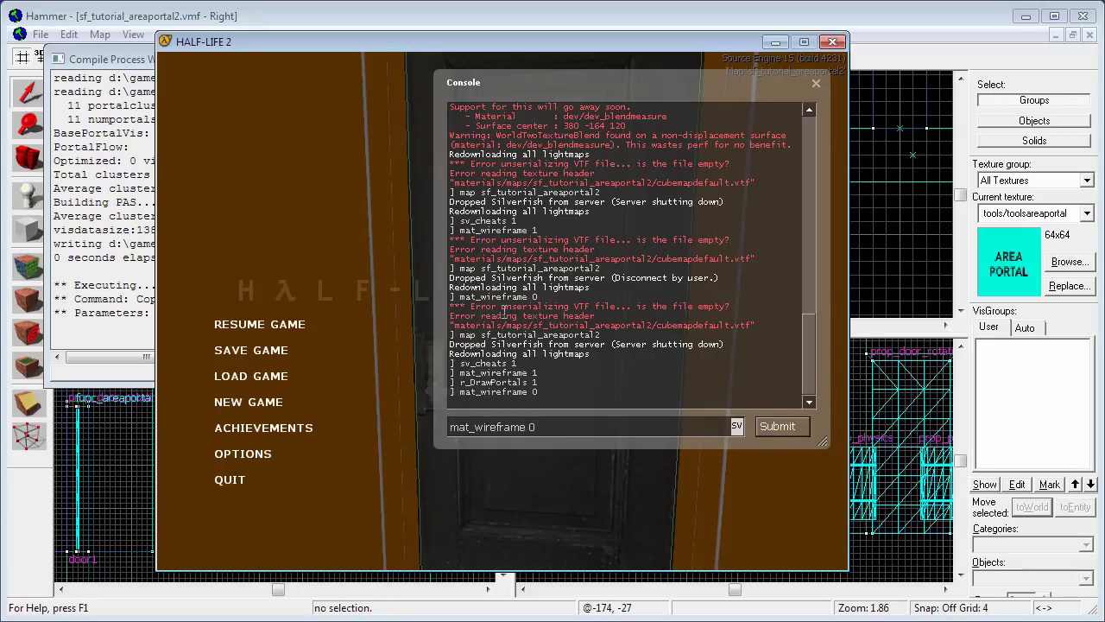
key(Return)
key(grave)
key(e)
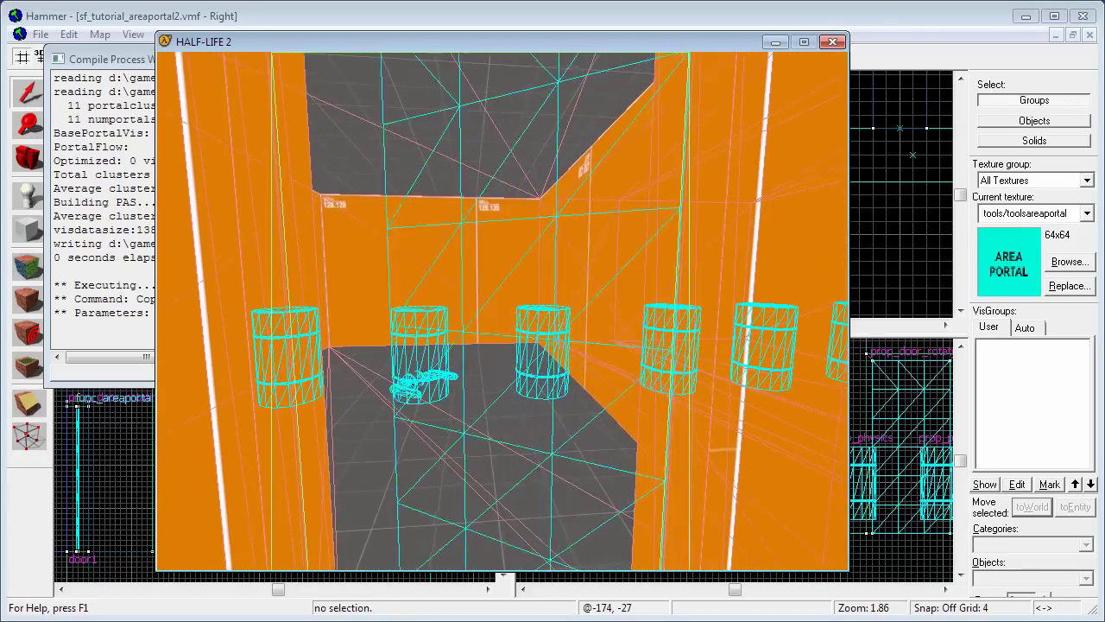
key(s)
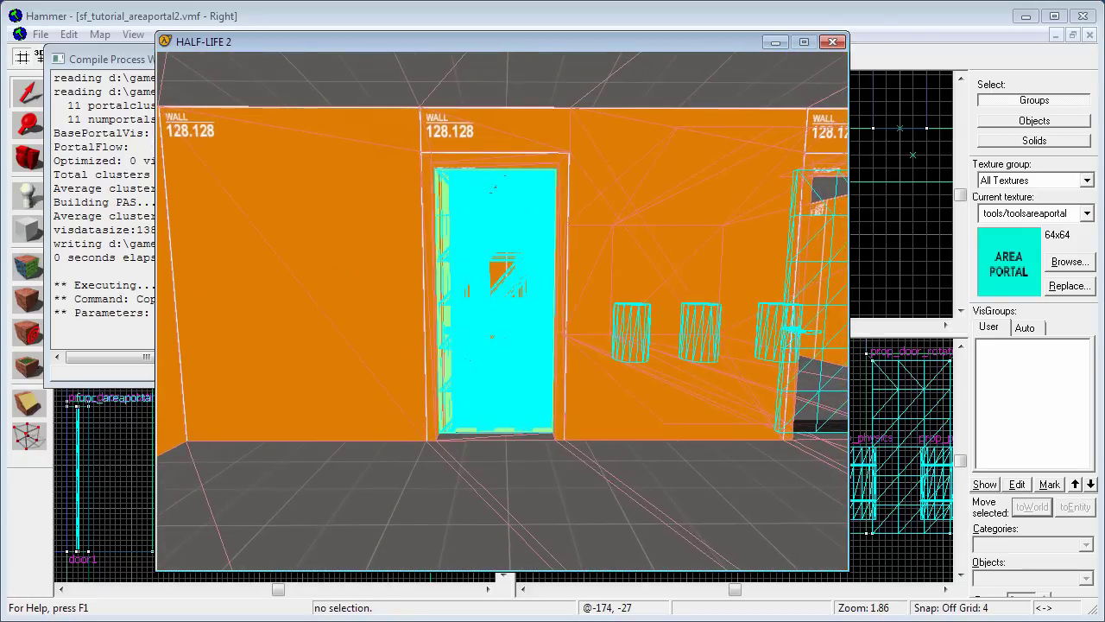
Force all area portals open with r_portalsopenall 1.
key(grave)
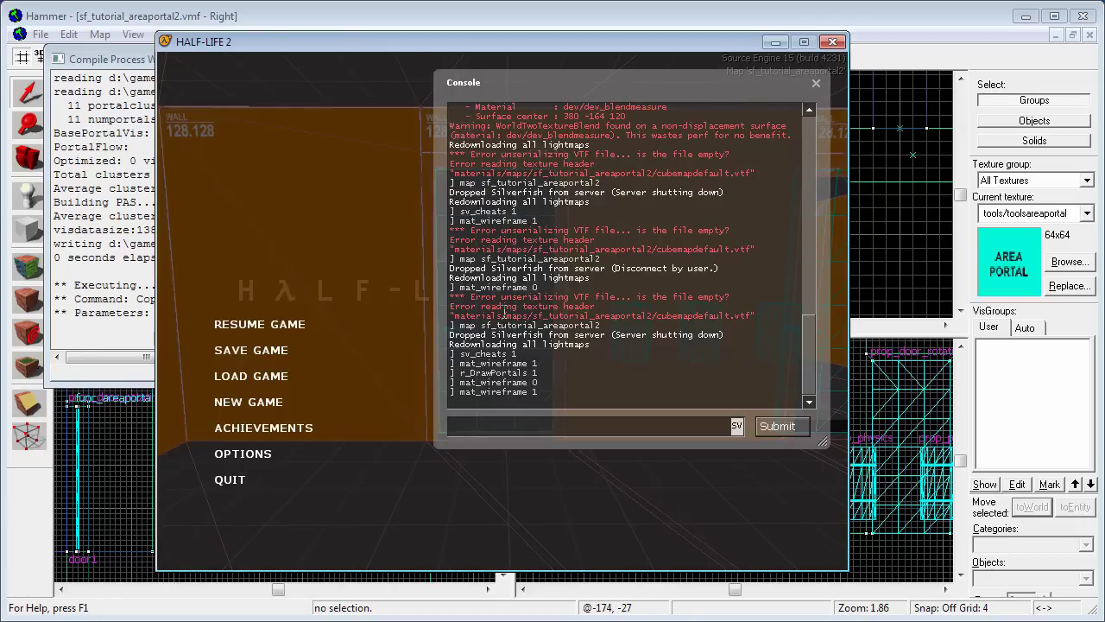
text(r_portal)
key(Tab)
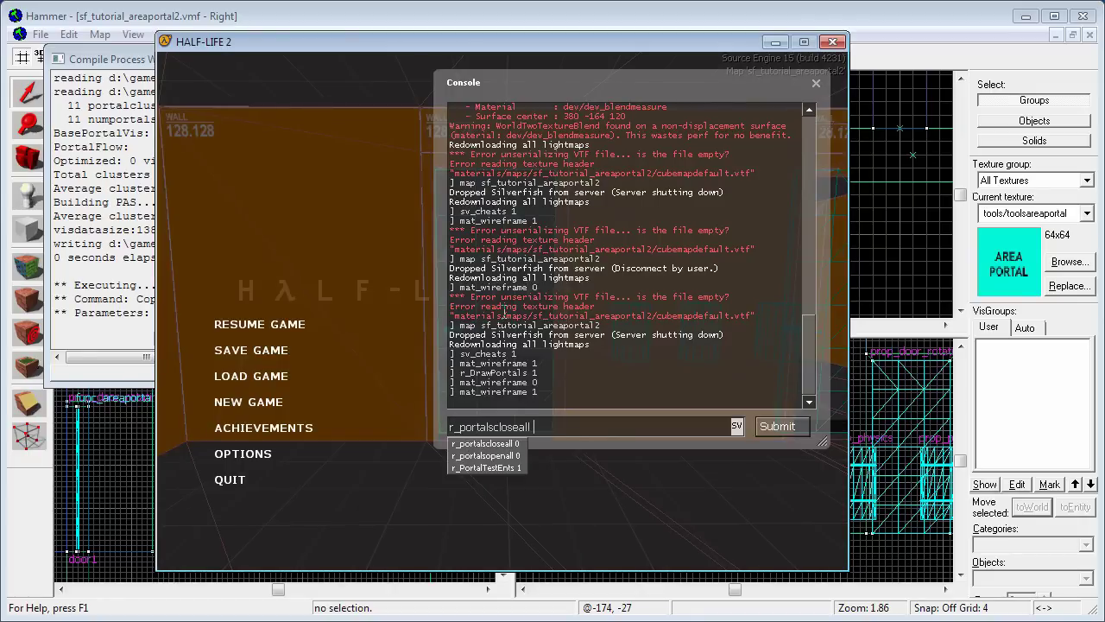
key(Tab)
text(1)
key(Return)
key(Escape)
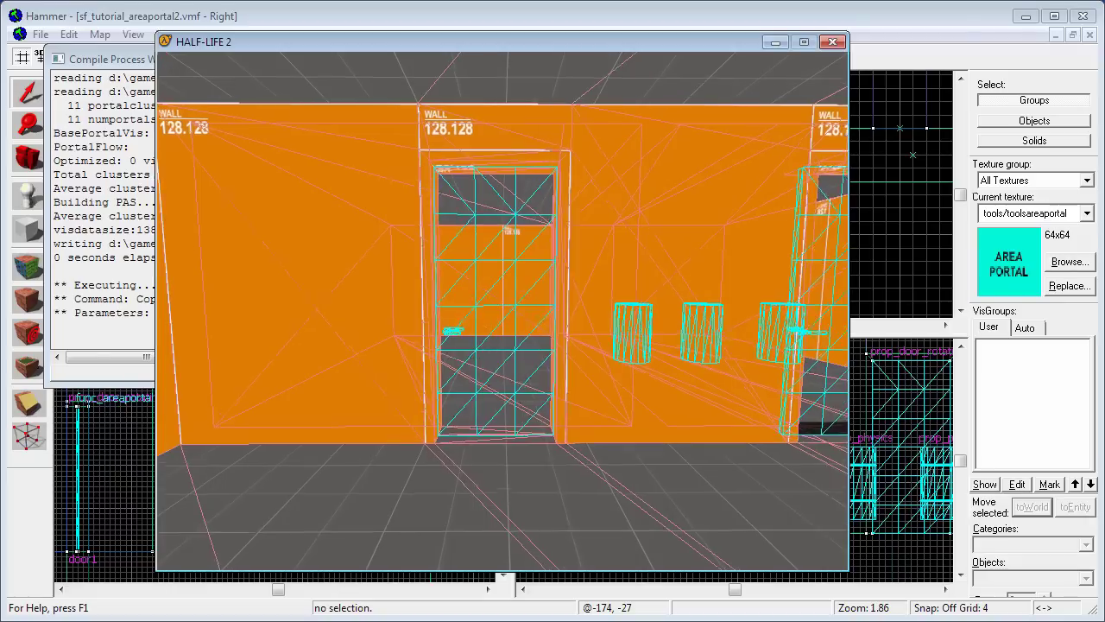
Walk through the doorway to view the barrel room with portals open, then reopen the console.
key(w)
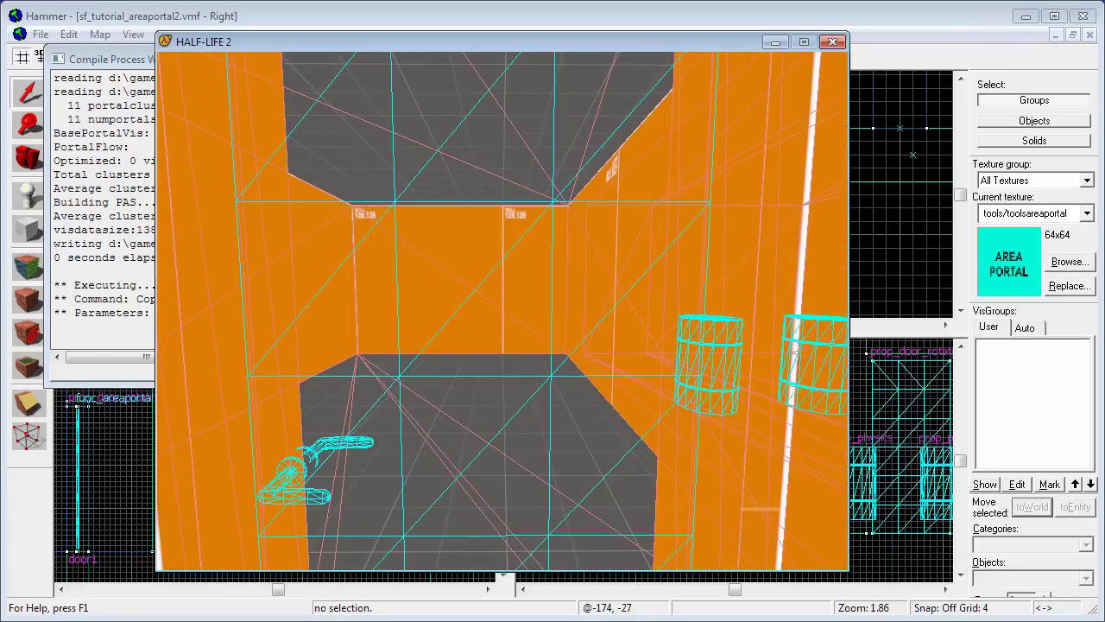
key(s)
key(w)
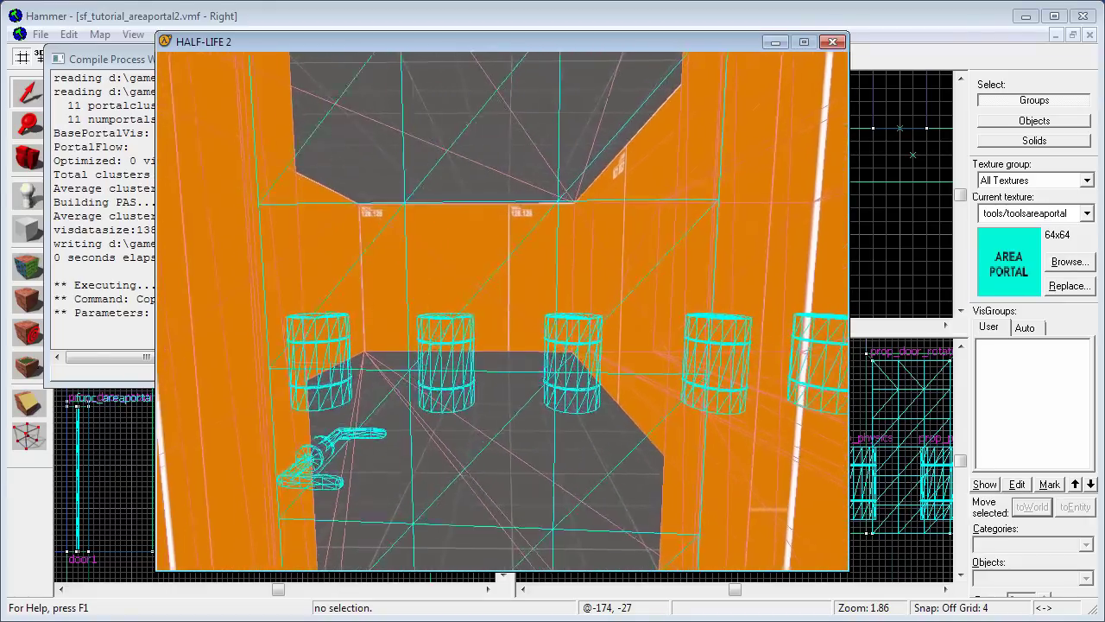
key(s)
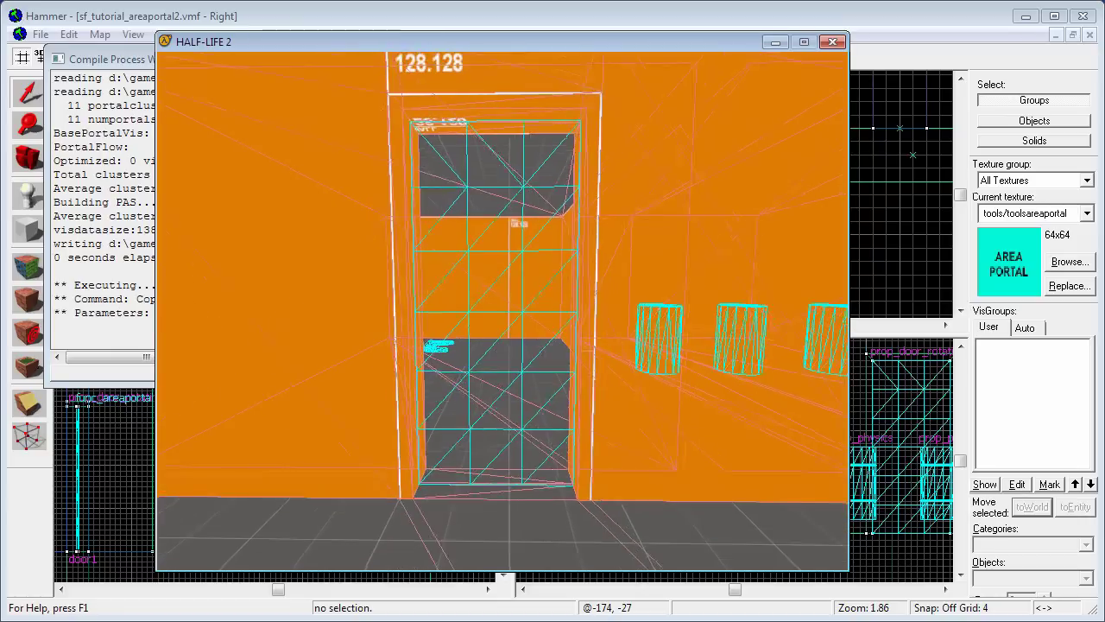
key(grave)
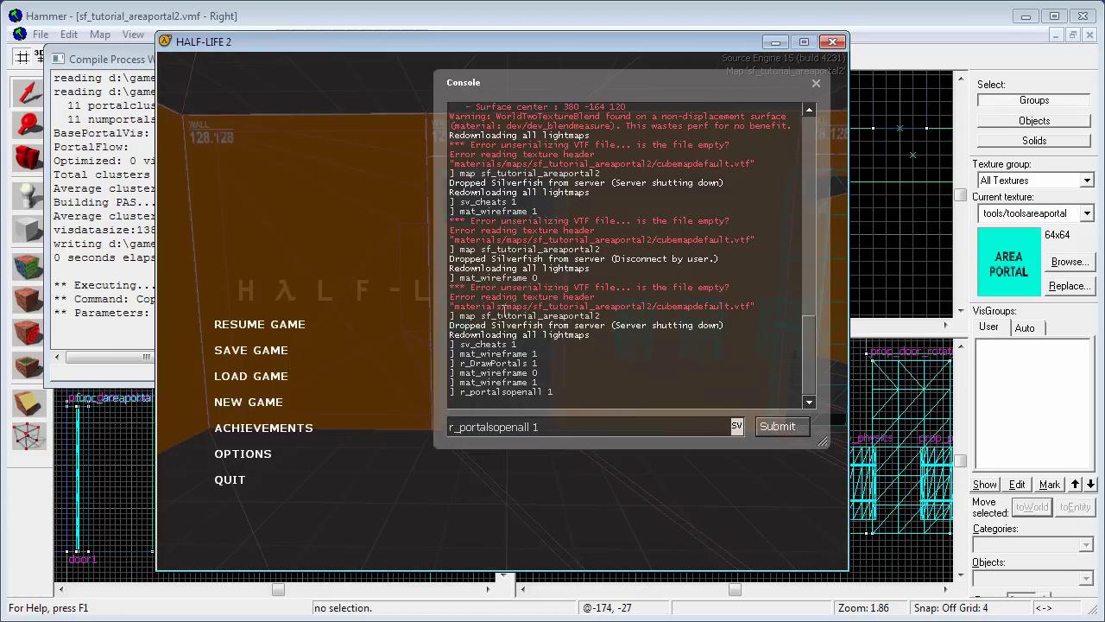
key(Escape)
key(s)
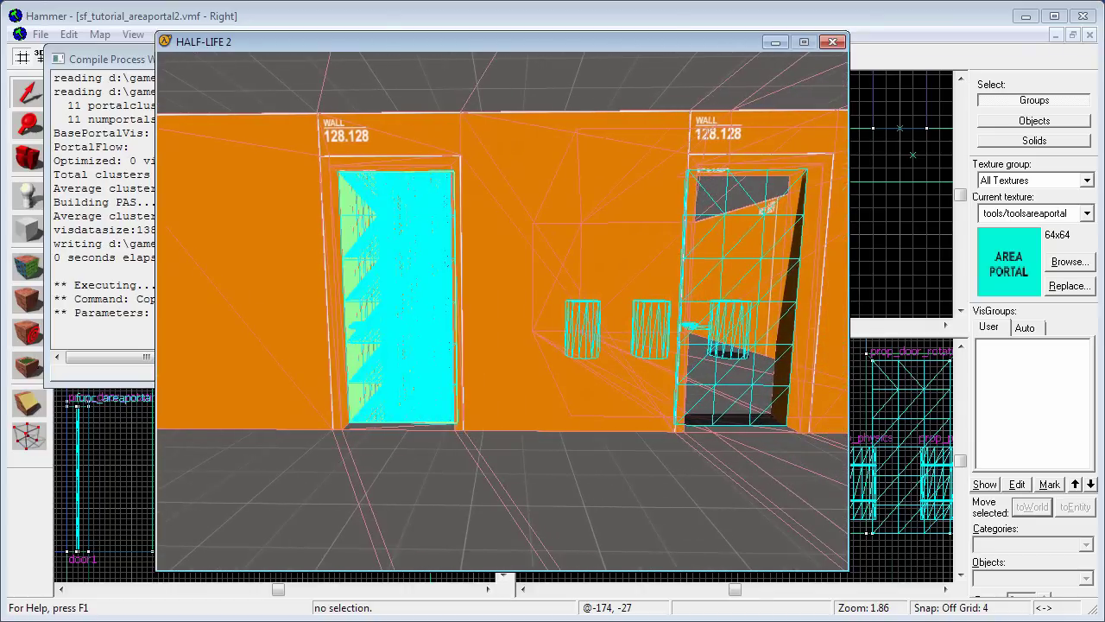
key(grave)
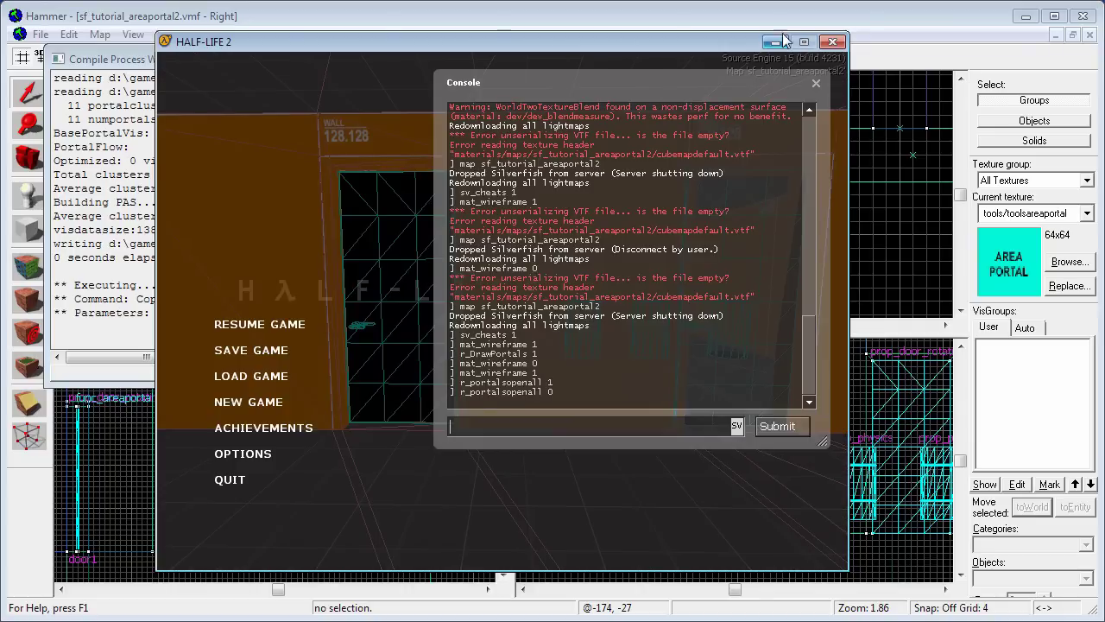
Minimize the game and recompile and relaunch the map from Run Map with Go!
click(777, 43)
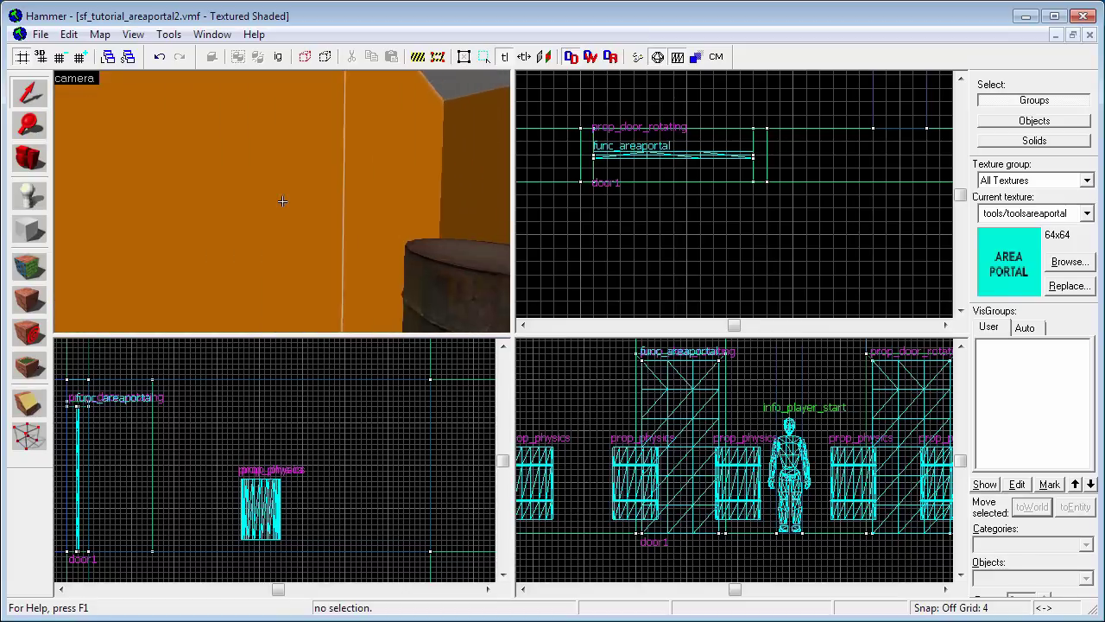
key(Escape)
key(z)
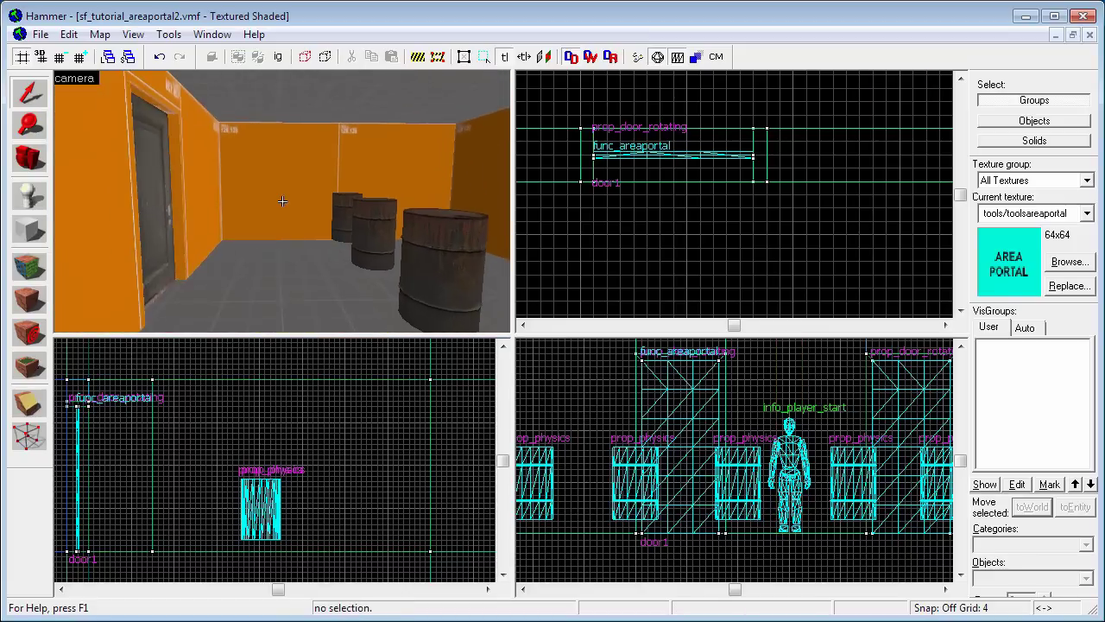
key(z)
click(637, 56)
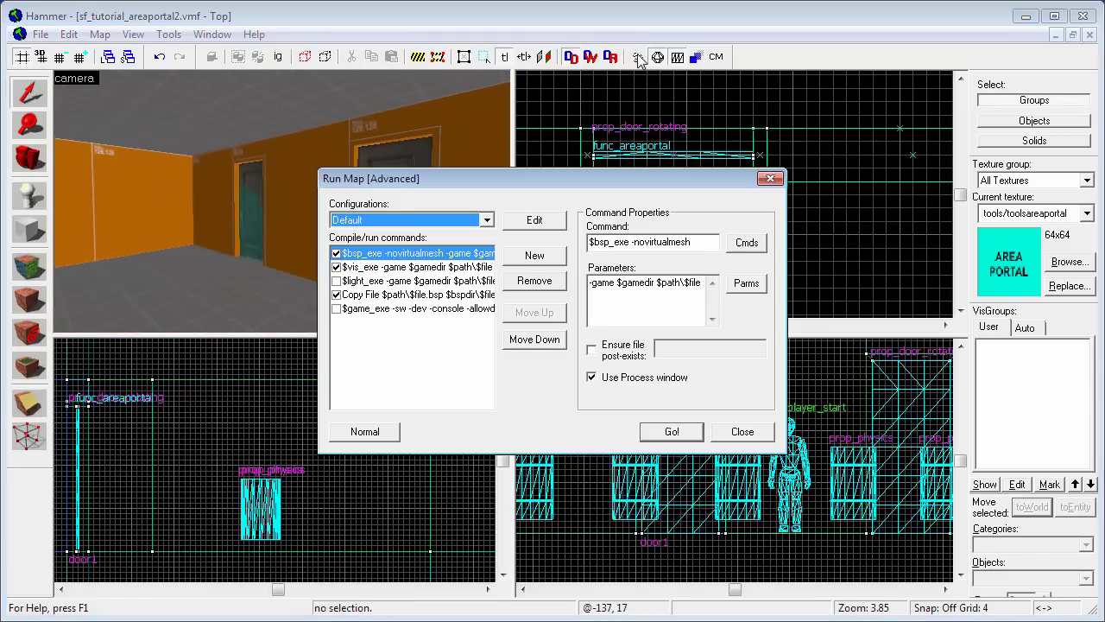
click(672, 432)
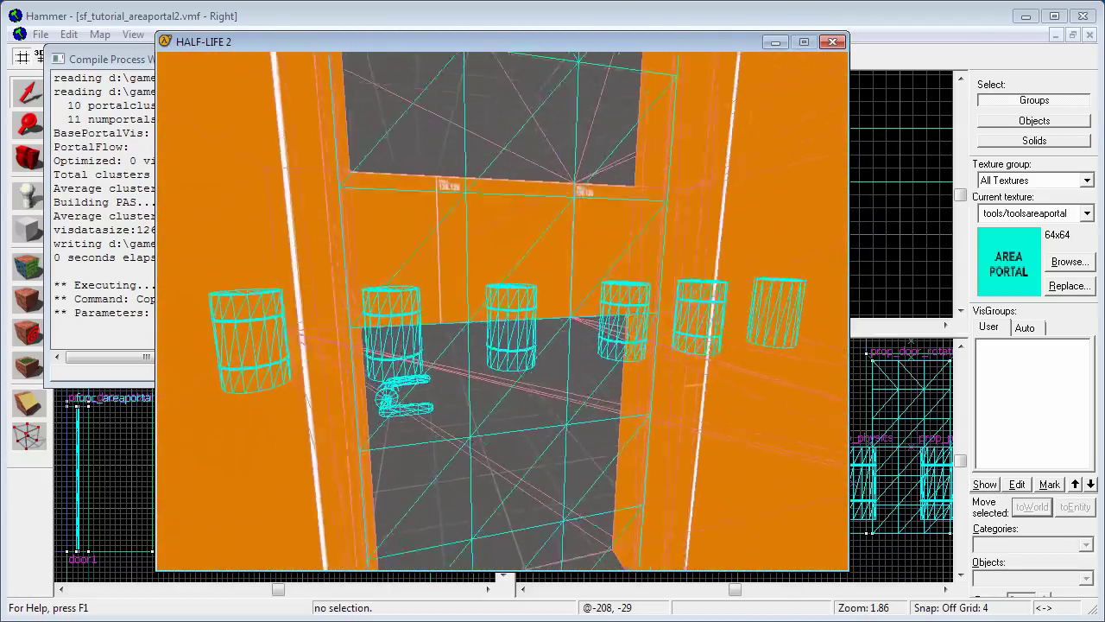
Quit the game and locate the 'areaportal brush 892 doesn't touch two areas' warning in the compile log.
key(Escape)
click(832, 41)
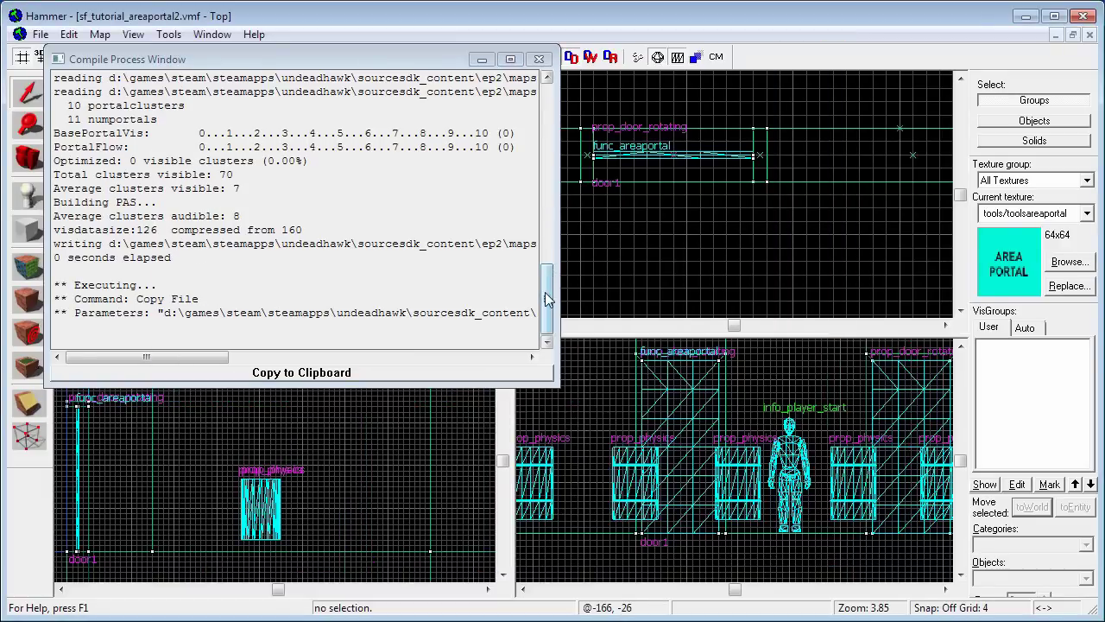
drag(557, 386, 950, 577)
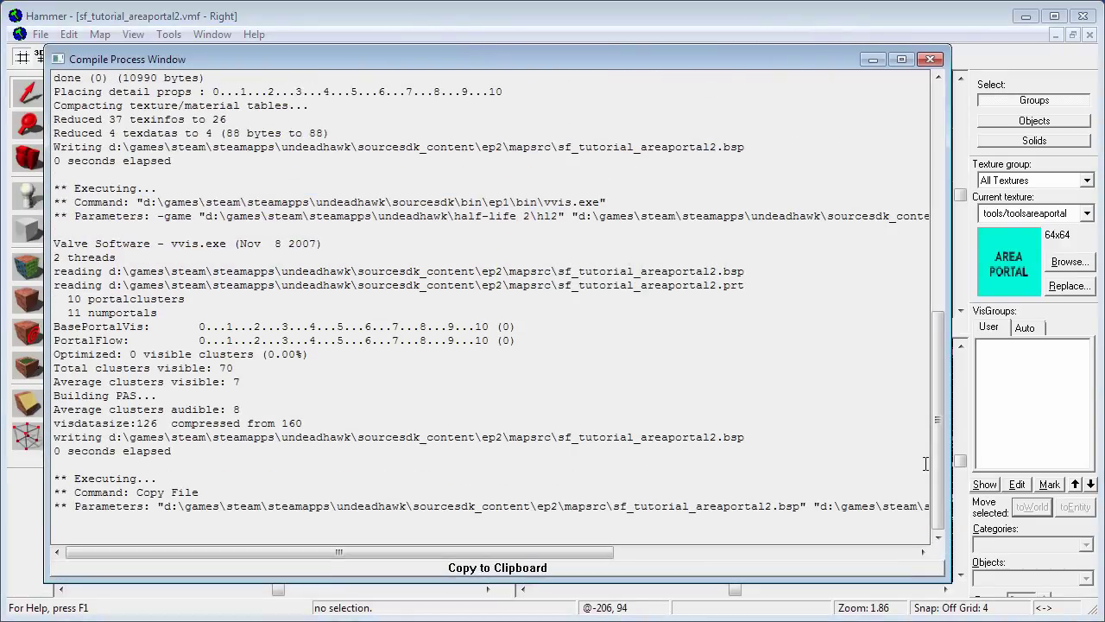
drag(936, 458, 933, 235)
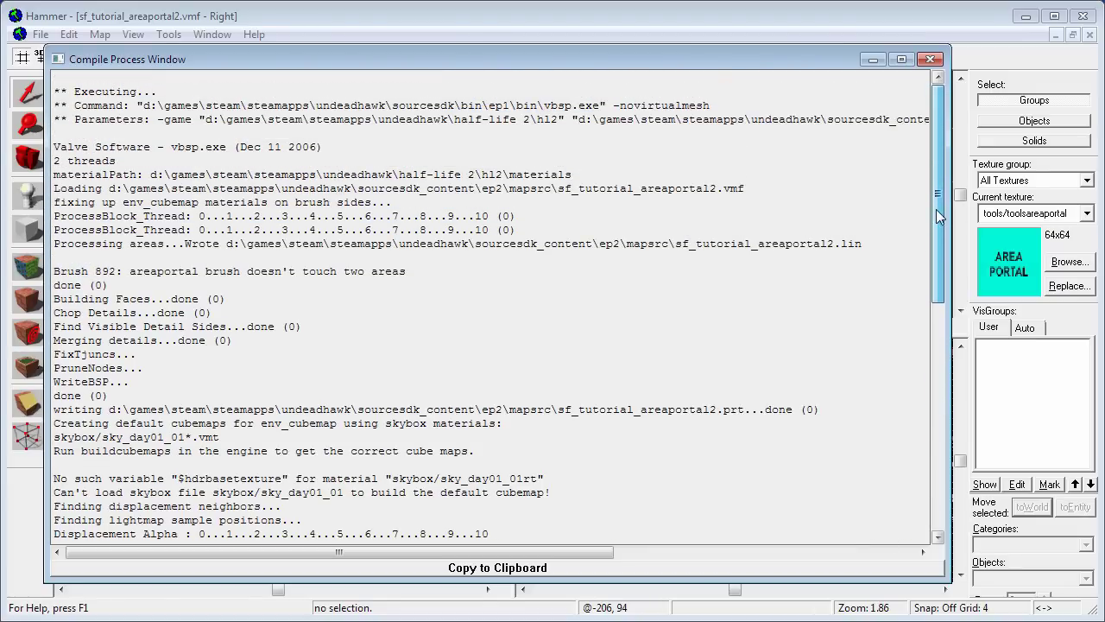
drag(56, 272, 91, 270)
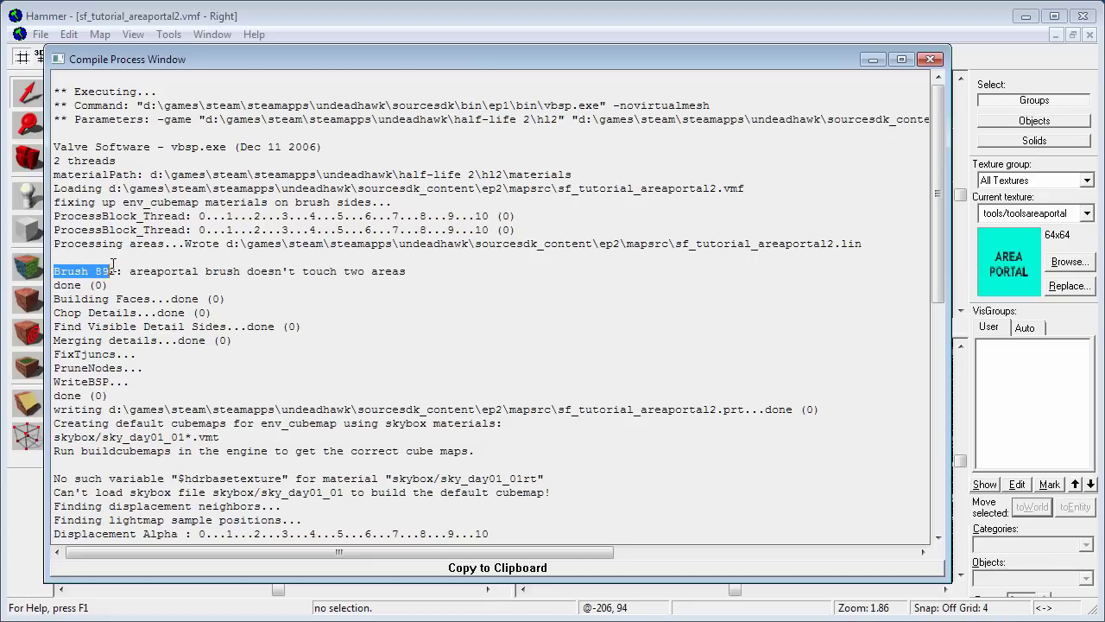
drag(211, 271, 395, 271)
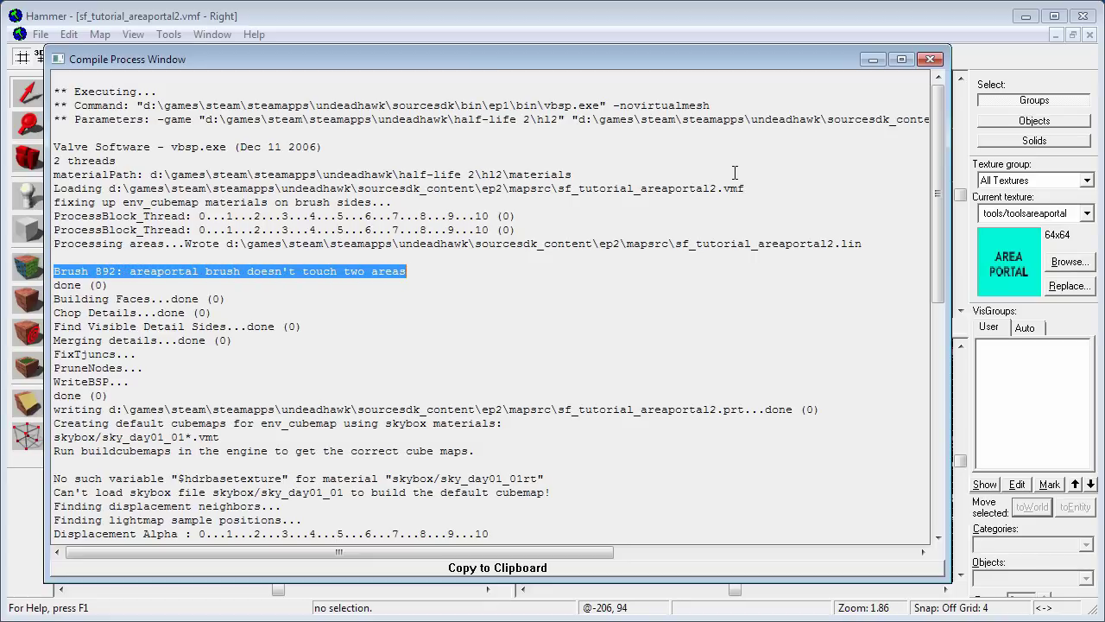
click(930, 60)
Uncheck Point Entities and Props in the Auto VisGroups and view the bare portal in door1's doorway.
key(z)
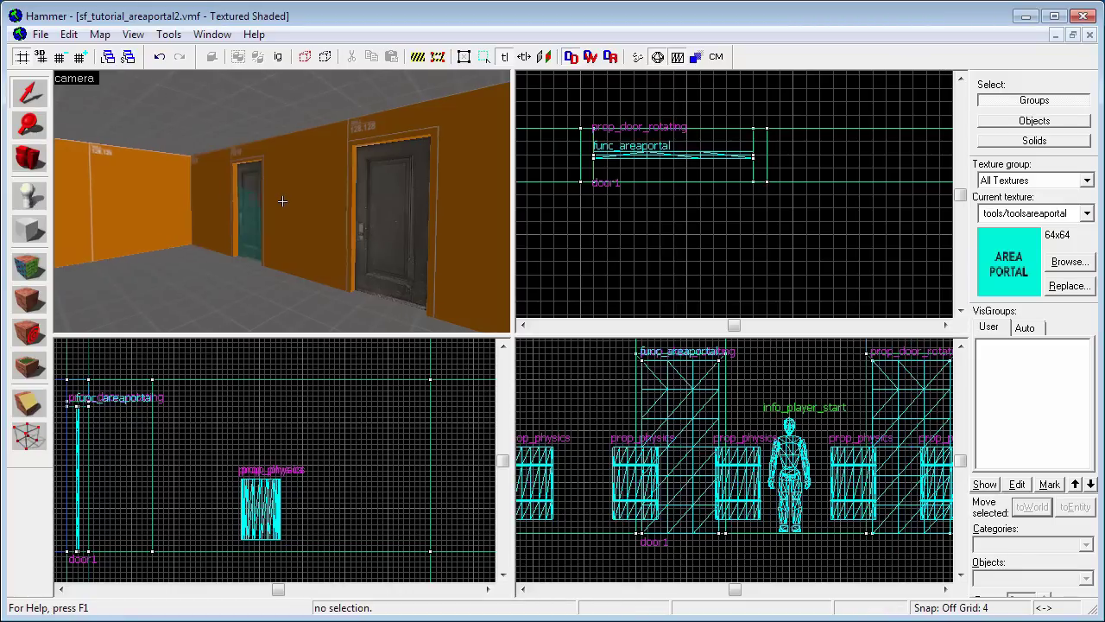
key(z)
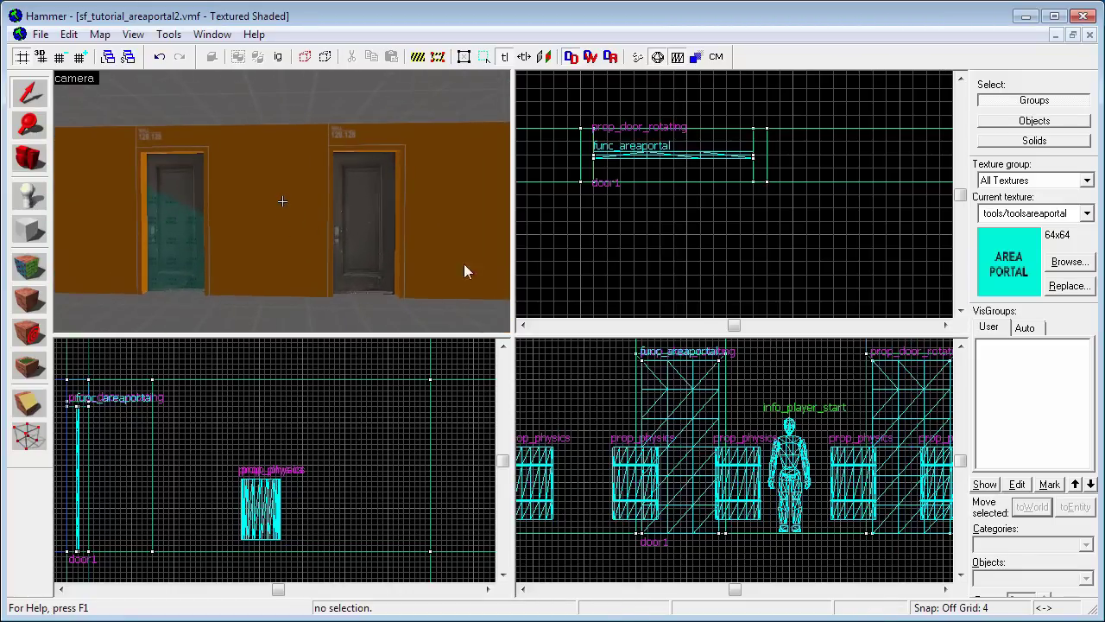
click(1024, 327)
drag(1090, 390, 1090, 398)
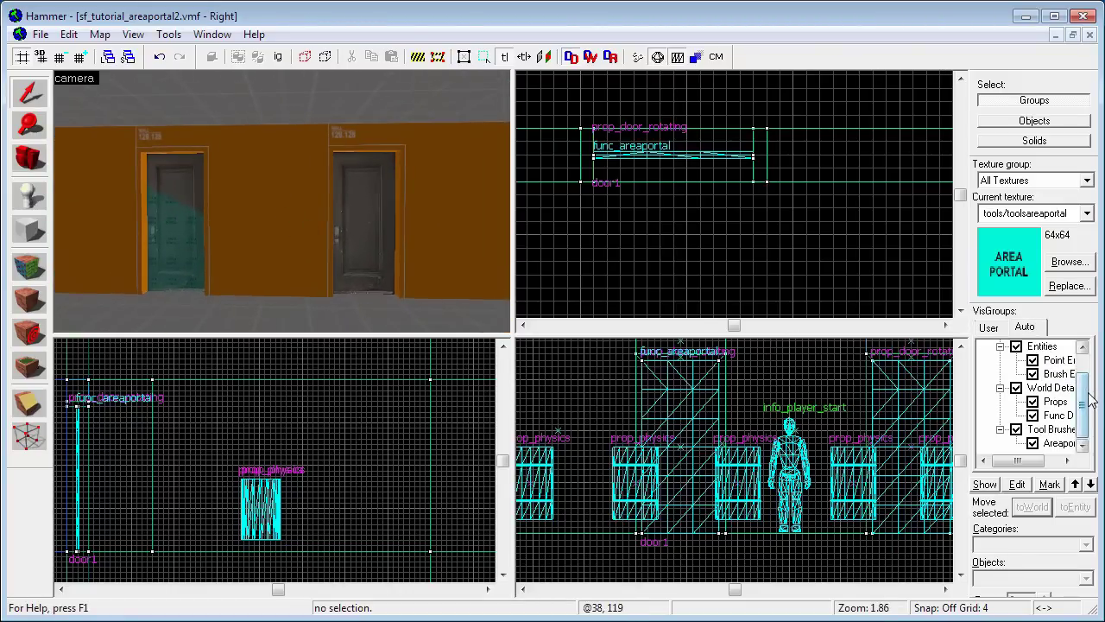
click(1032, 360)
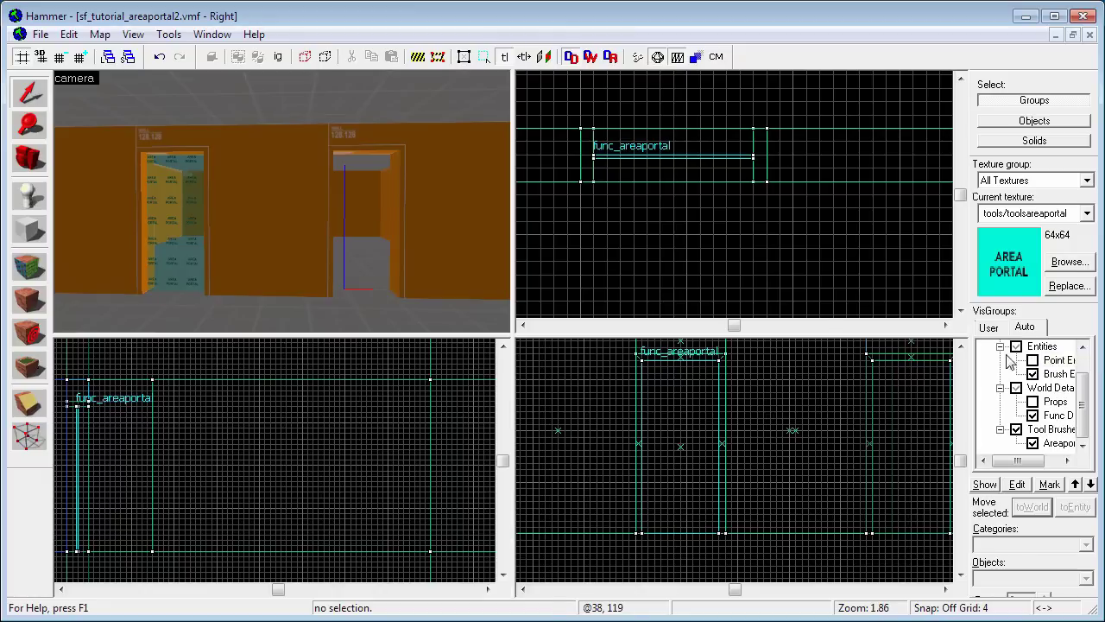
key(z)
key(w)
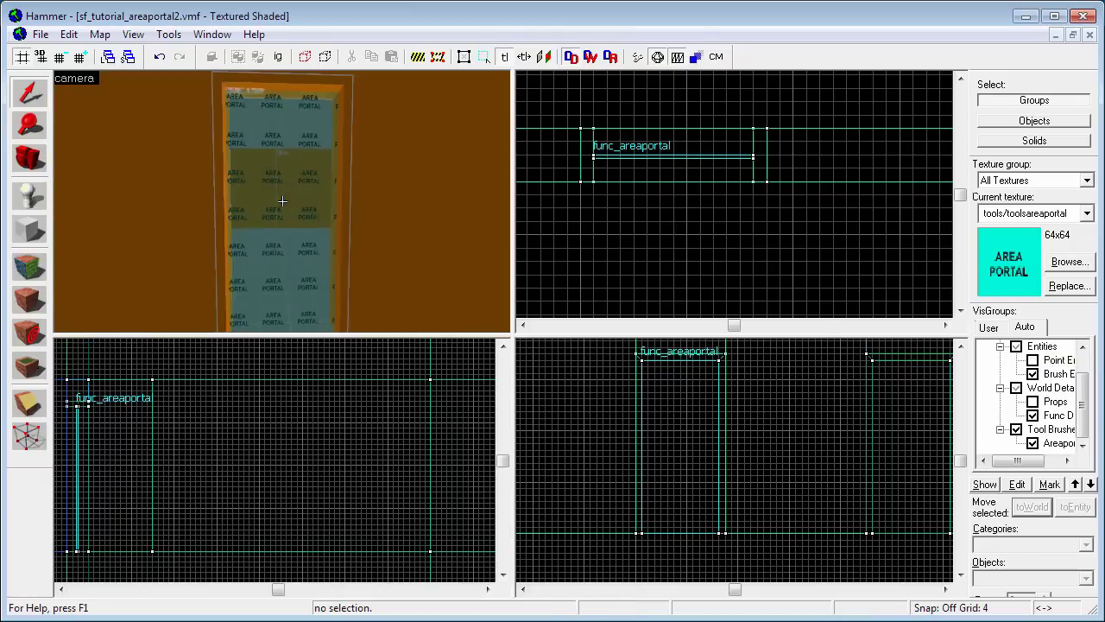
key(w)
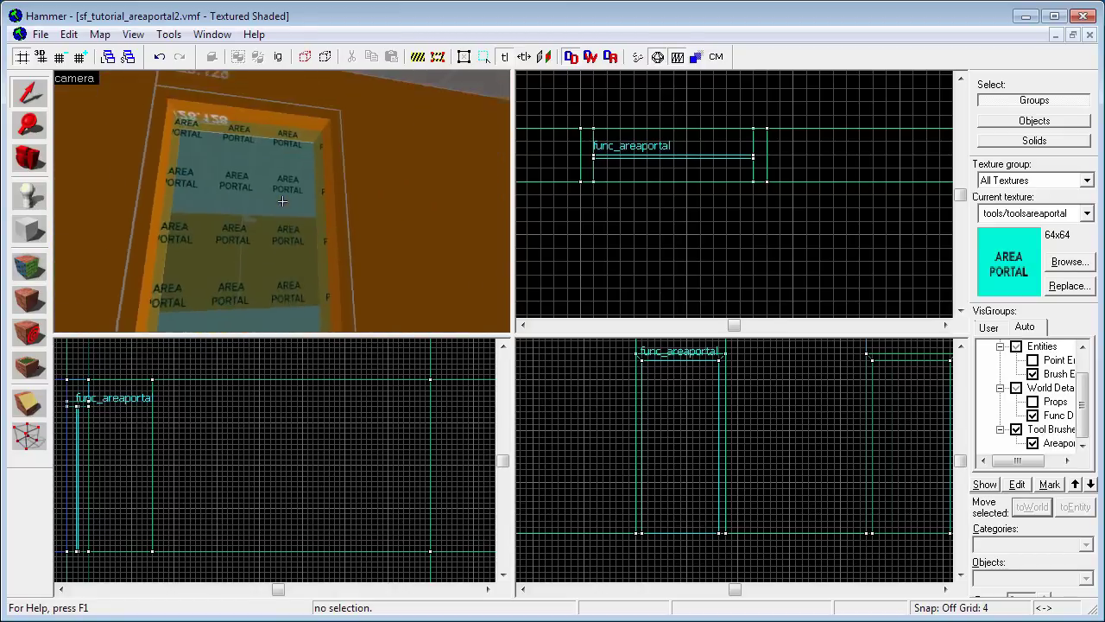
Move the func_areaportal brush into the other doorway.
key(s)
key(w)
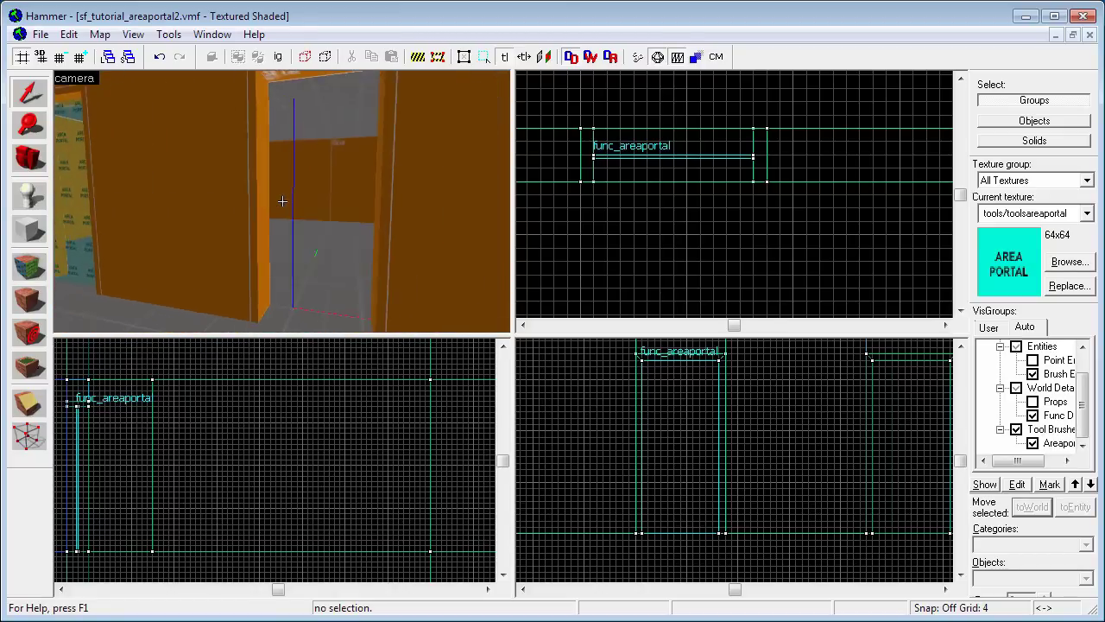
key(s)
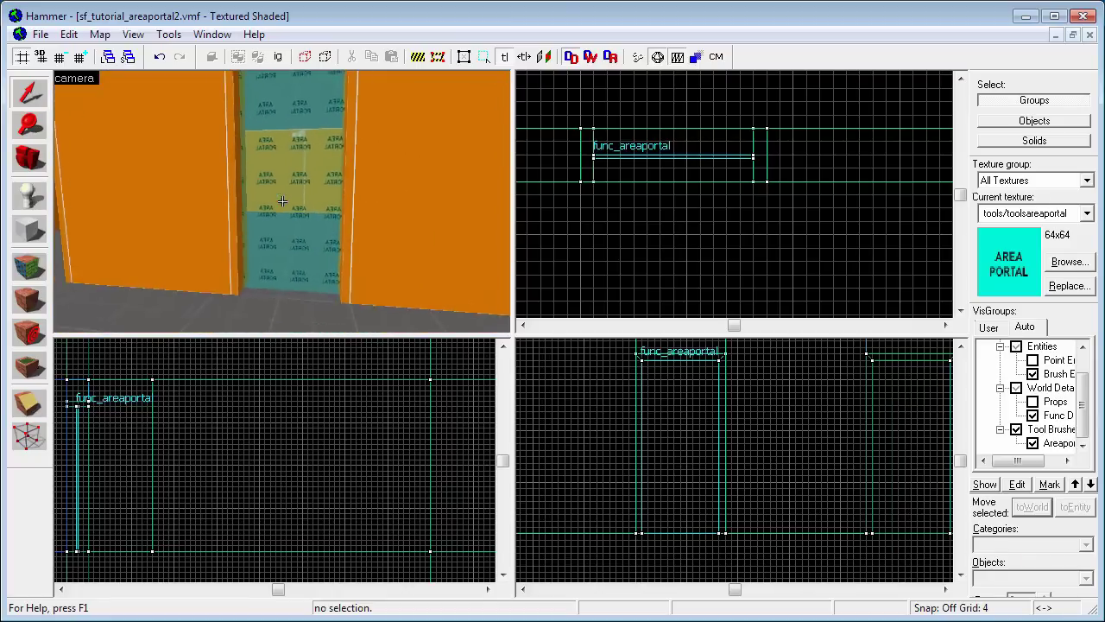
key(s)
key(w)
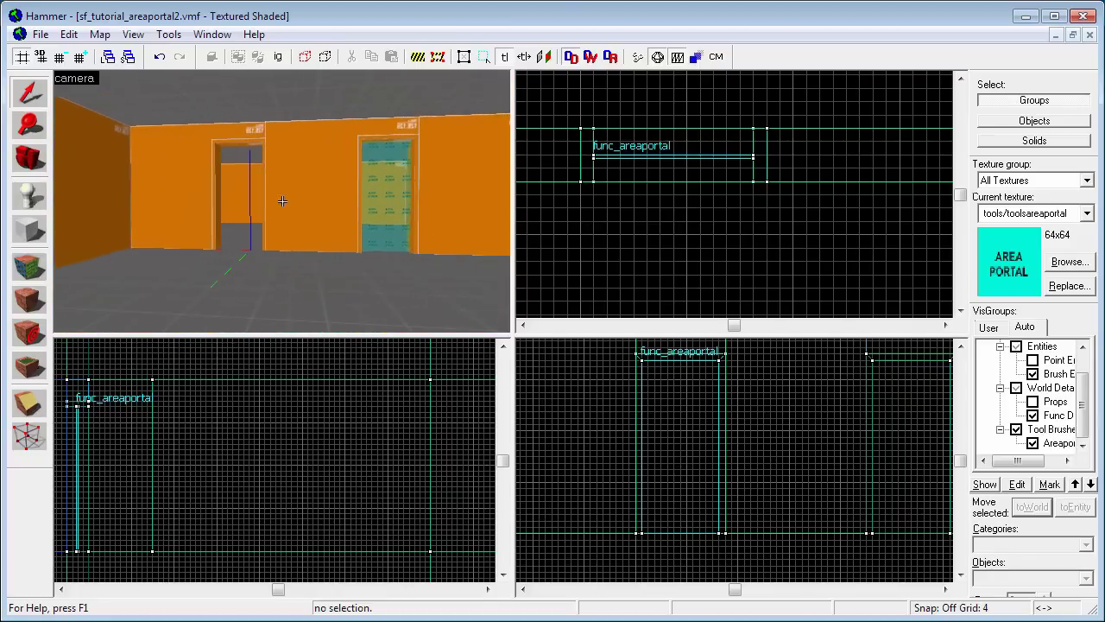
key(w)
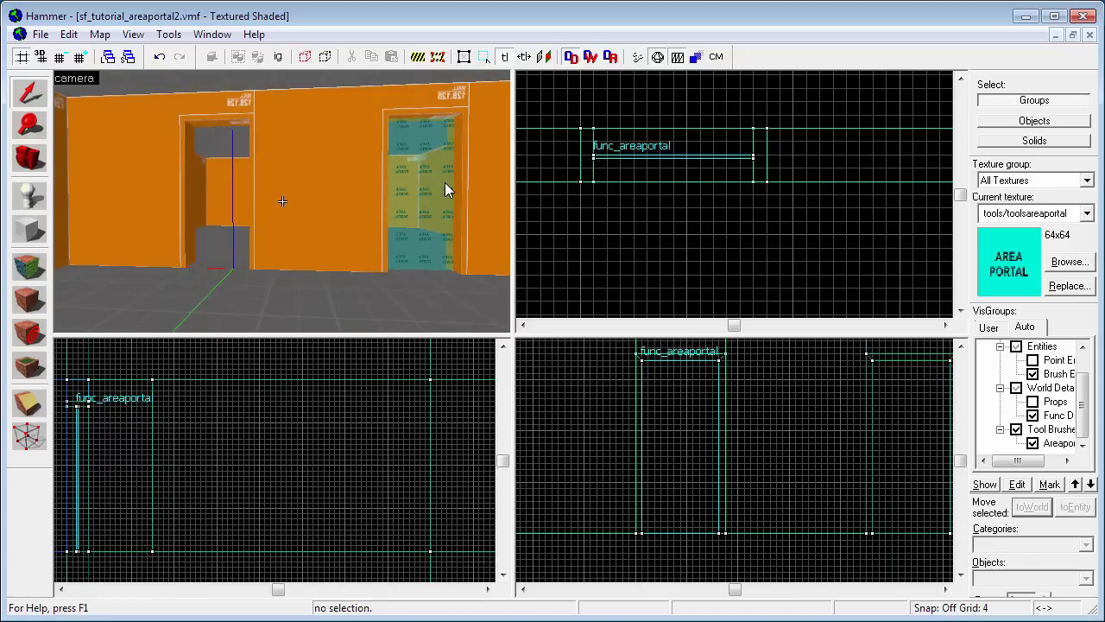
click(444, 183)
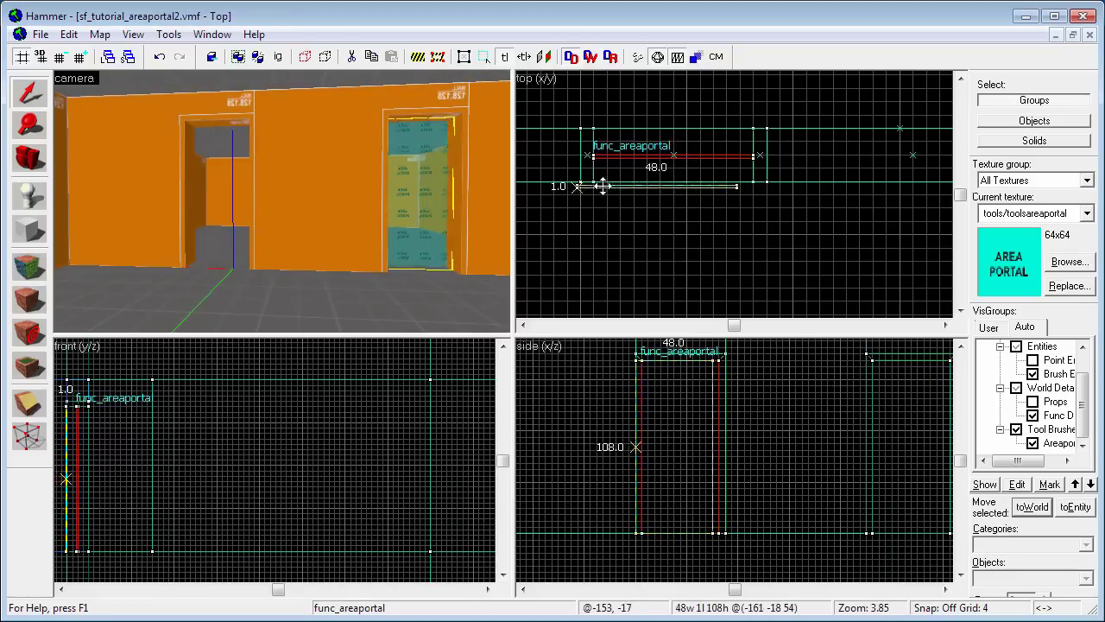
drag(602, 185, 796, 173)
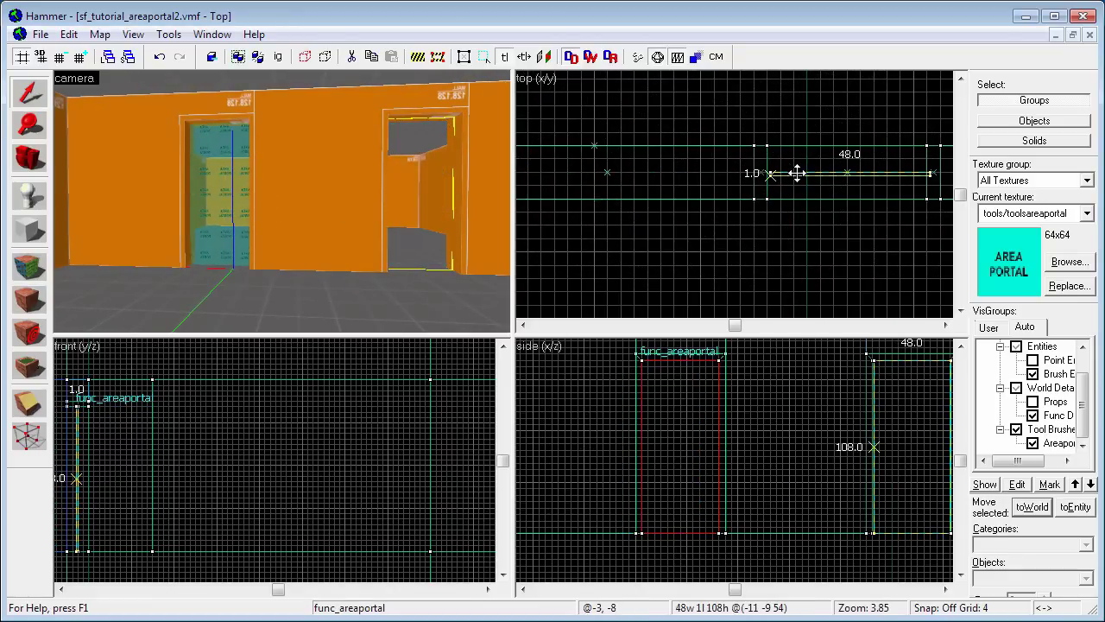
drag(796, 173, 787, 170)
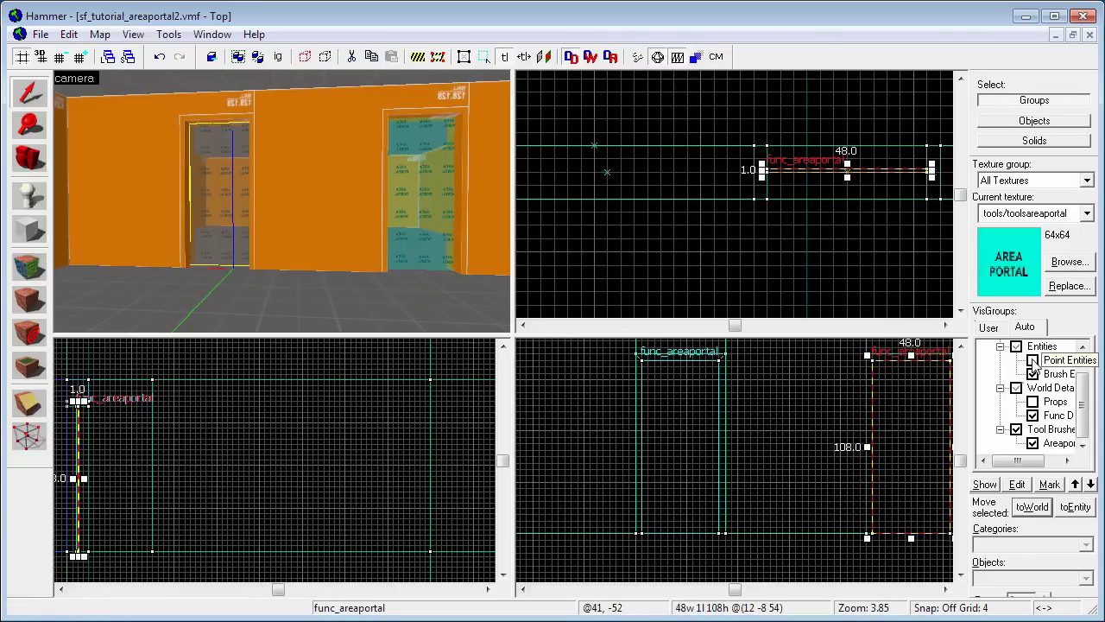
Show point entities again and name that doorway's door door2.
click(1033, 361)
scroll(358, 247, up, 2)
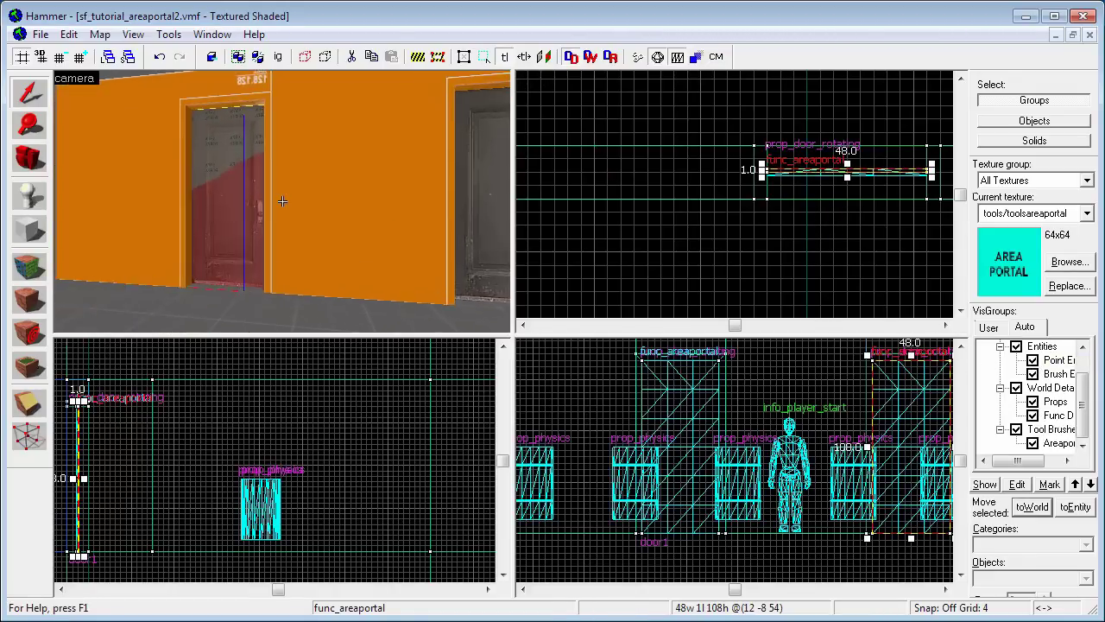
scroll(283, 201, up, 3)
click(277, 259)
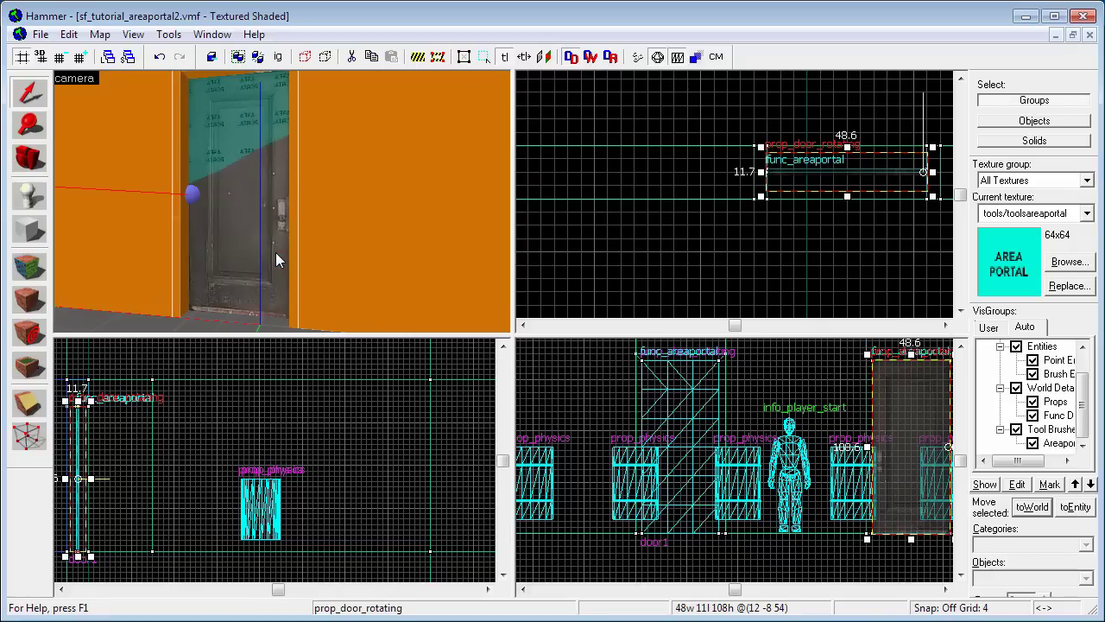
key(alt+Return)
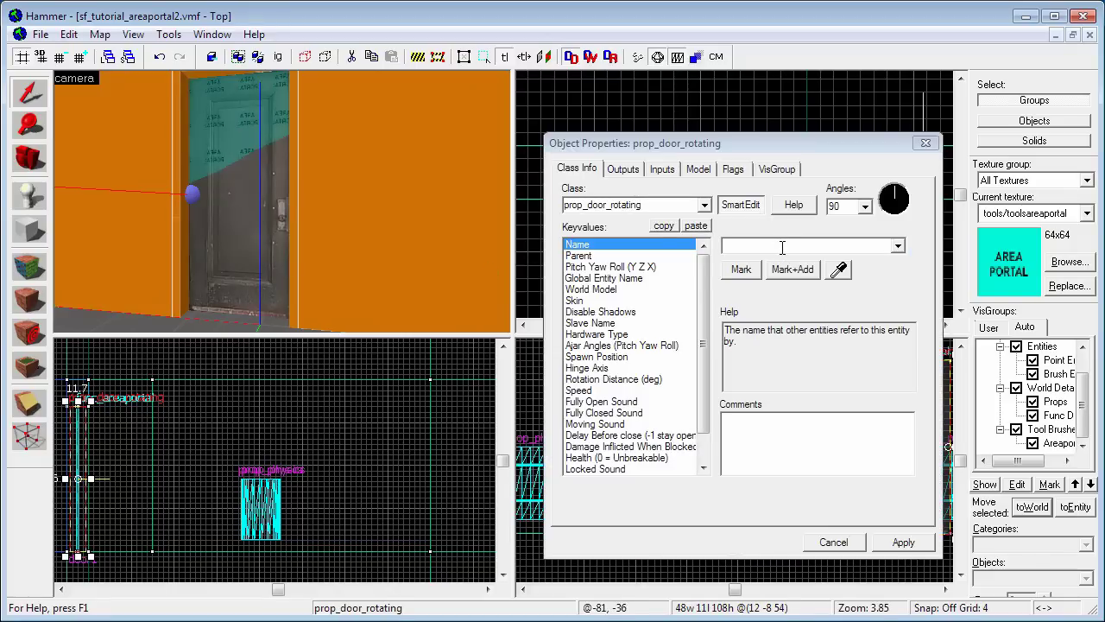
click(782, 248)
text(door2)
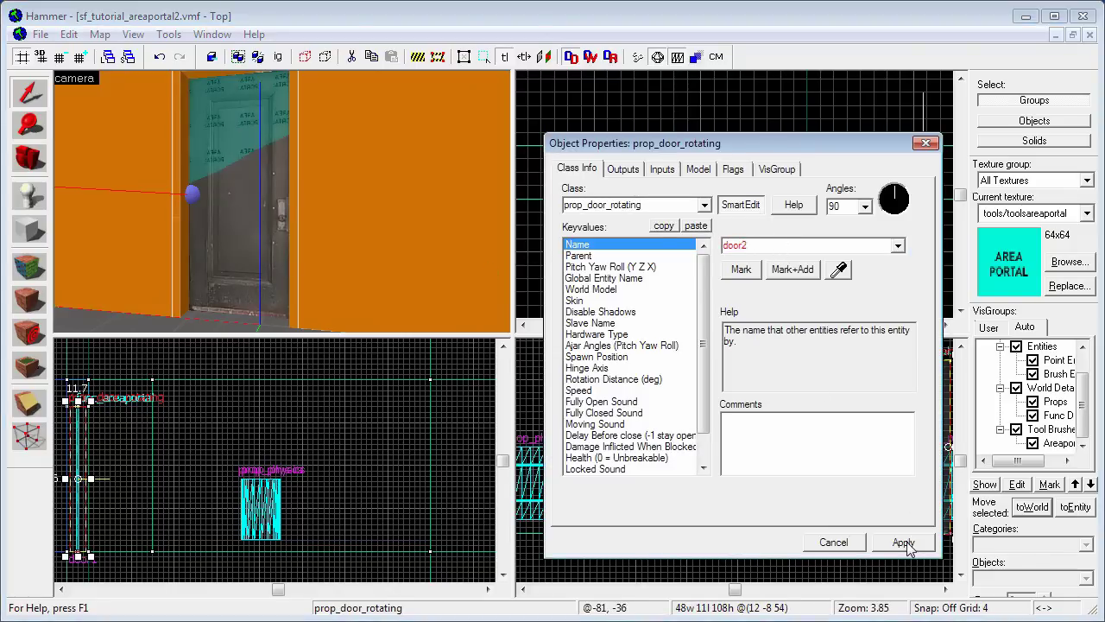
click(904, 542)
Set the area portal's Name of Linked Door to door2.
click(206, 107)
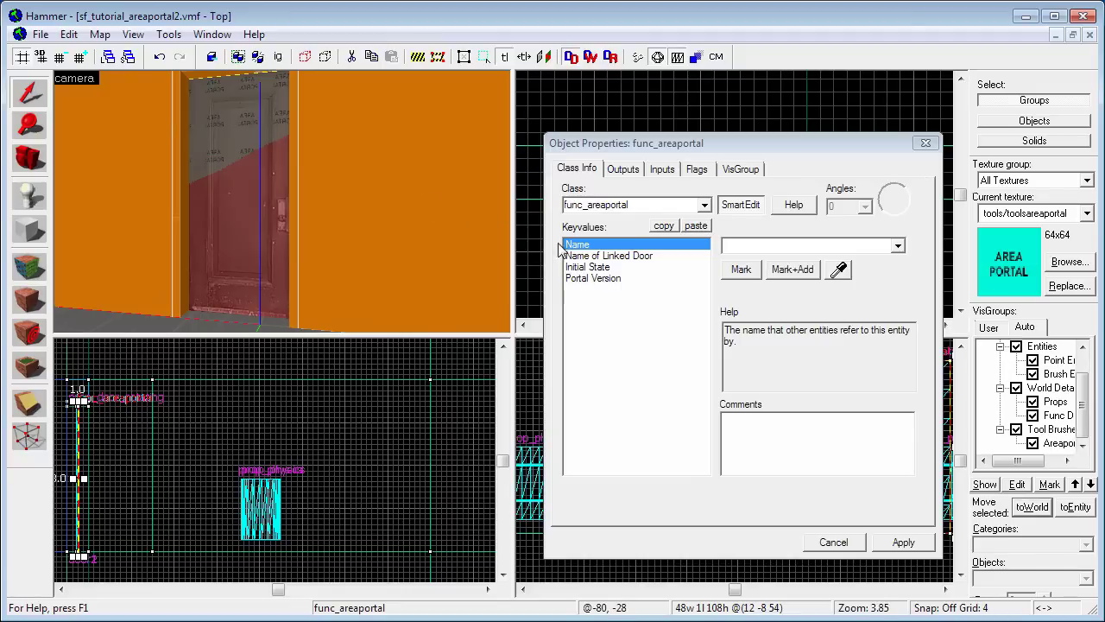
click(639, 258)
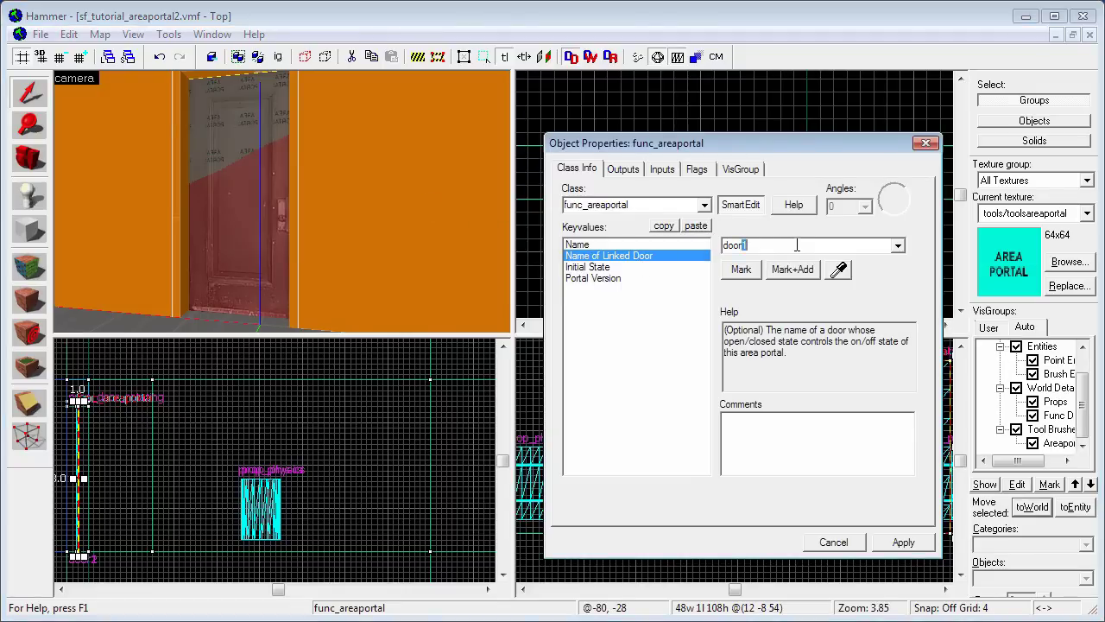
click(924, 143)
Compile and run the map, then walk through the doorway toward the barrel room.
click(637, 56)
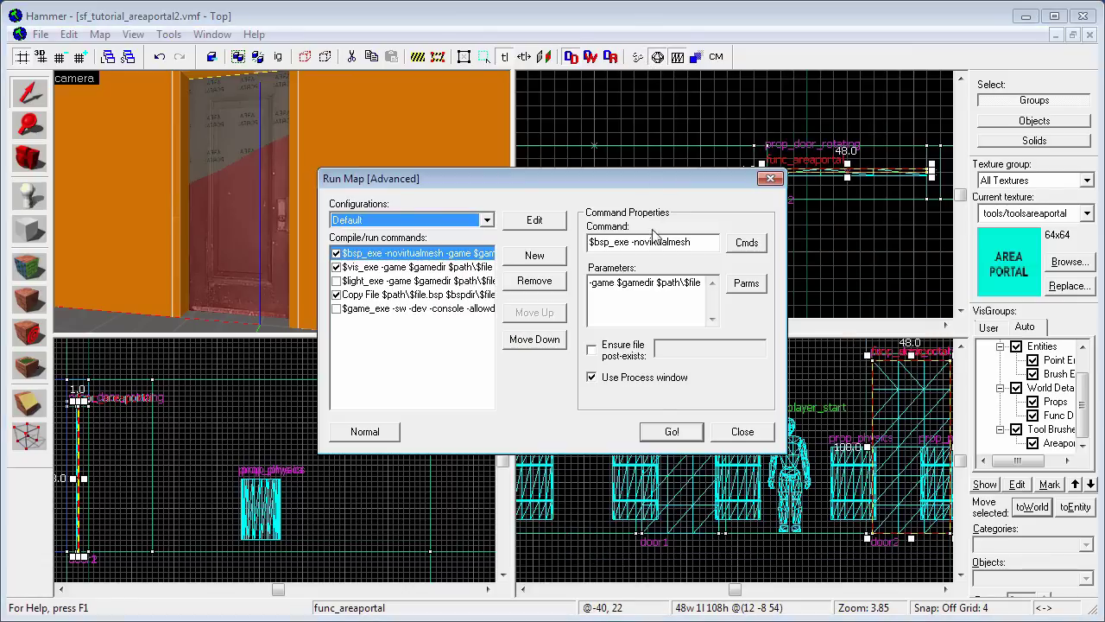
click(672, 432)
key(w)
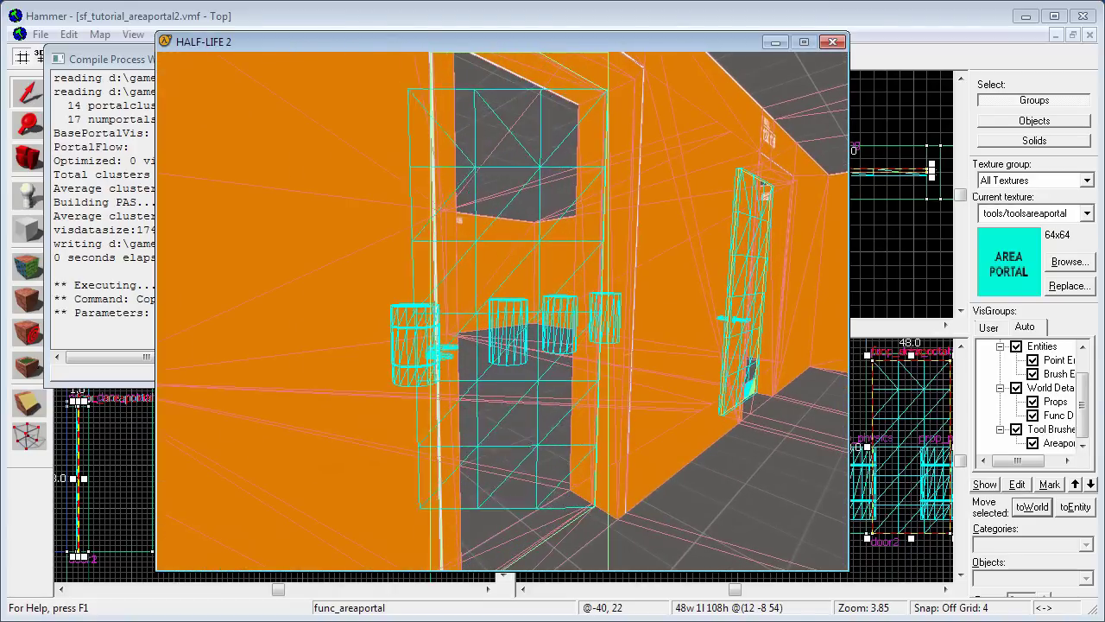
key(w)
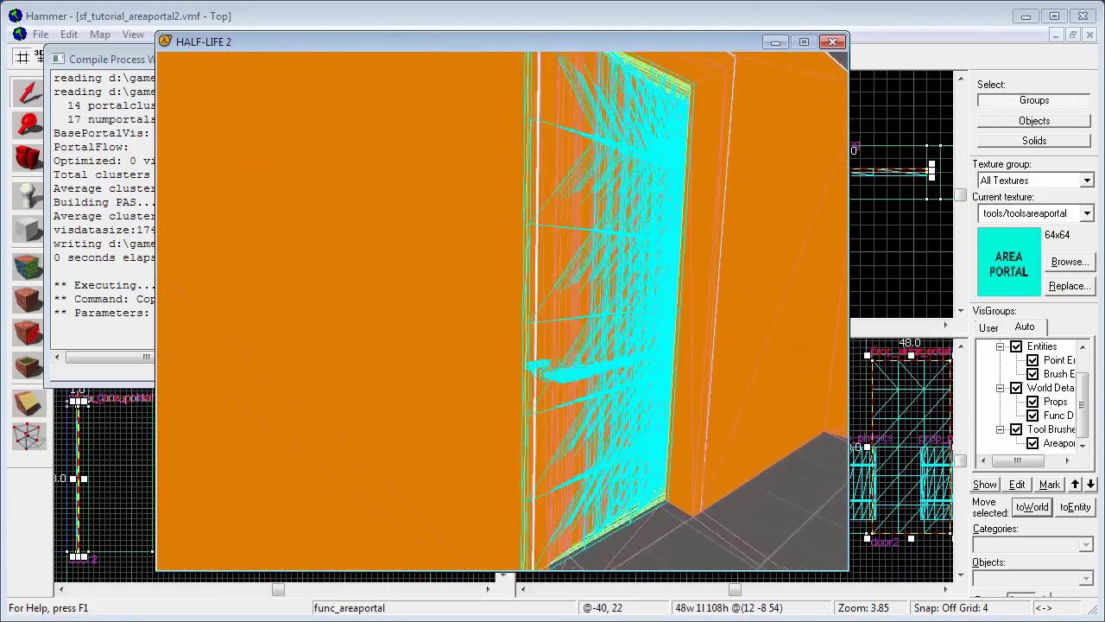
key(w)
key(w)
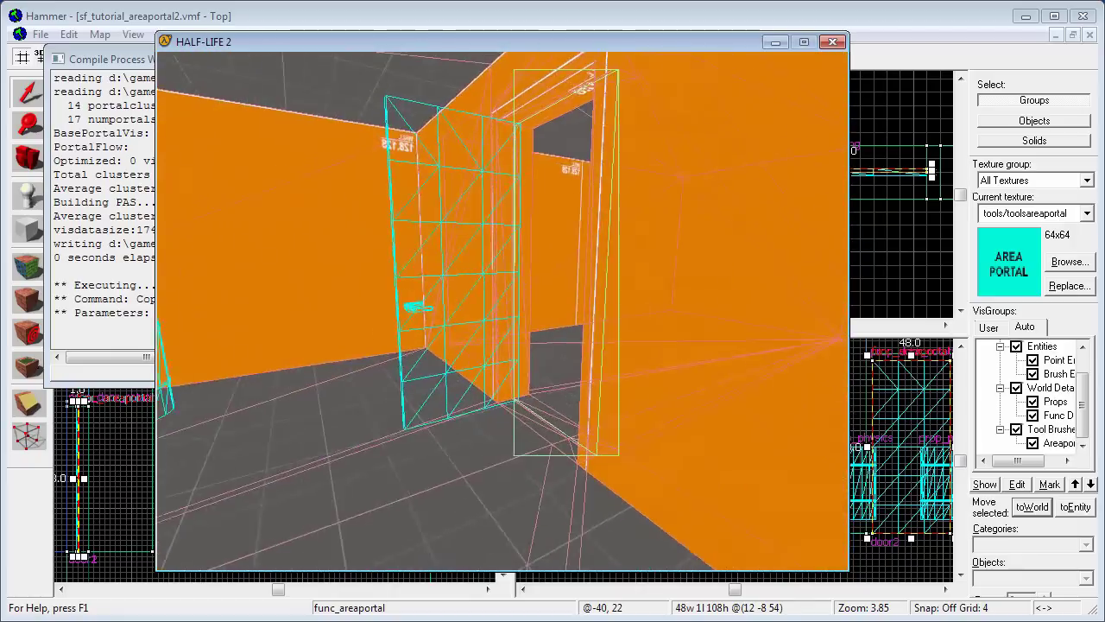
key(w)
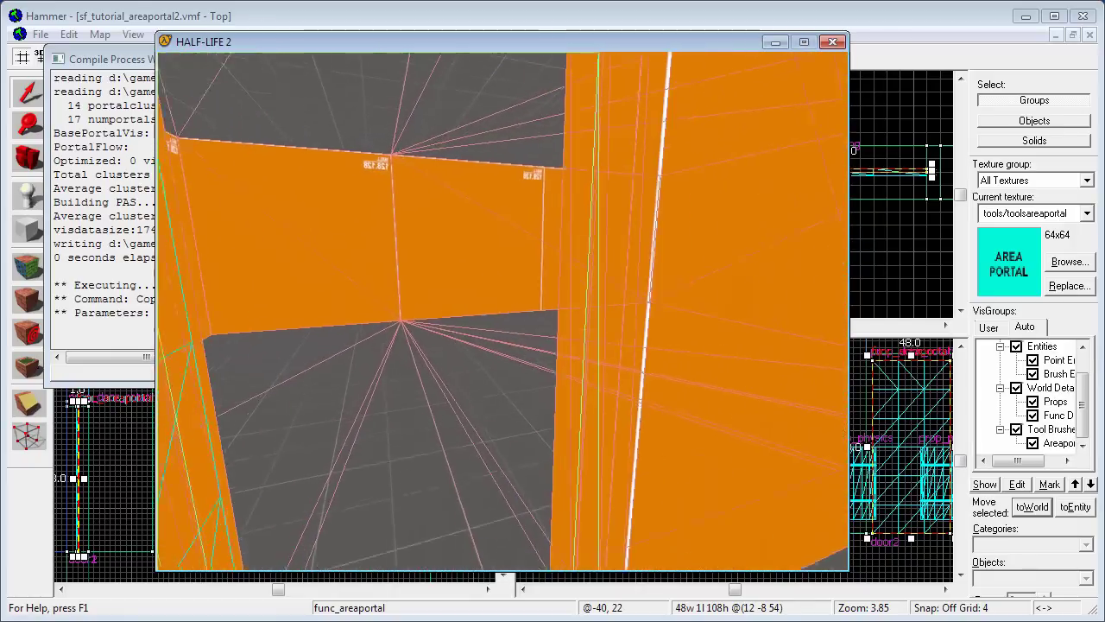
key(w)
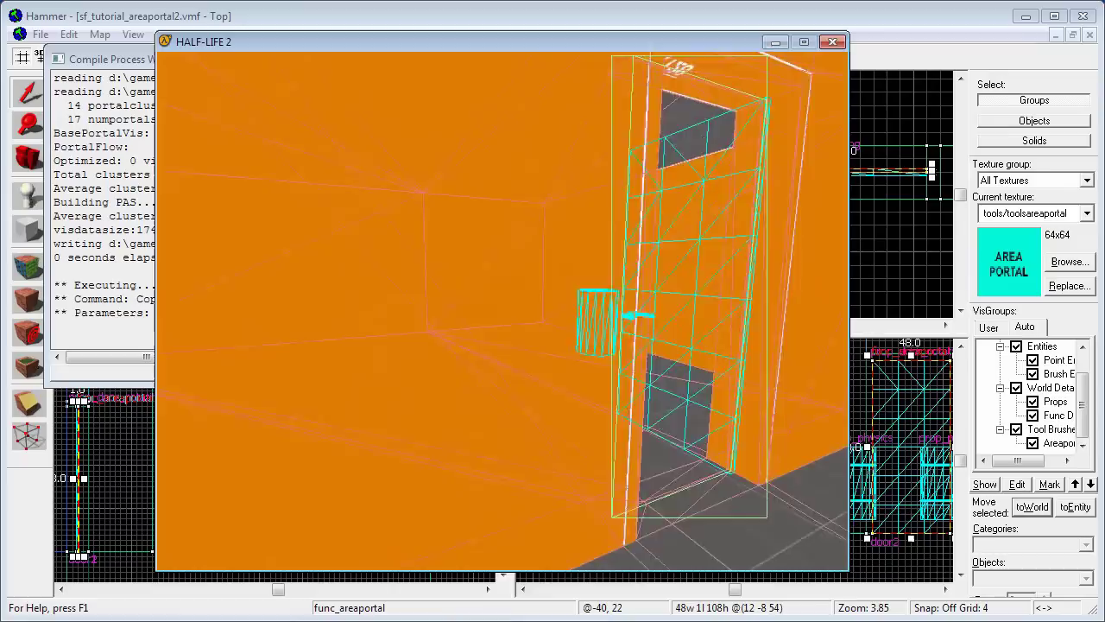
Back away from the orange wall, walk through the right doorway, and open the console.
key(s)
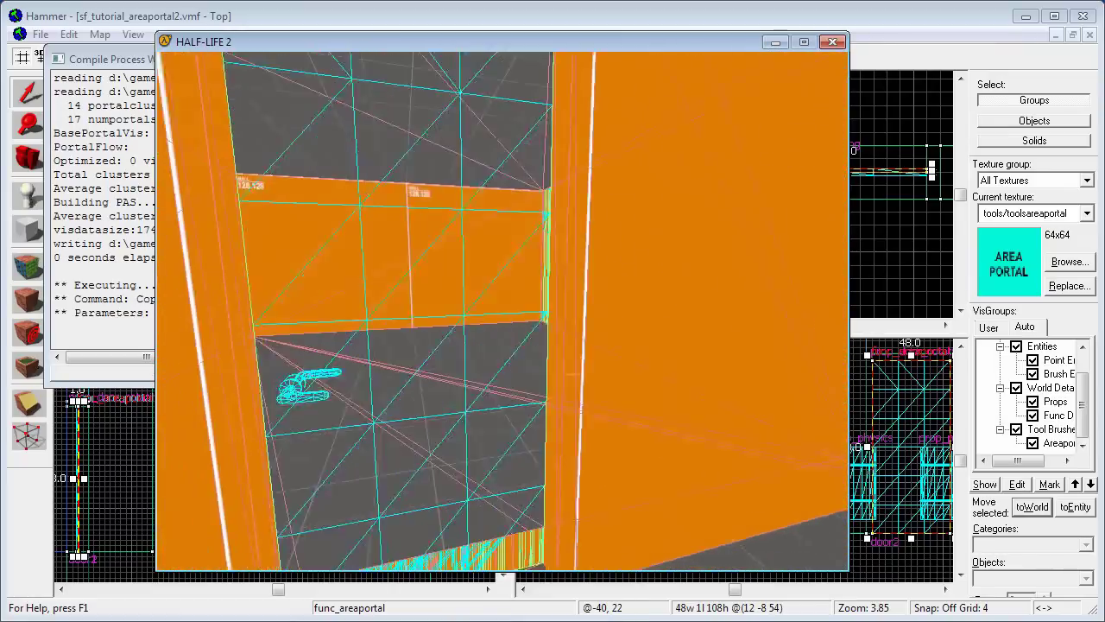
key(s)
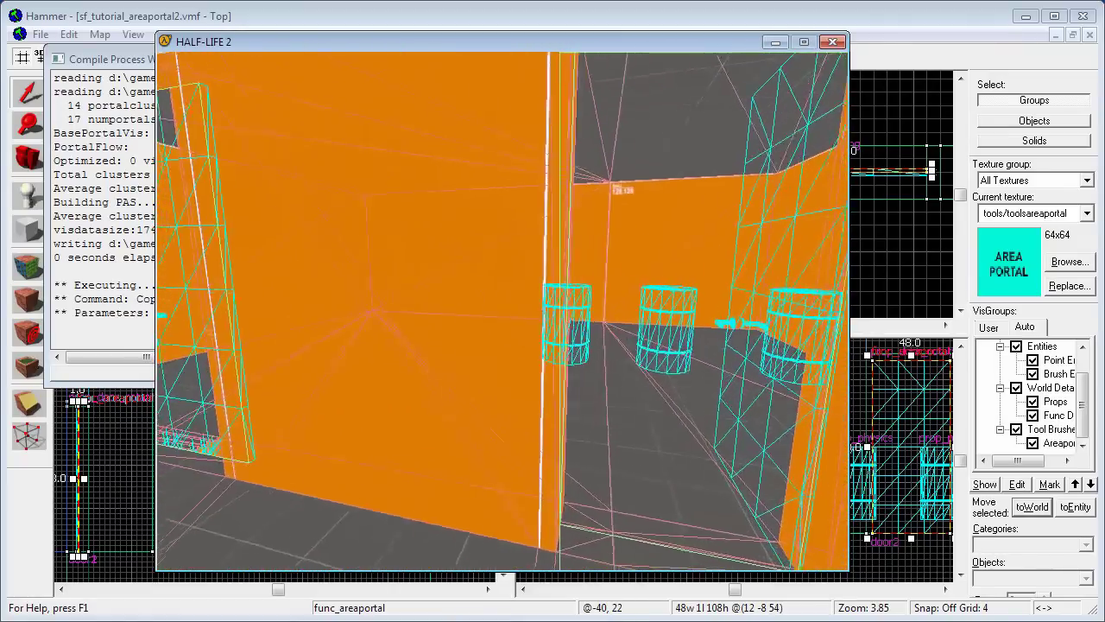
key(s)
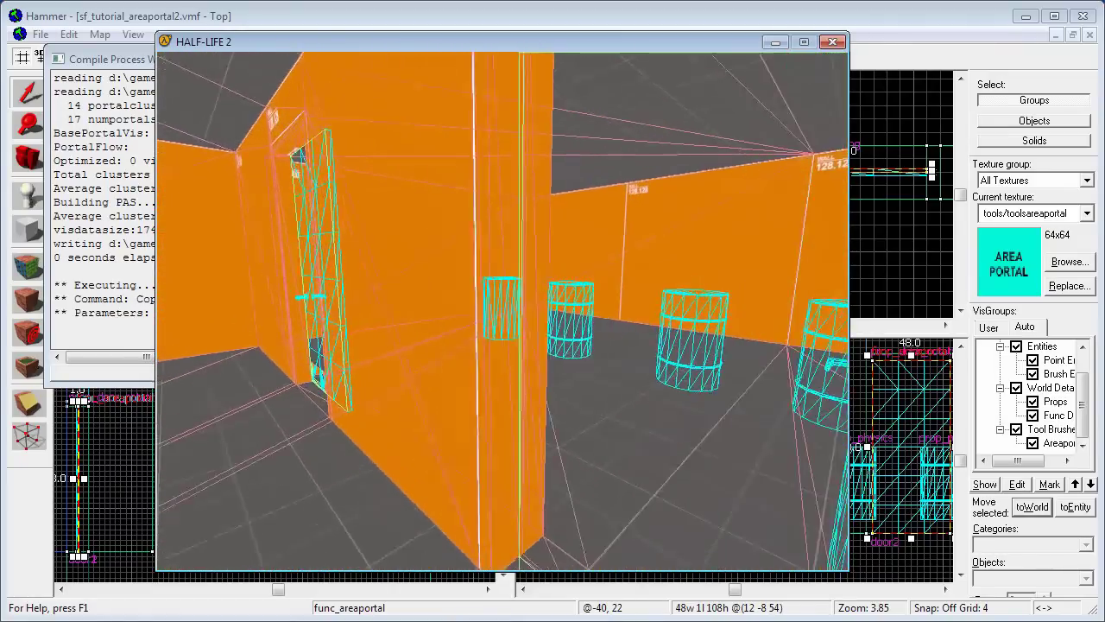
key(a)
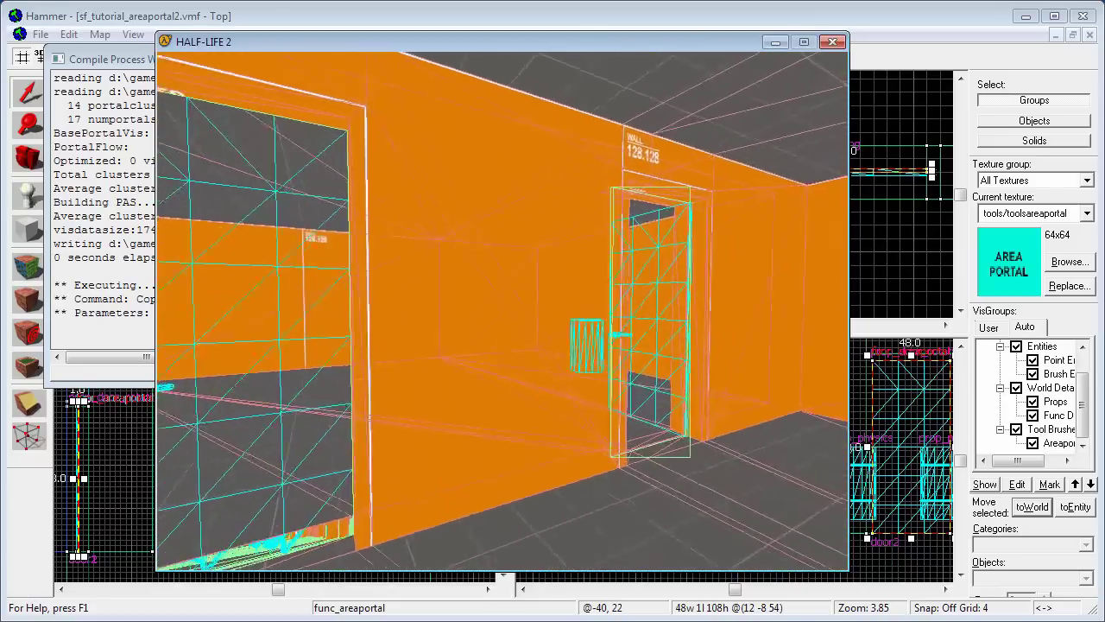
key(d)
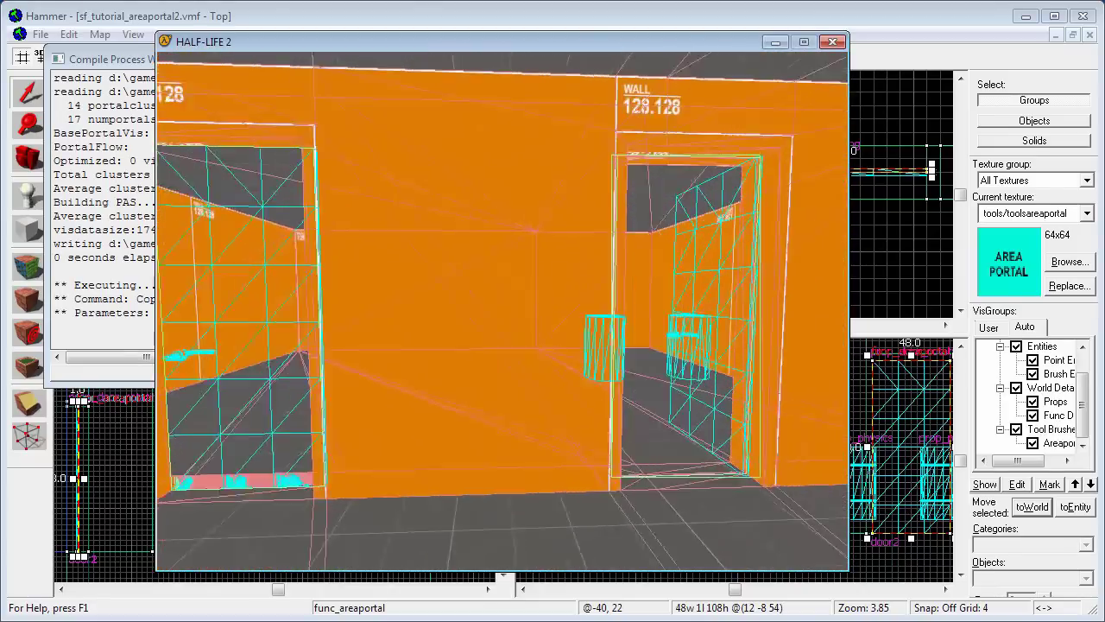
key(w)
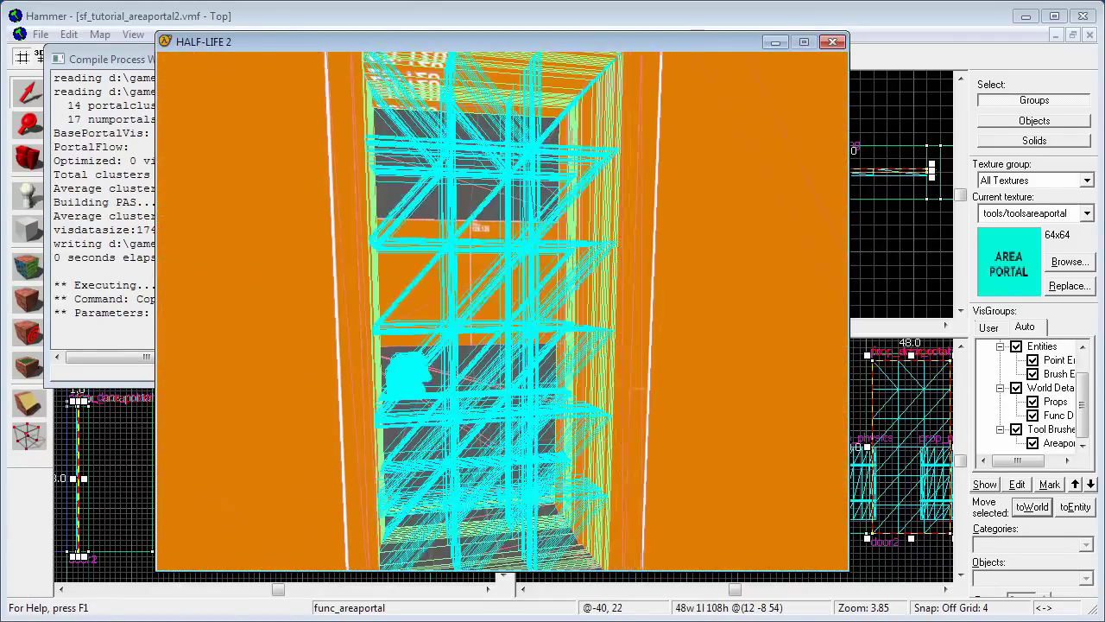
key(w)
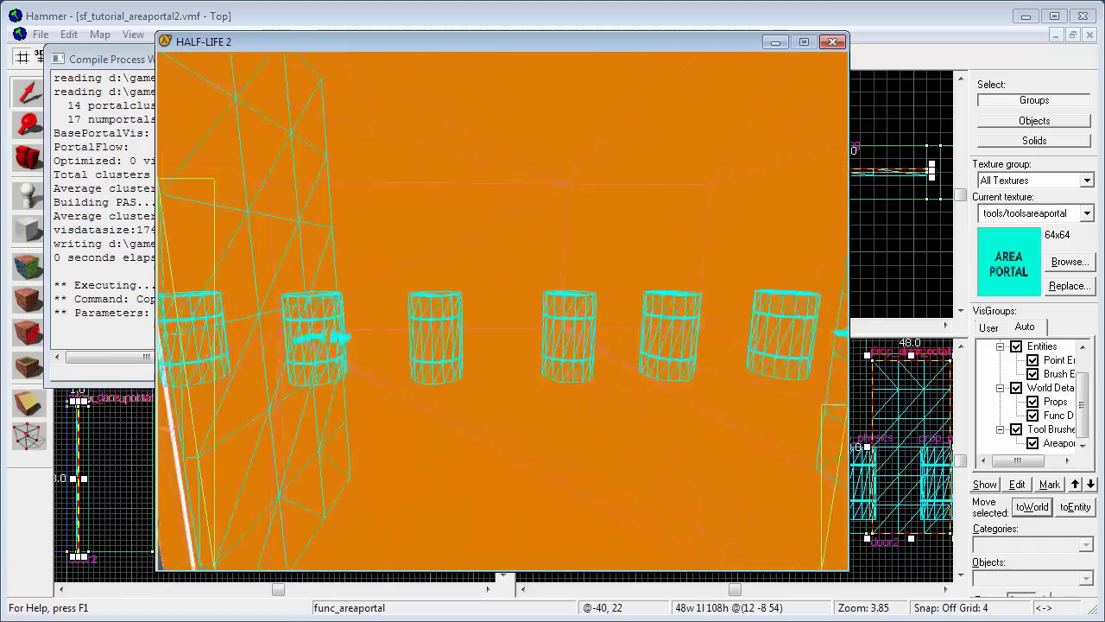
key(s)
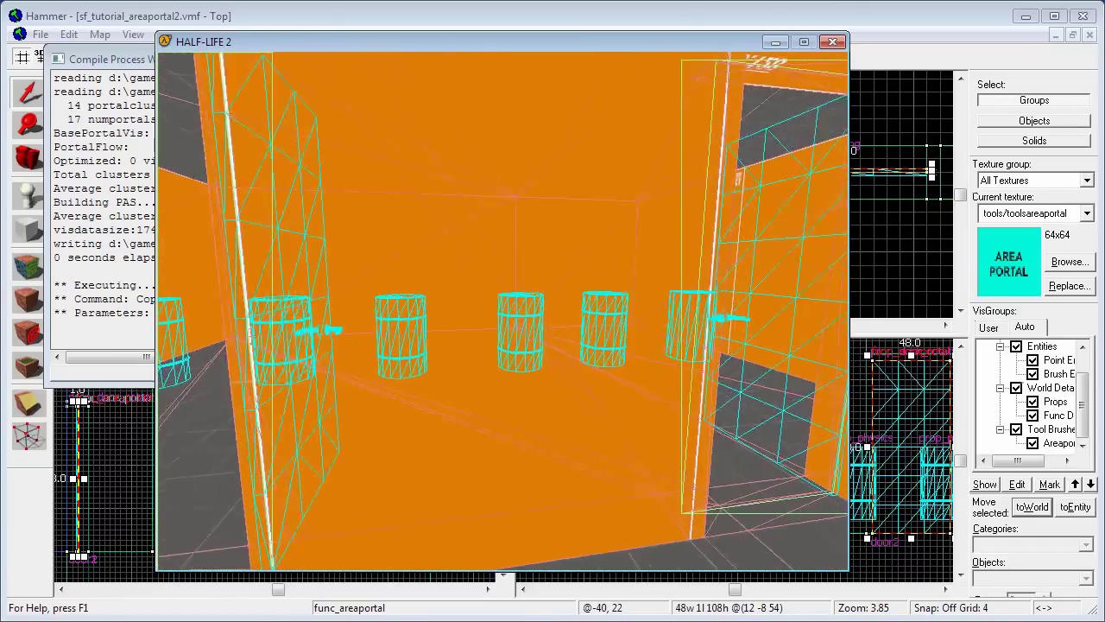
key(grave)
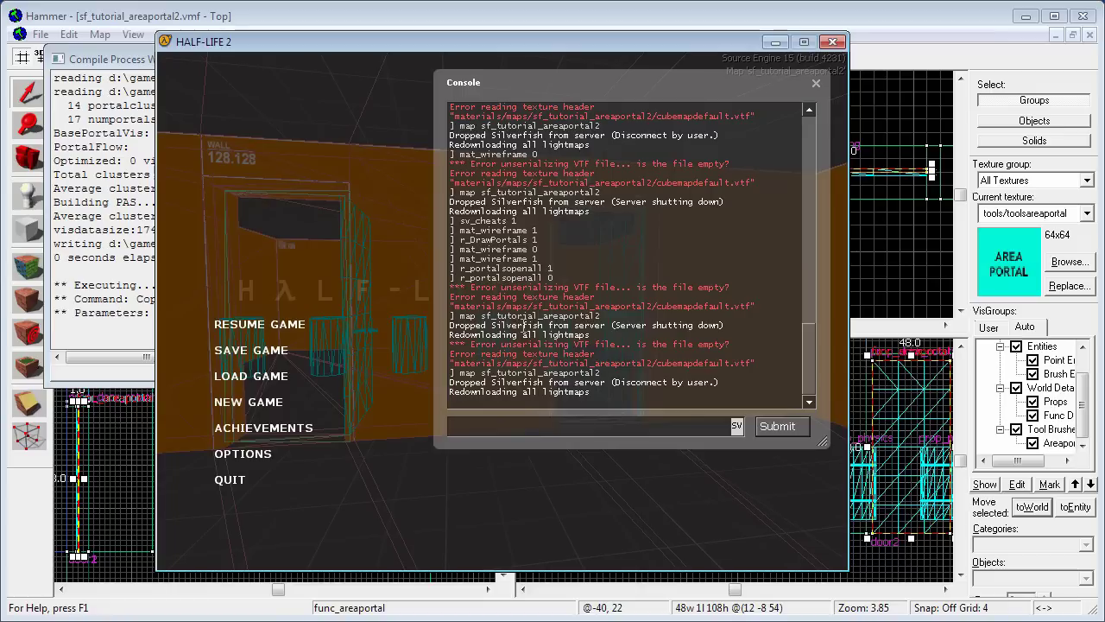
Return to Hammer and select the orange wall brush in the 3D view.
click(774, 43)
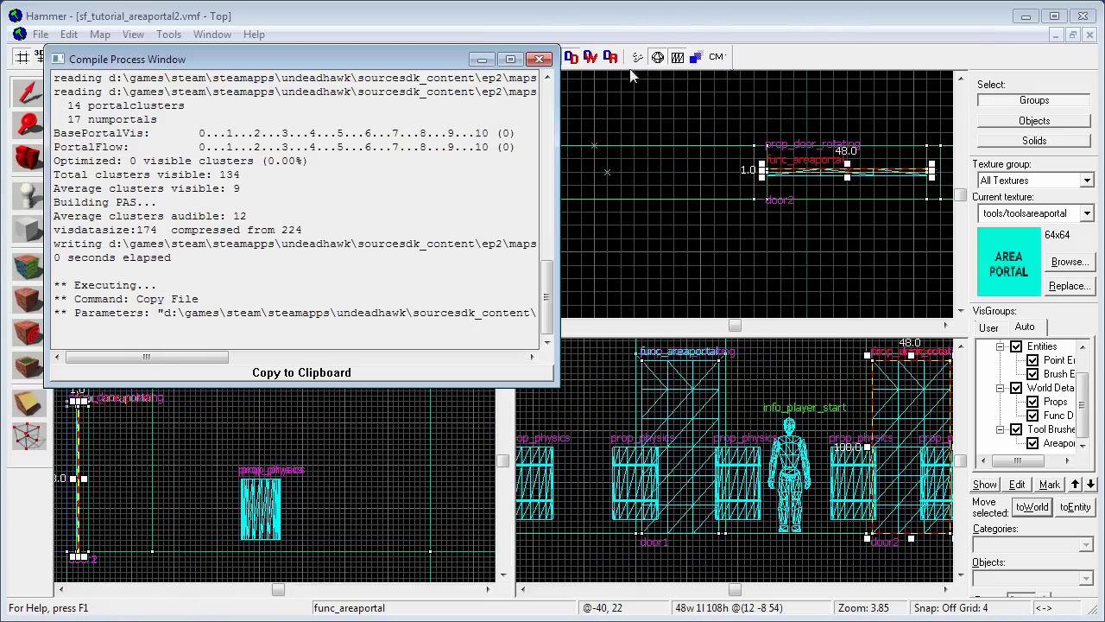
click(539, 59)
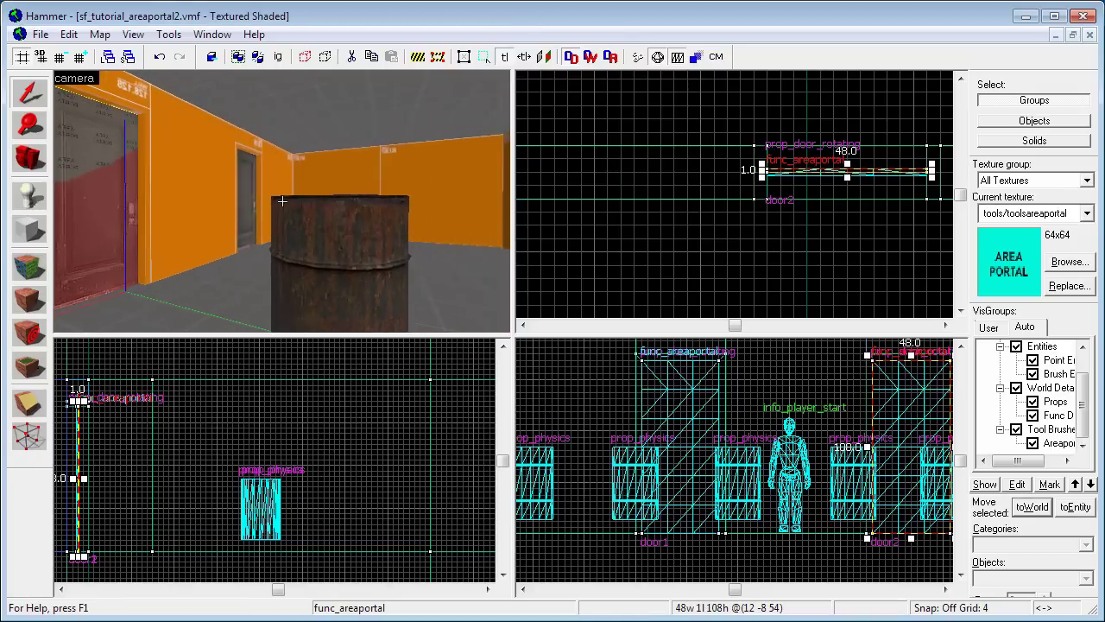
key(Left)
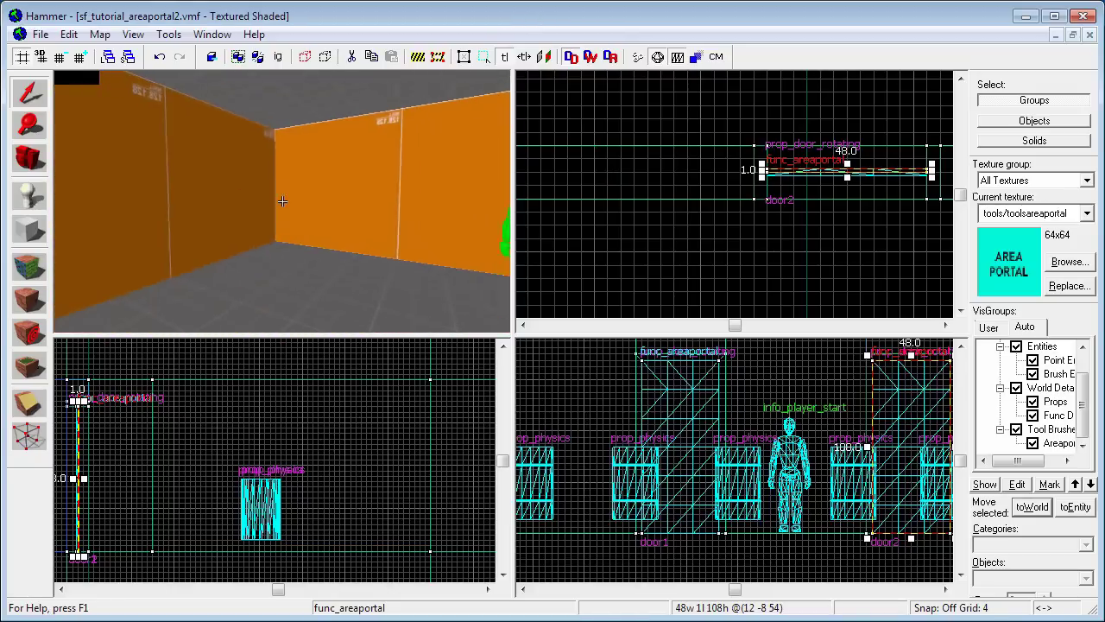
key(Up)
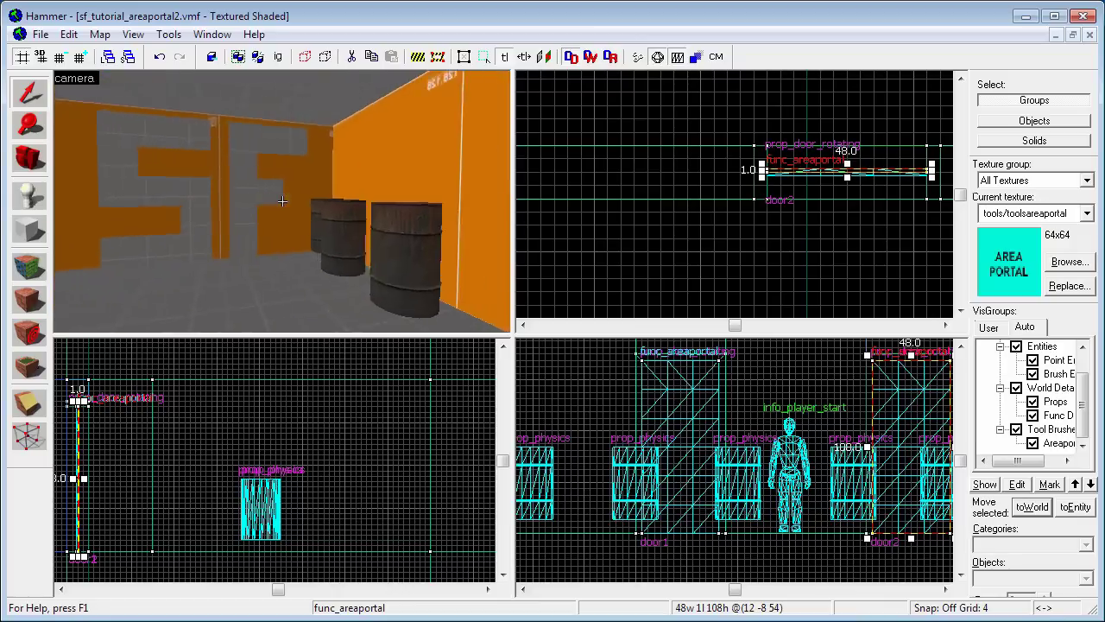
key(Down)
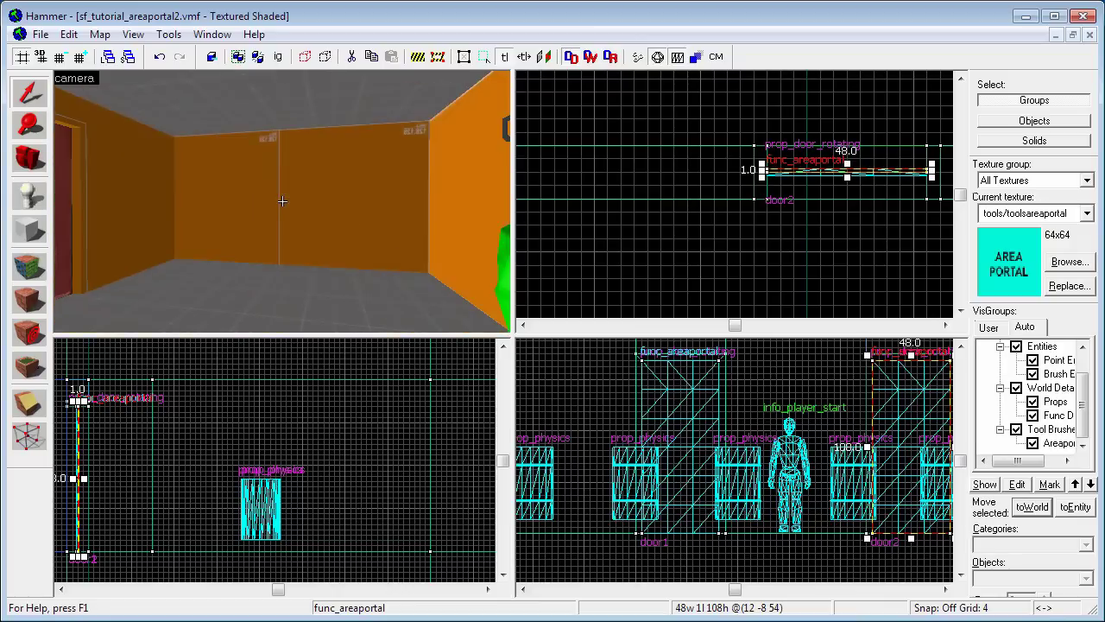
click(282, 201)
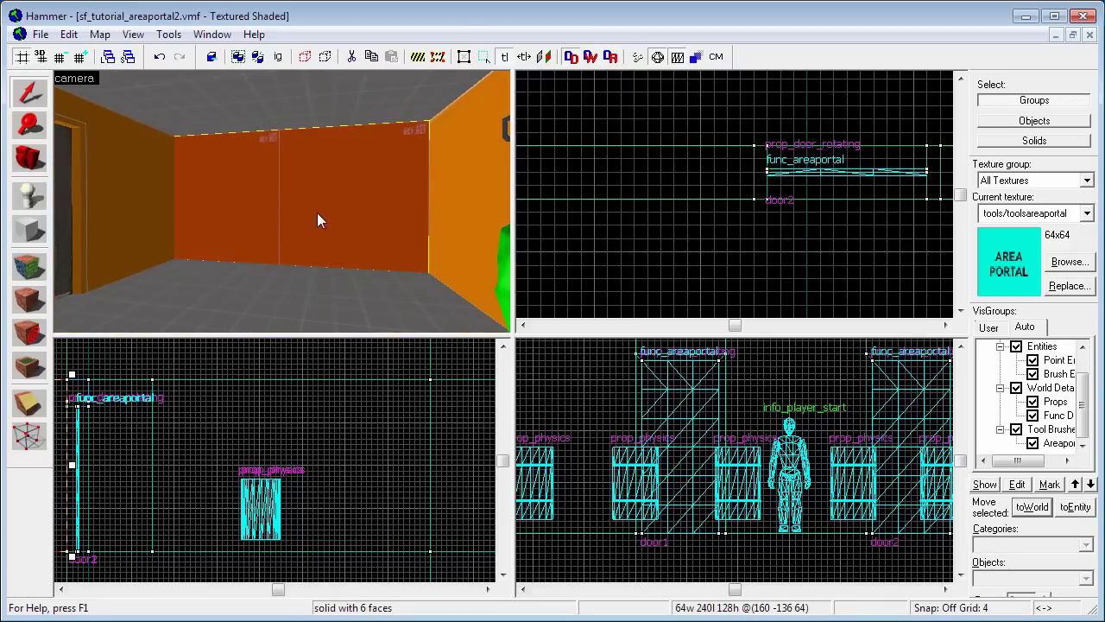
key(ctrl+z)
key(ctrl+y)
Change the orange wall's entity class to func_breakable.
key(ctrl+t)
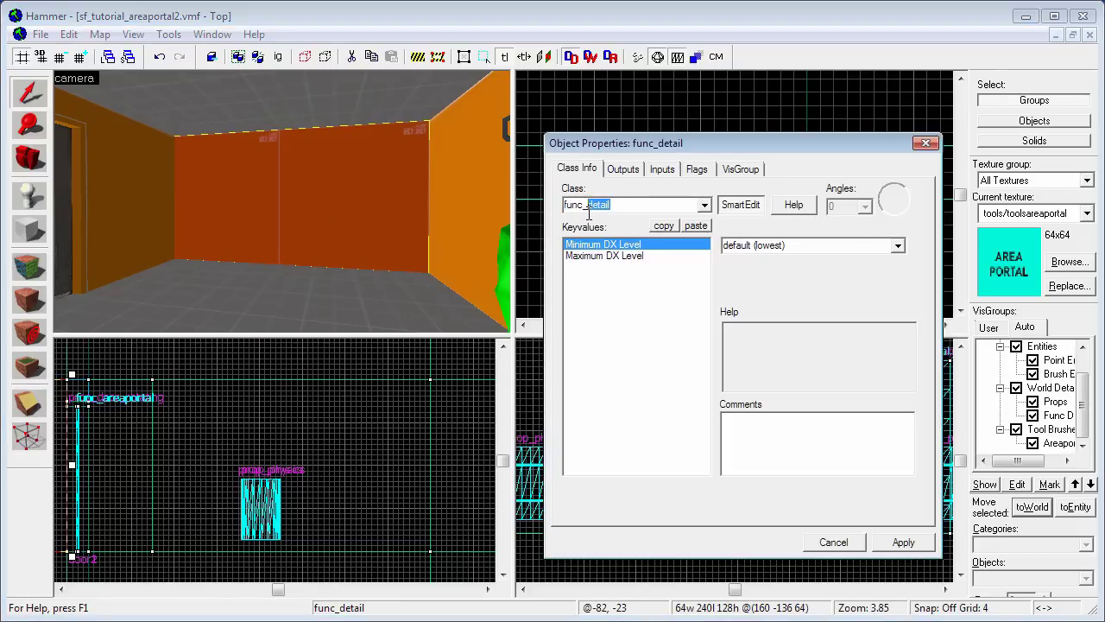
text(breakable)
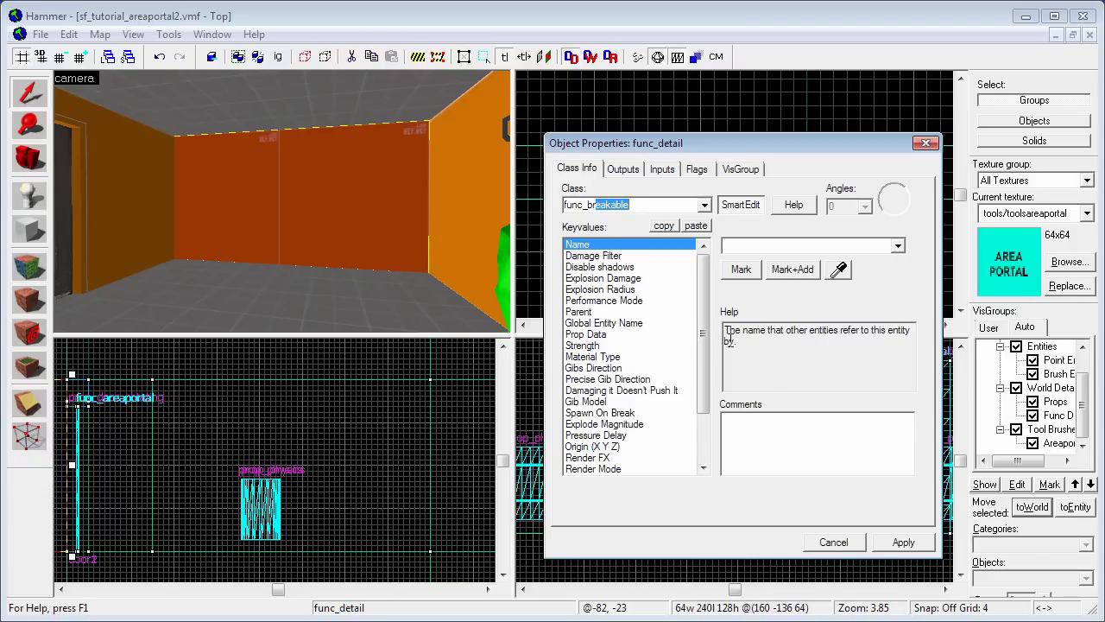
click(924, 143)
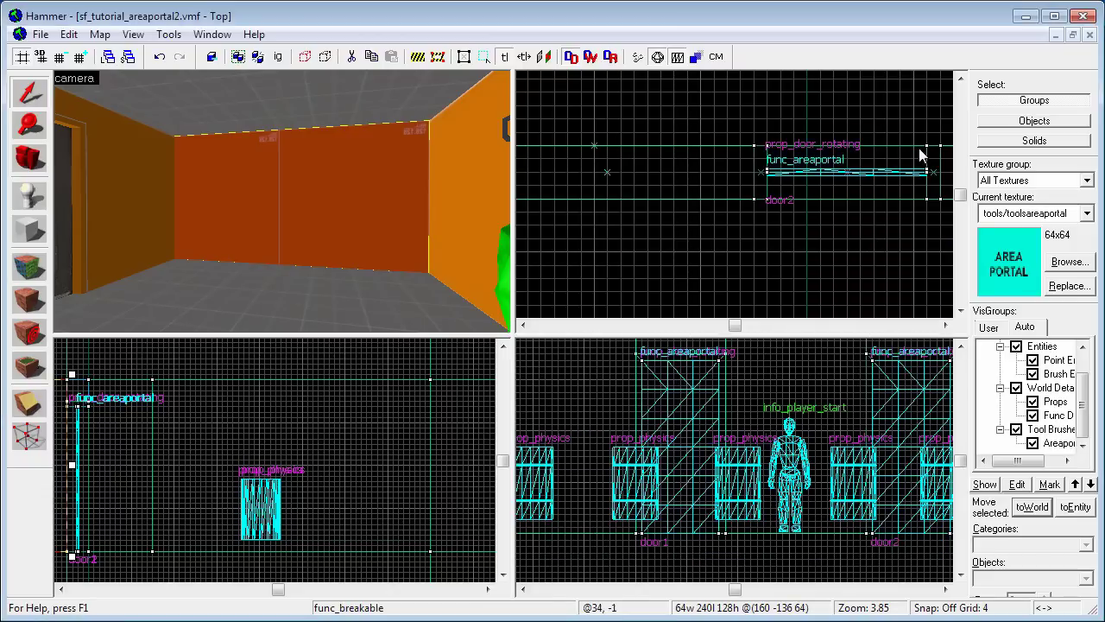
Make the grid coarser and drag the breakable wall left in the top view.
scroll(751, 231, down, 6)
scroll(733, 190, down, 5)
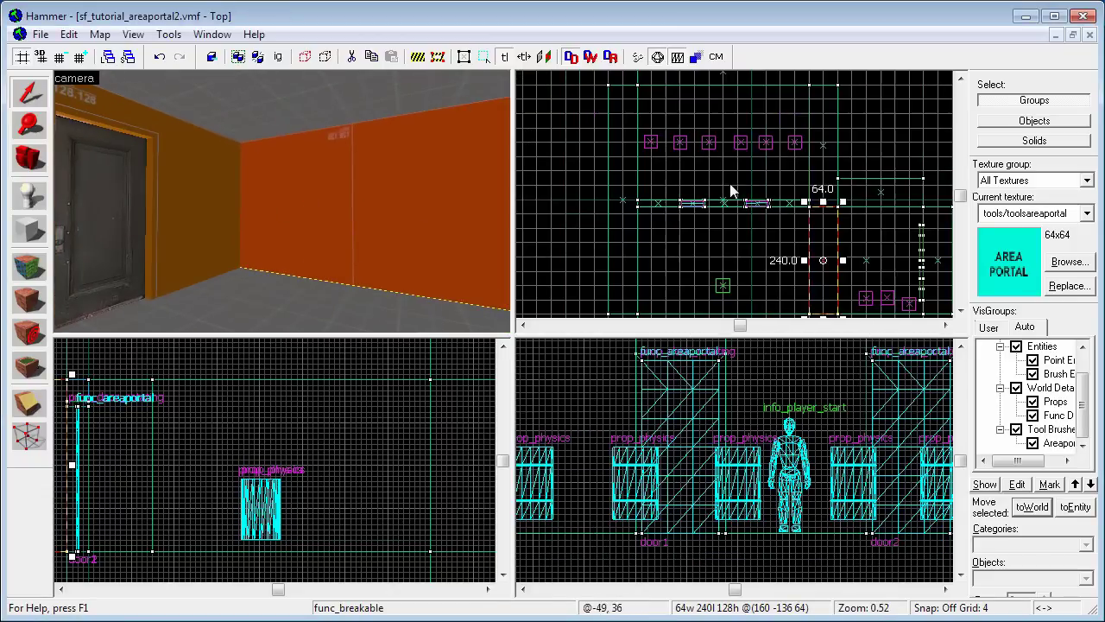
scroll(809, 152, up, 3)
scroll(829, 237, up, 2)
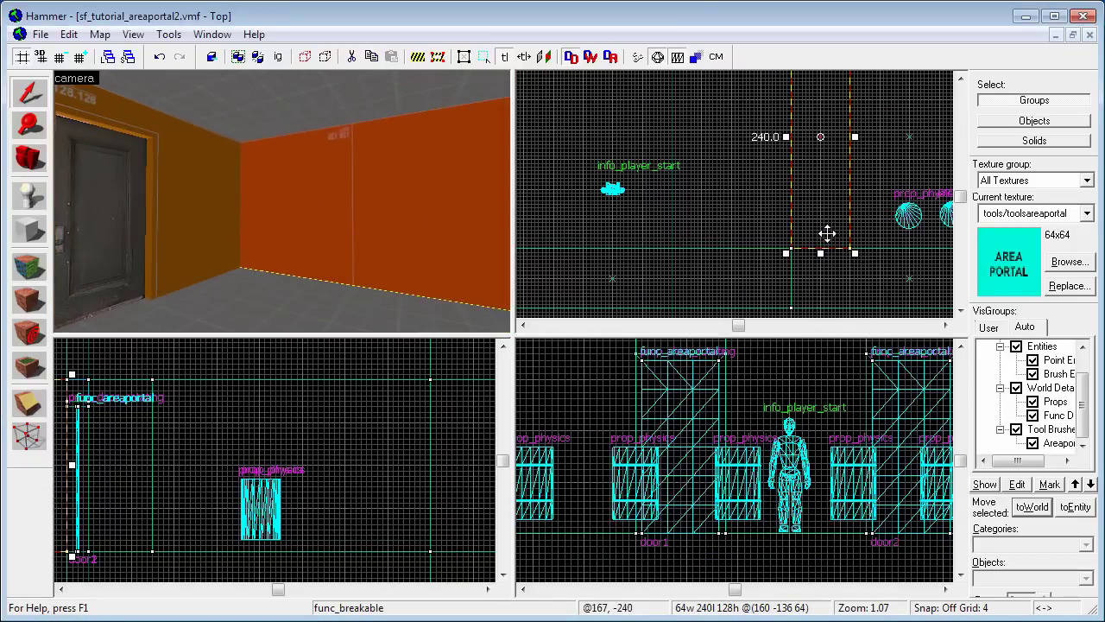
click(79, 56)
drag(829, 217, 730, 208)
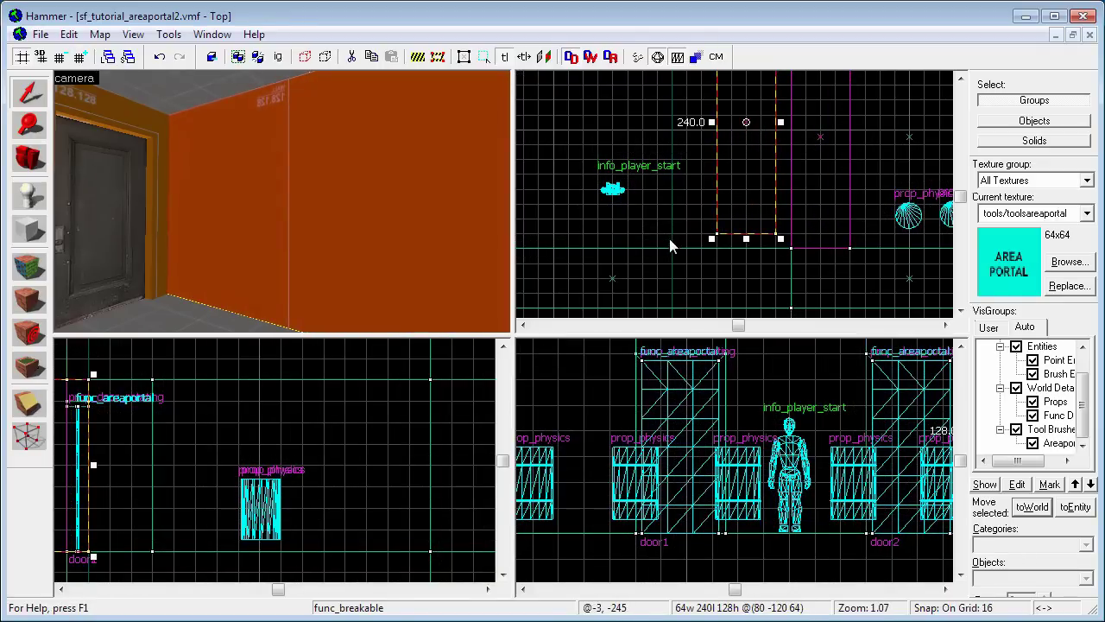
Make the brush a func_areaportal named portal1 with areaportal texture, then select the breakable wall.
key(alt+Return)
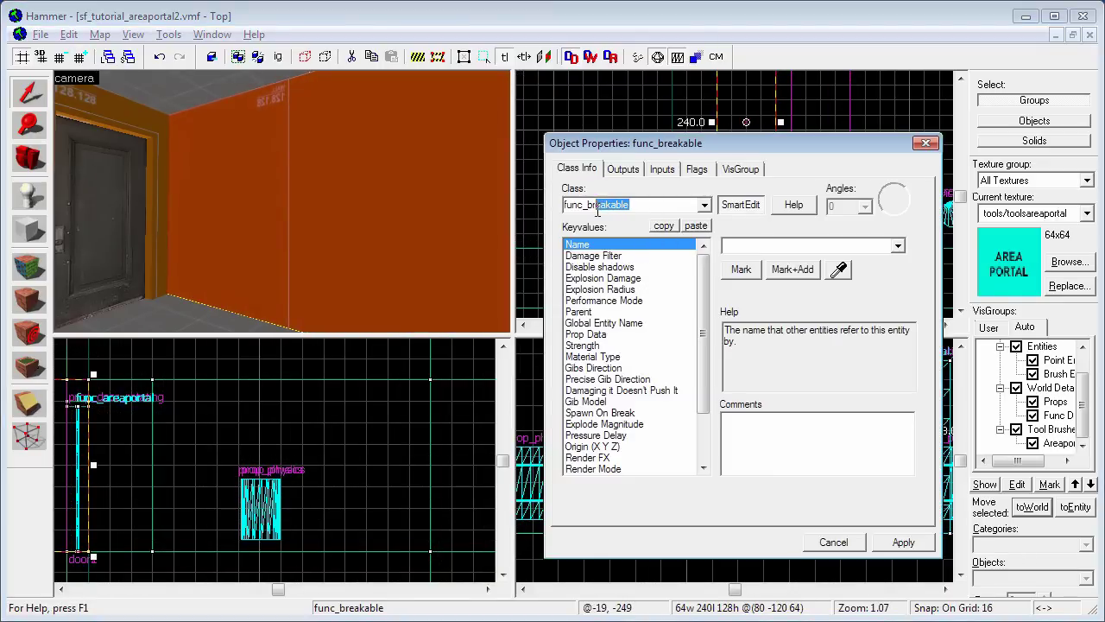
text(ae)
key(BackSpace)
text(re)
key(Tab)
text(portal1)
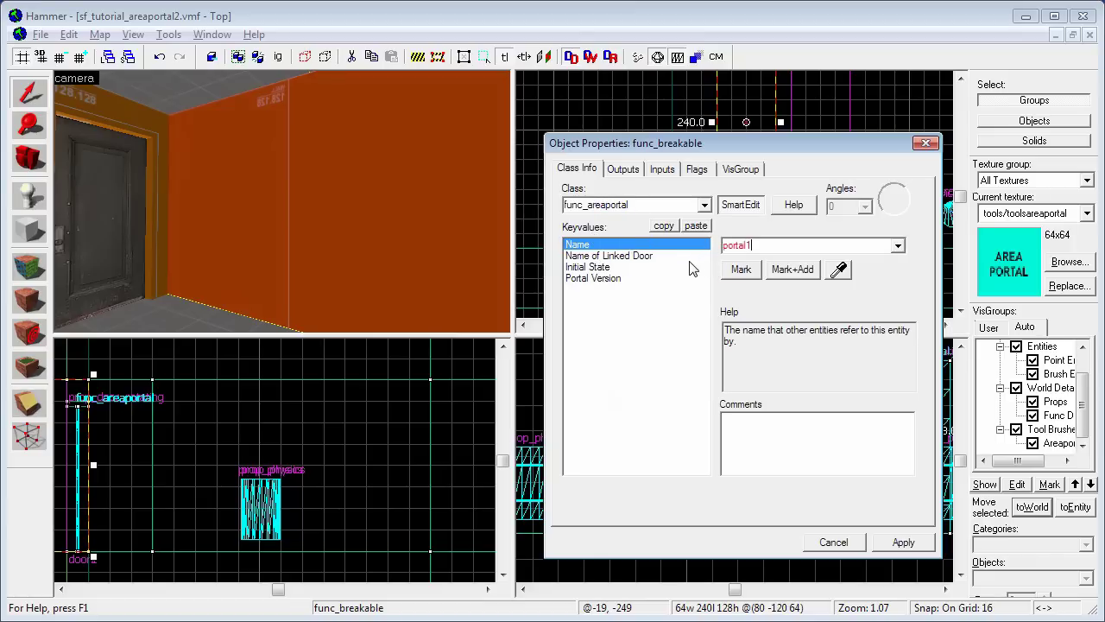
click(901, 542)
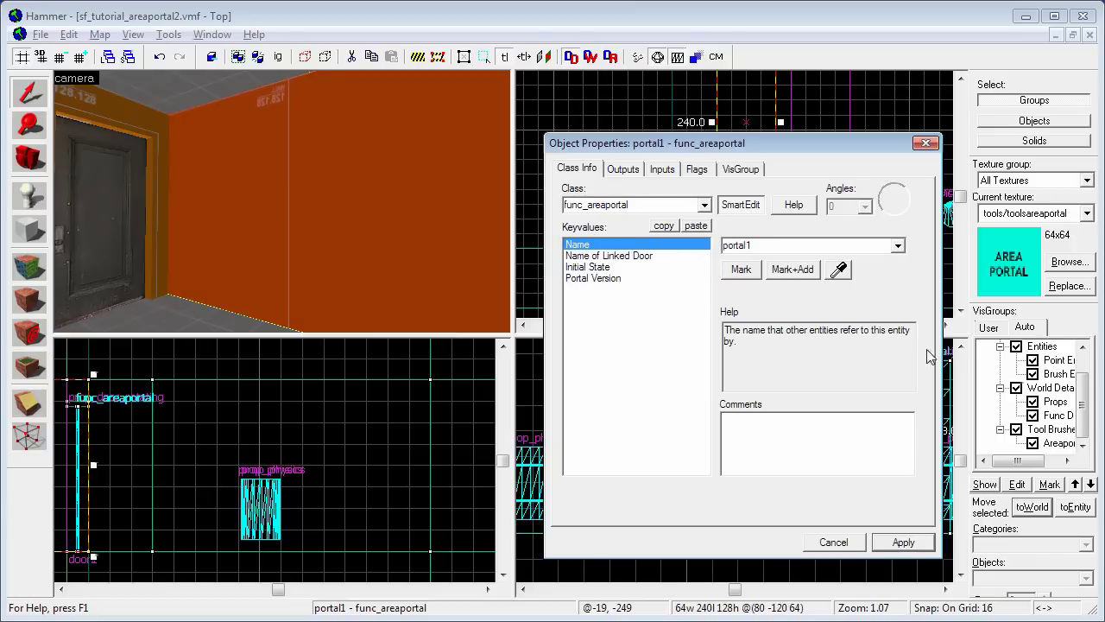
click(926, 143)
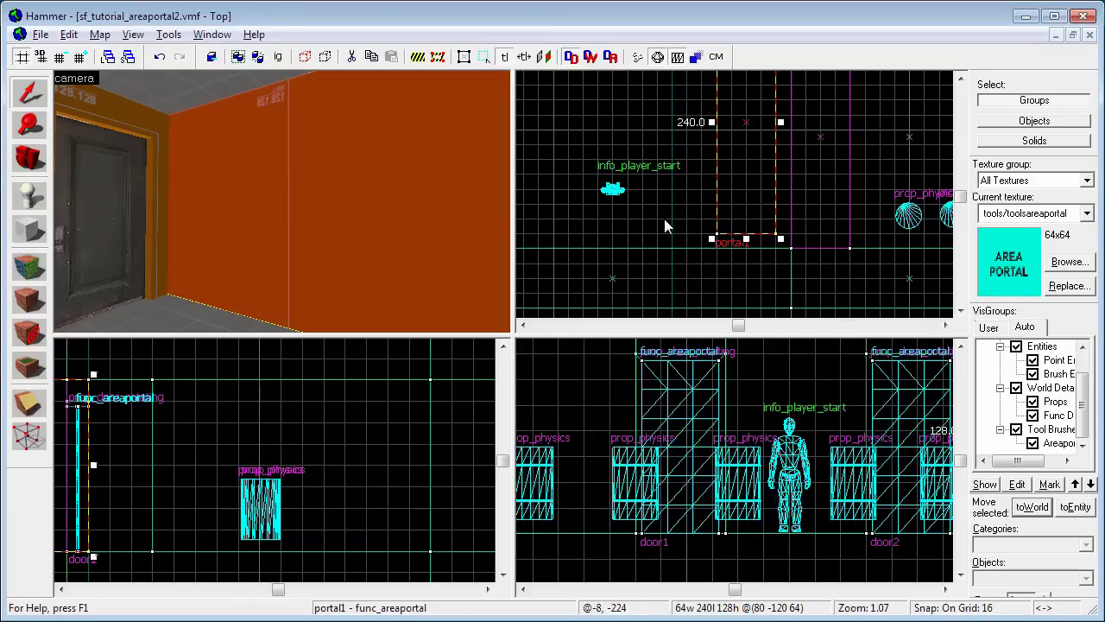
click(40, 295)
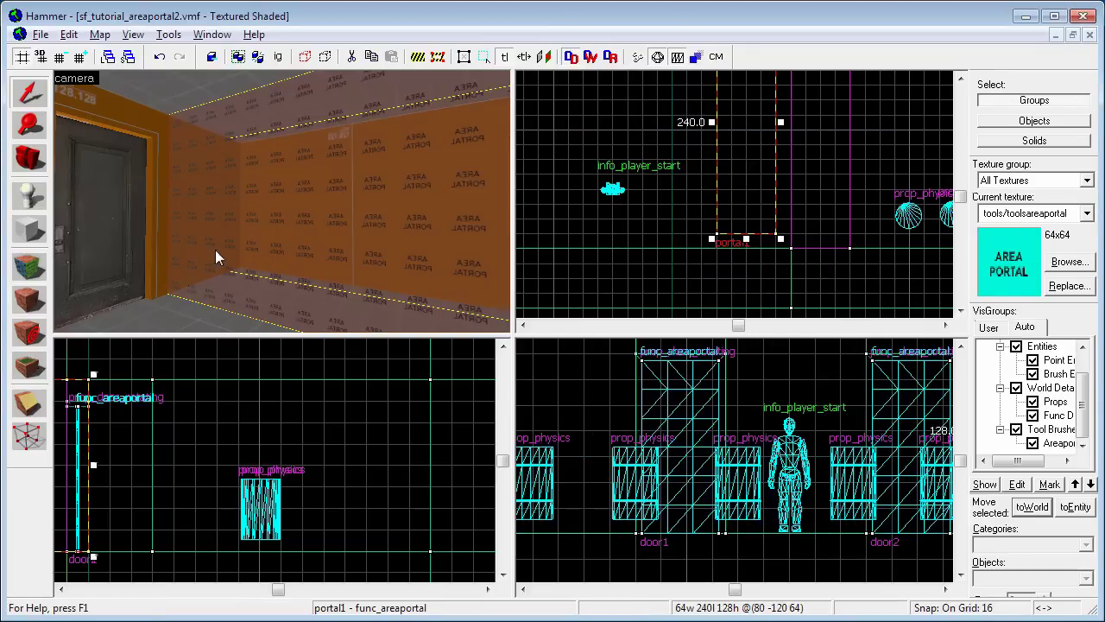
click(292, 189)
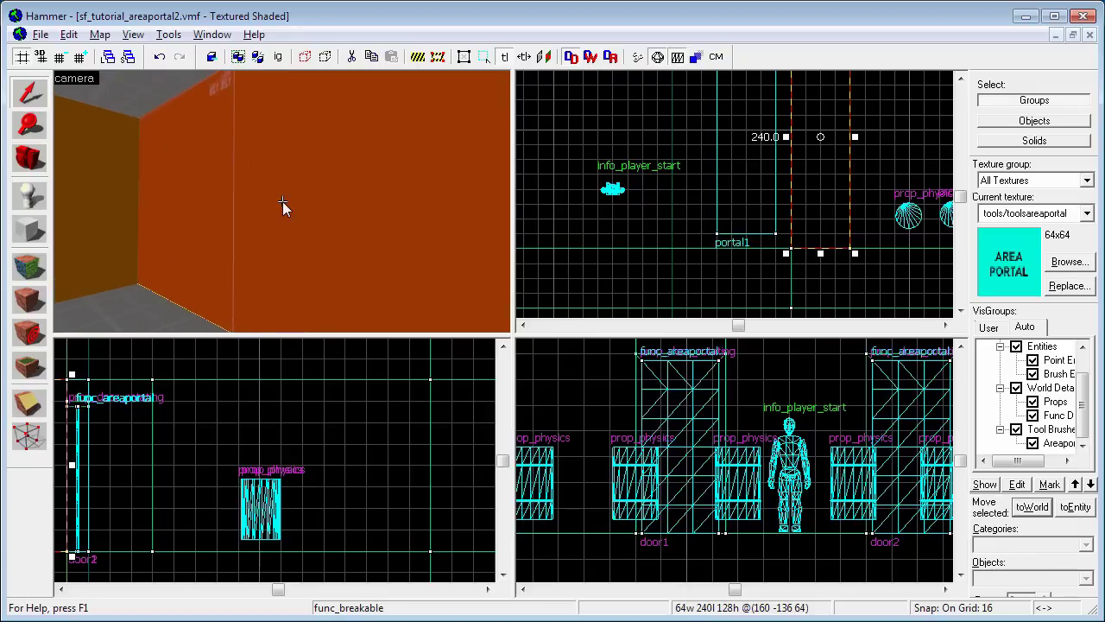
Add an OnBreak output on the wall that sends Open to portal1.
key(alt+Return)
click(620, 170)
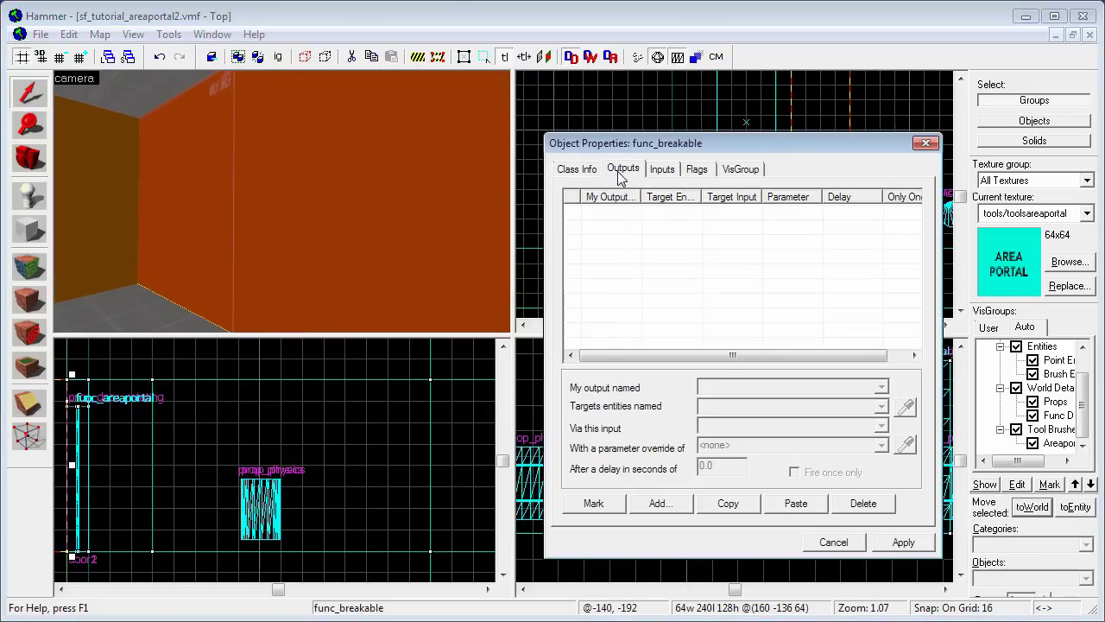
click(658, 504)
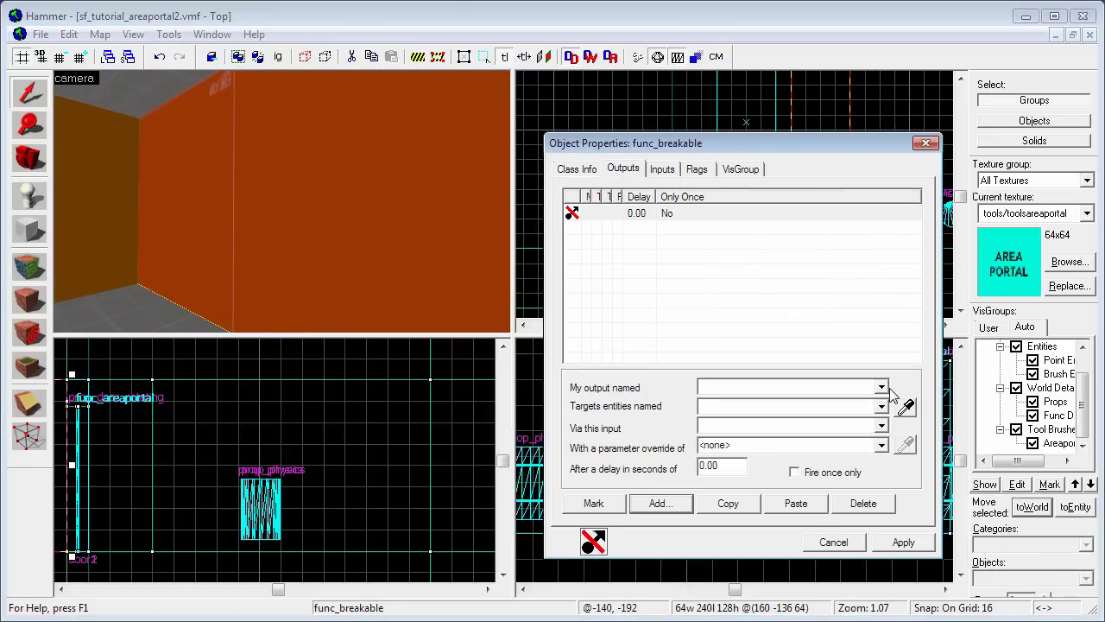
click(882, 387)
click(870, 404)
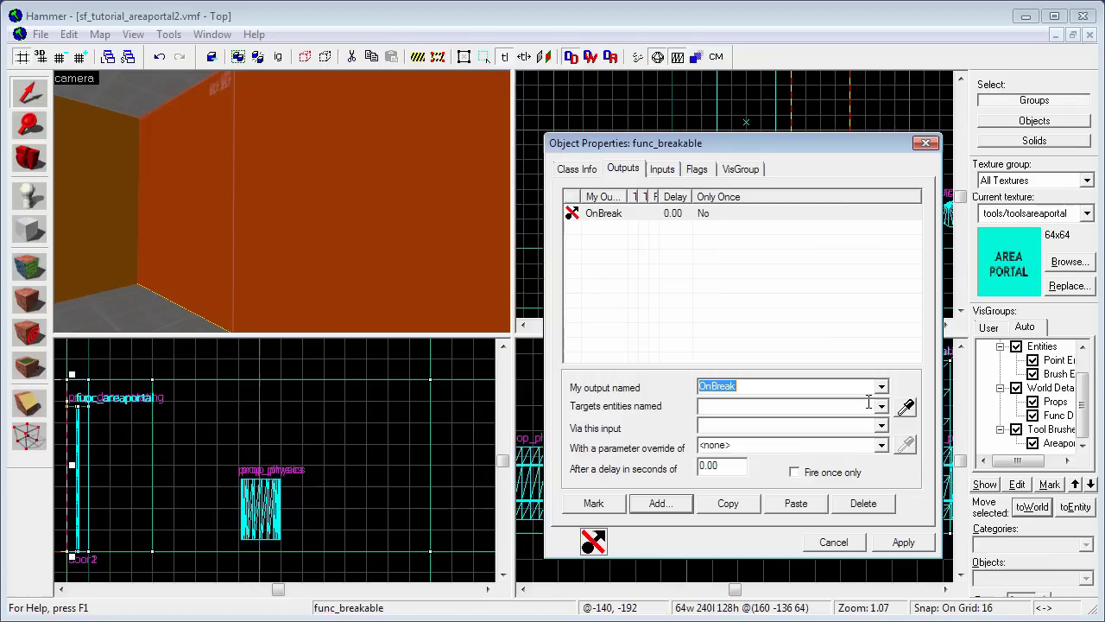
text(portal1)
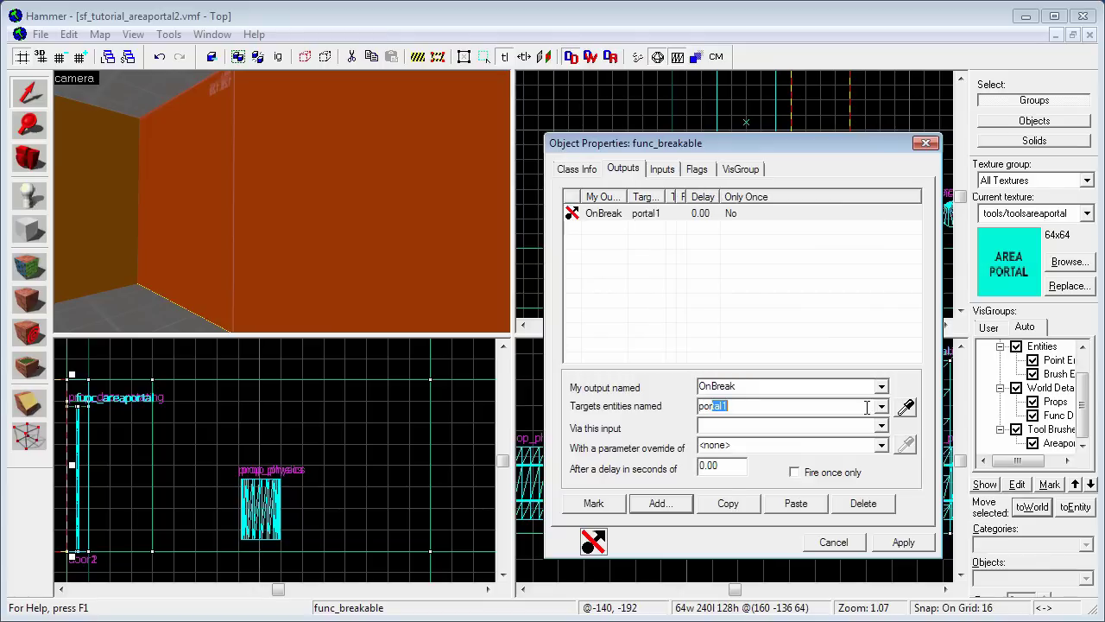
click(881, 427)
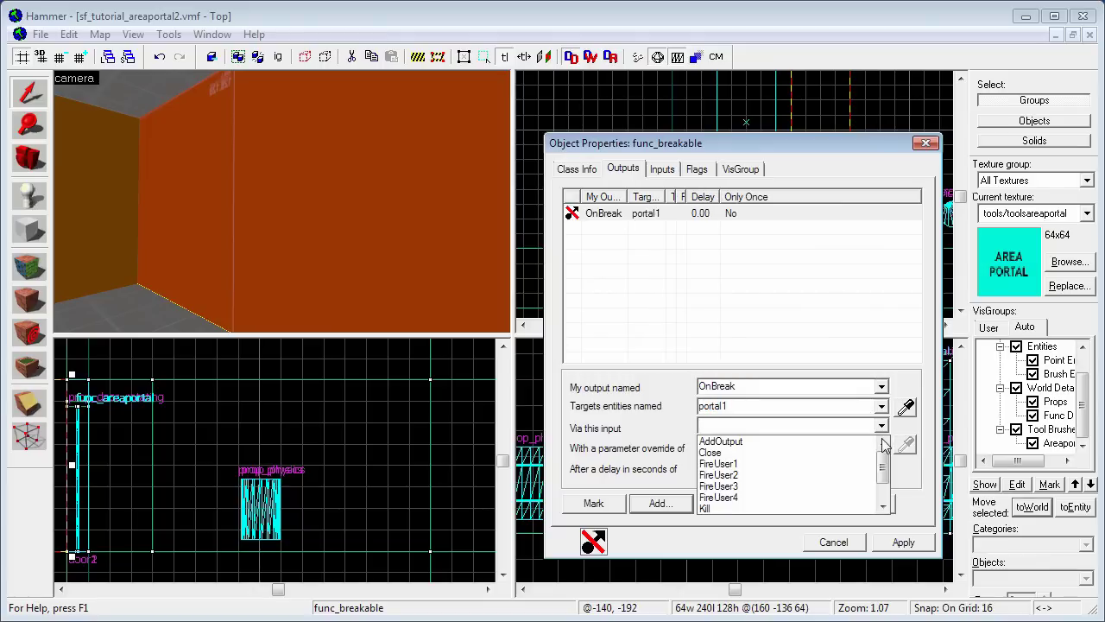
scroll(829, 475, down, 1)
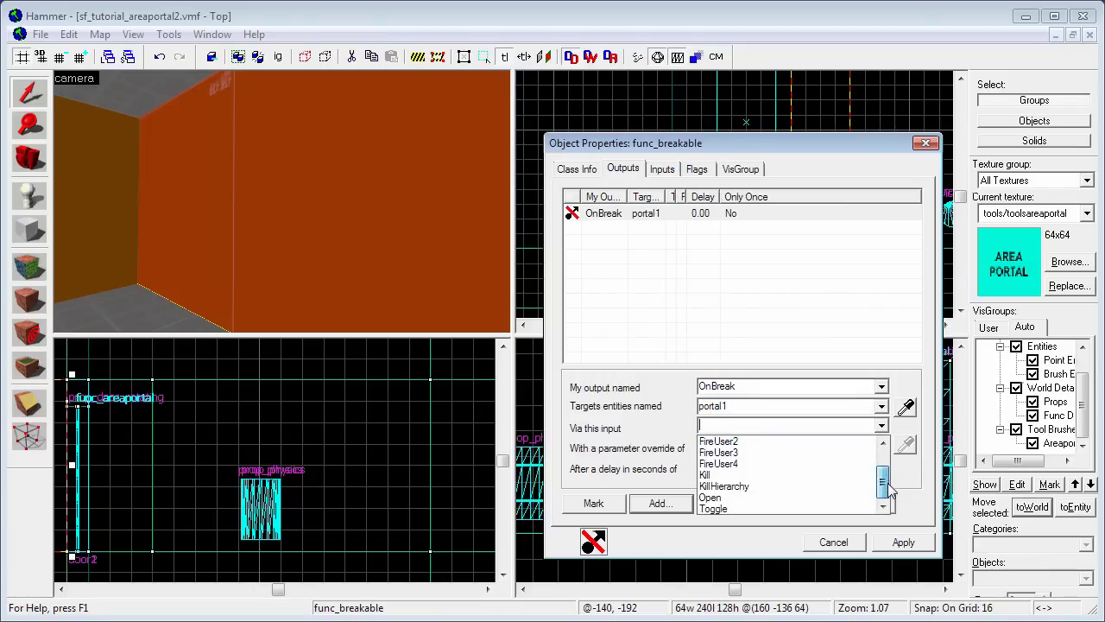
click(844, 498)
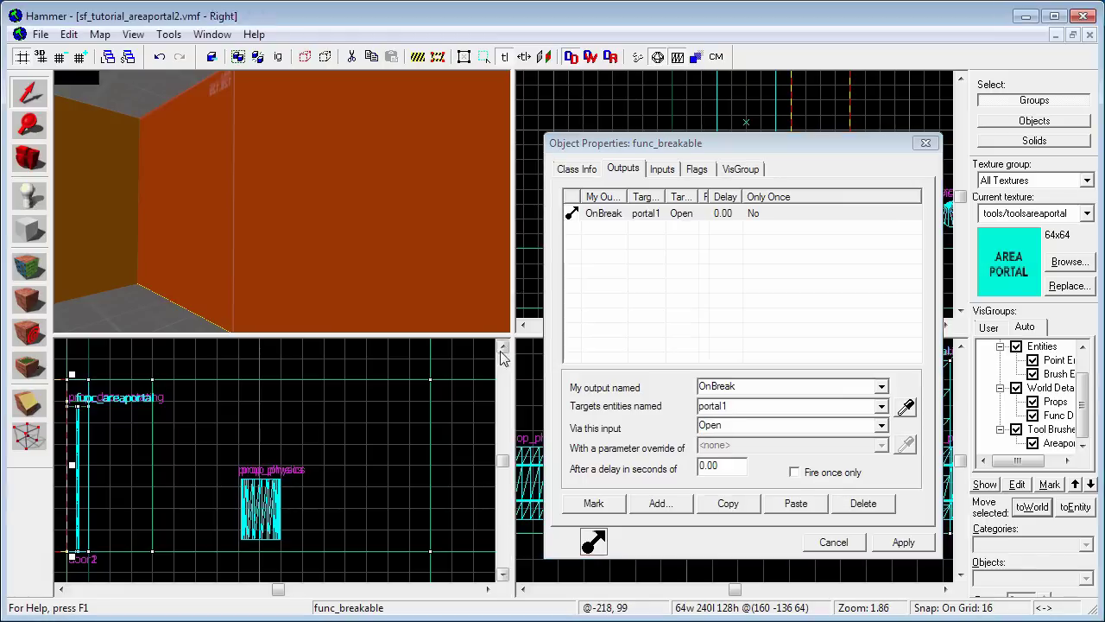
drag(289, 252, 279, 200)
Set portal1's Initial State to Closed and move it onto the breakable wall.
click(279, 200)
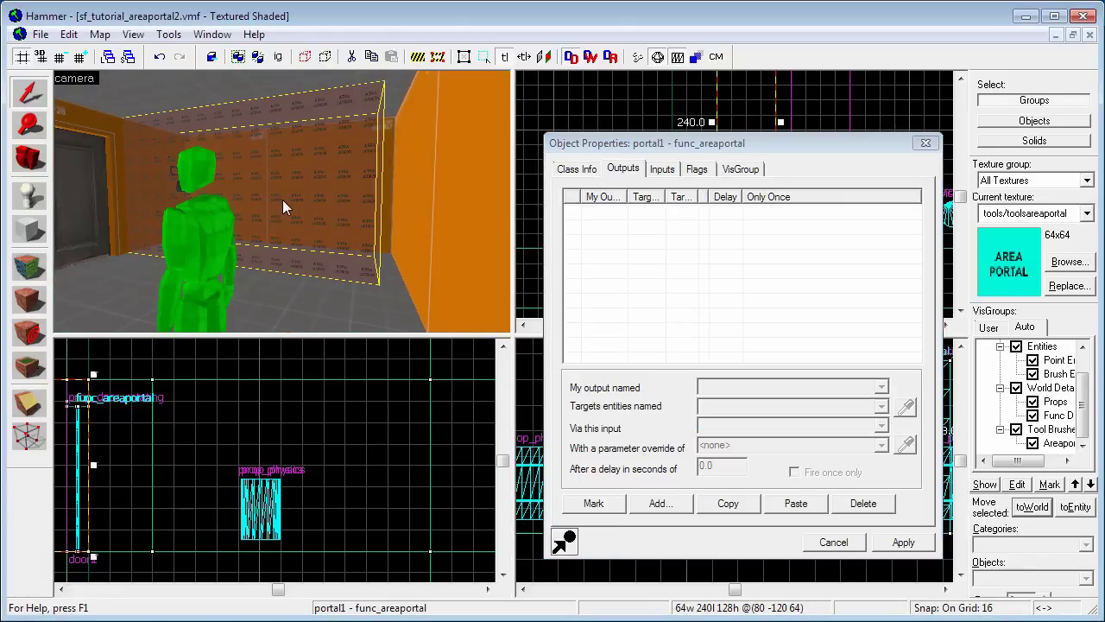
click(591, 171)
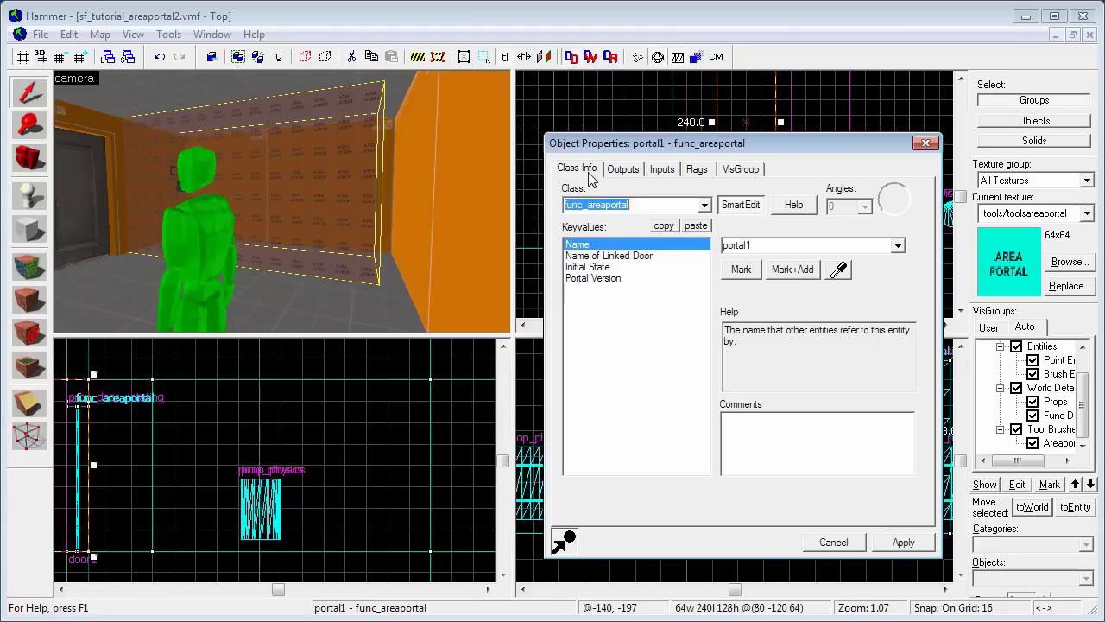
click(607, 268)
click(898, 246)
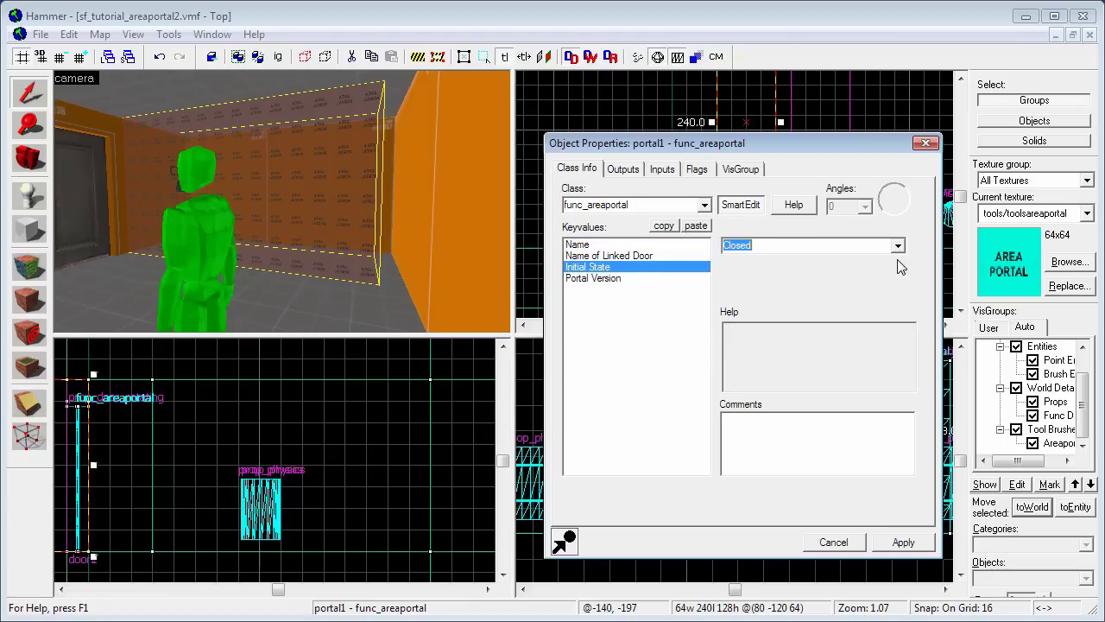
click(926, 144)
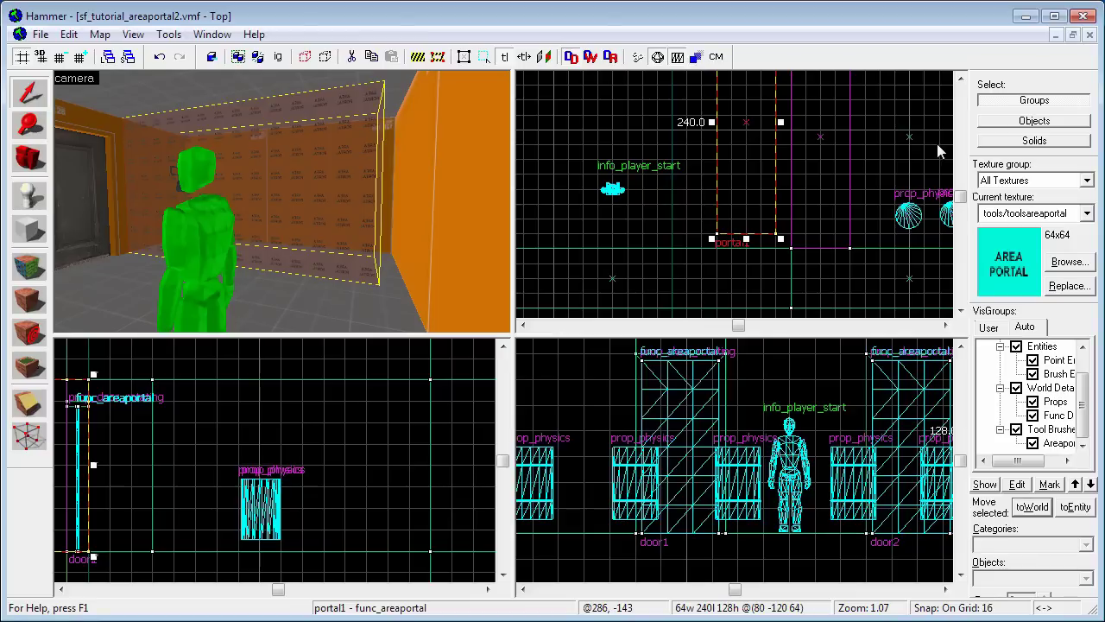
drag(743, 204, 816, 223)
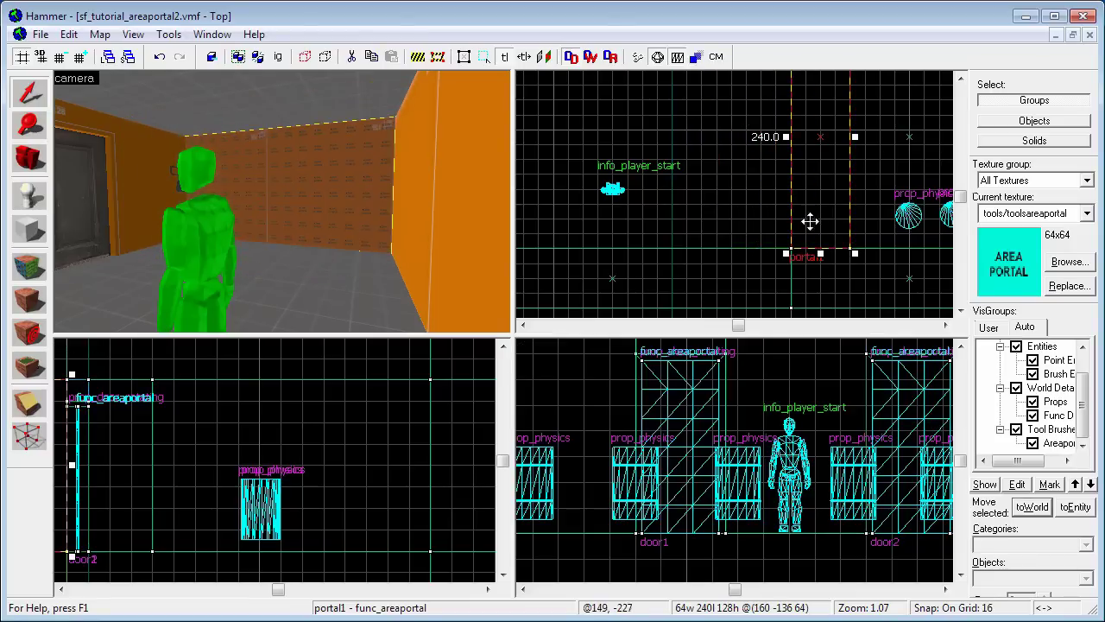
Compile and run the map, grant all weapons with impulse 101, and equip the crowbar.
click(637, 57)
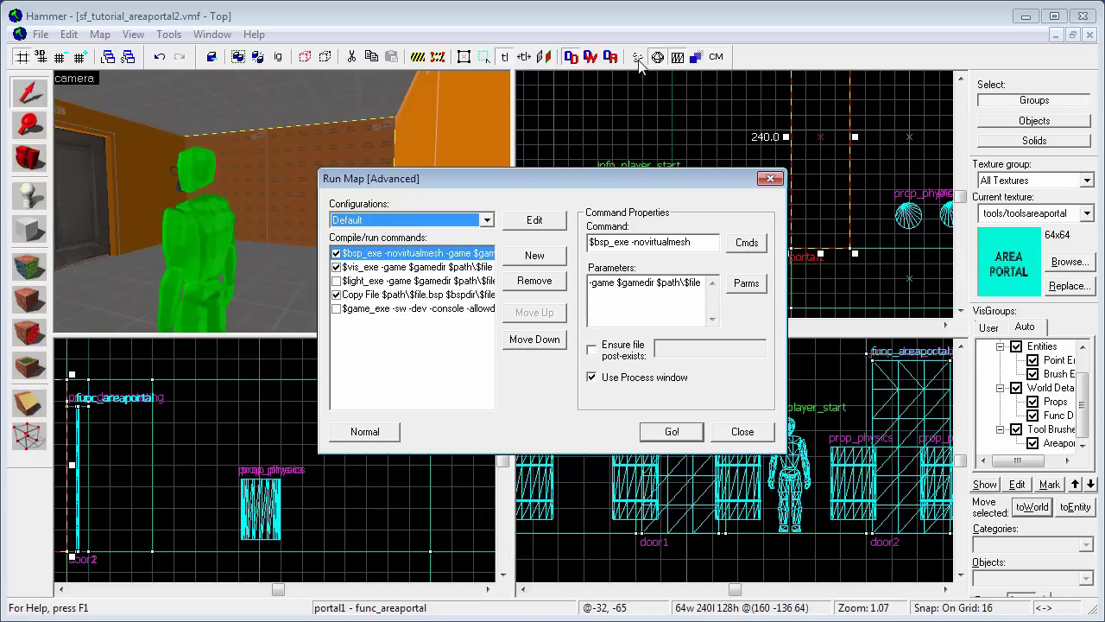
click(665, 431)
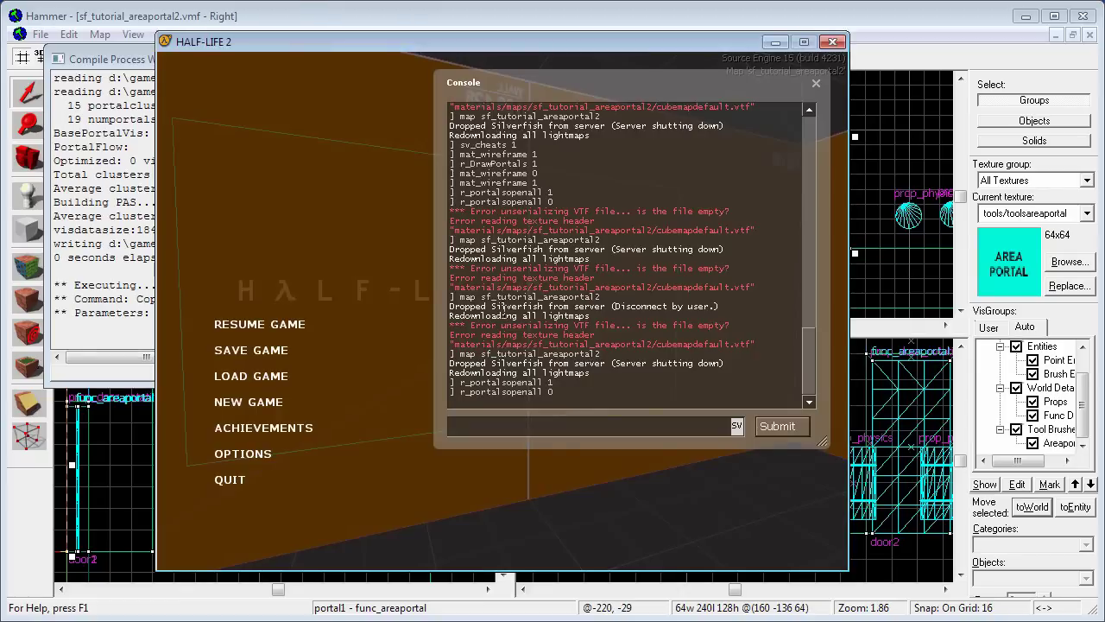
text(impulse101)
key(Return)
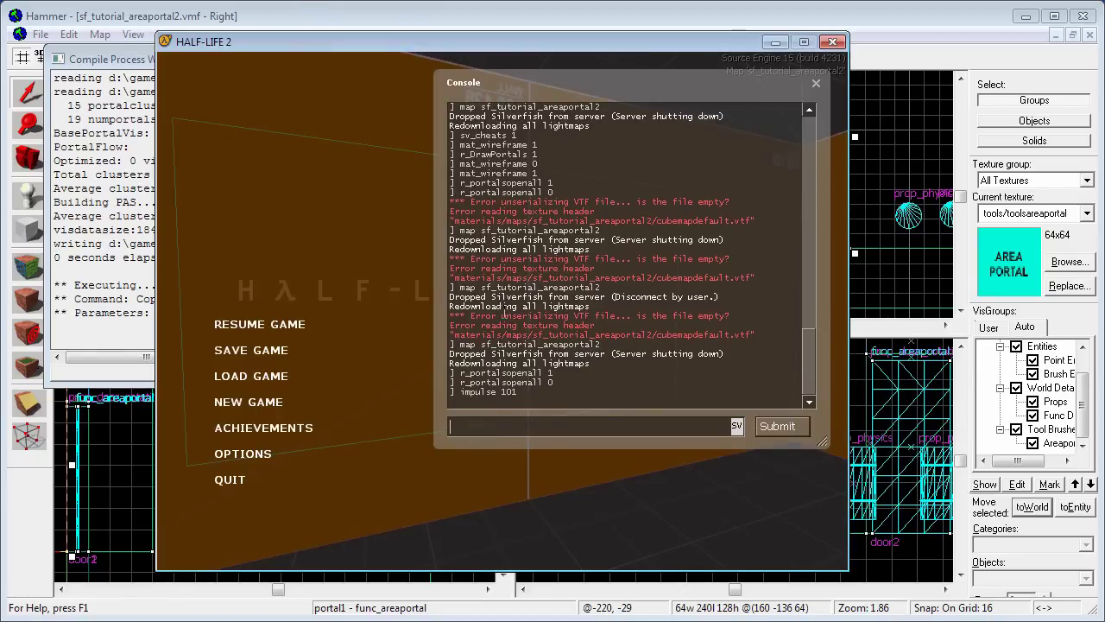
key(Escape)
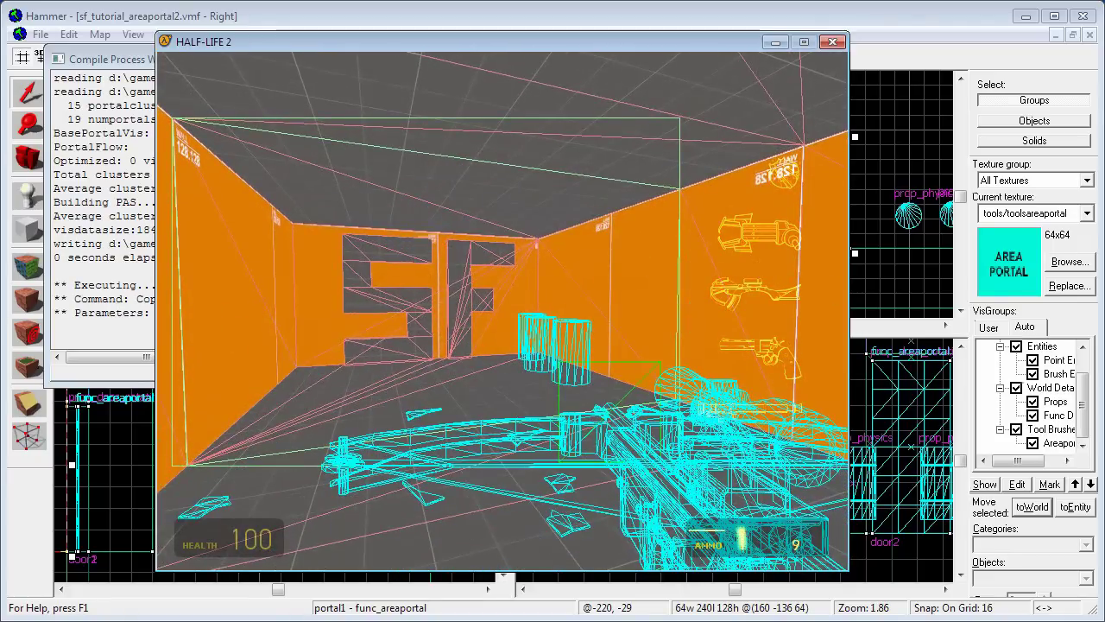
key(2)
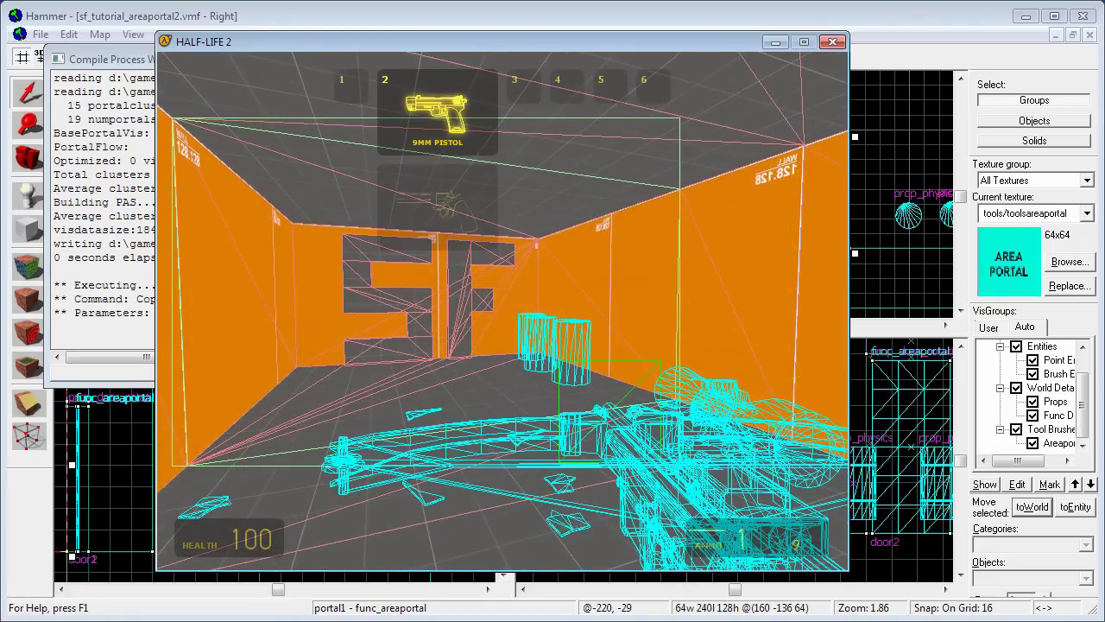
click(503, 310)
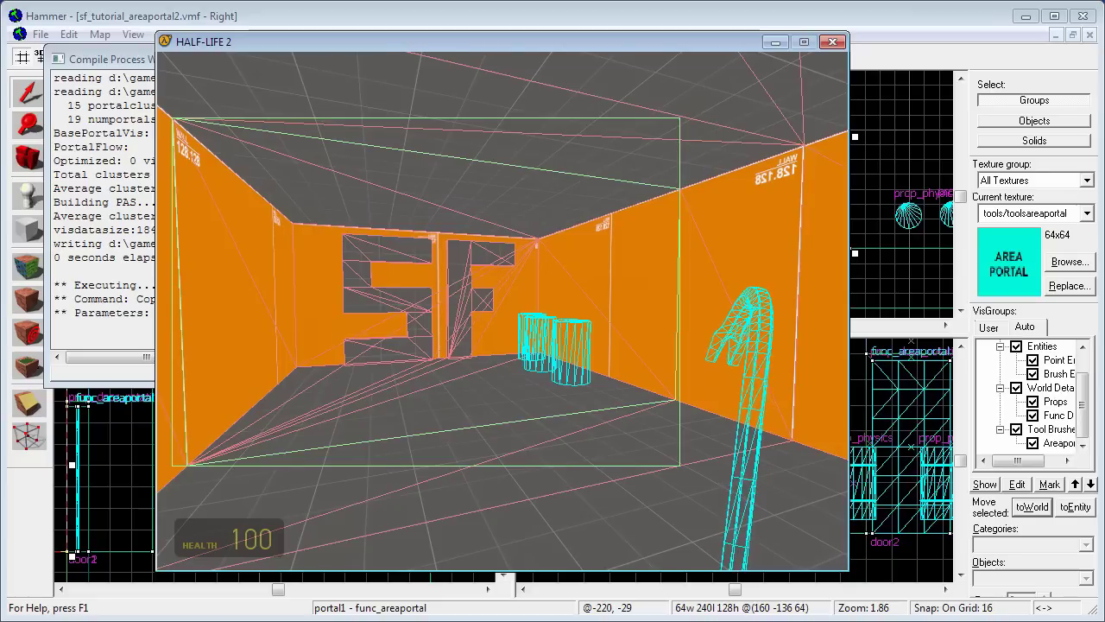
key(w)
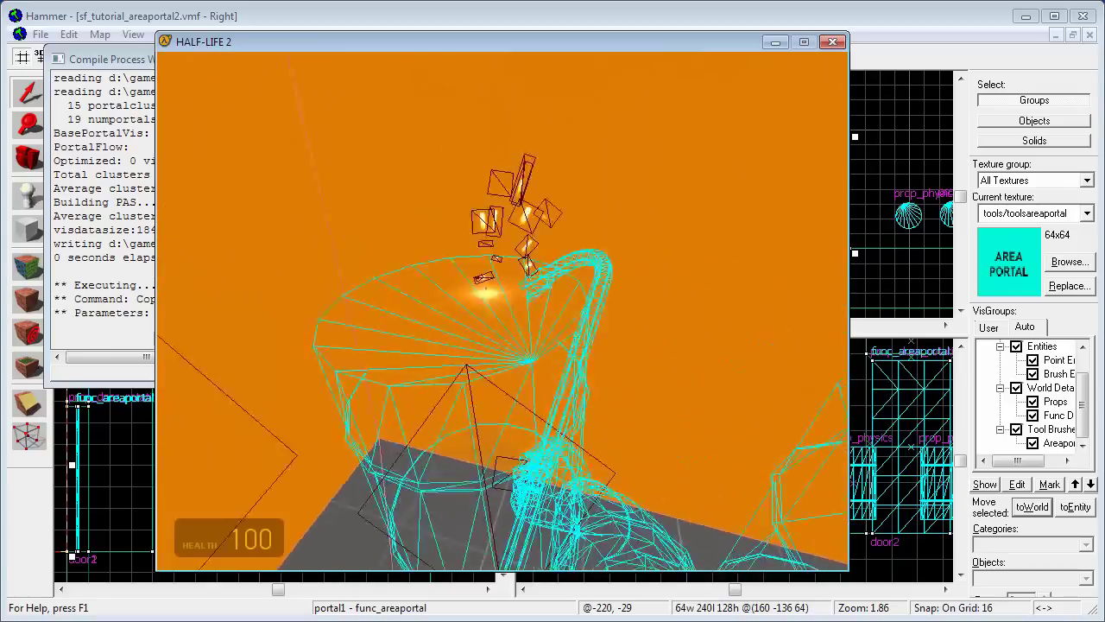
Turn wireframe off with mat_wireframe 0 and walk up to the wall.
key(grave)
text(mat_wireframe)
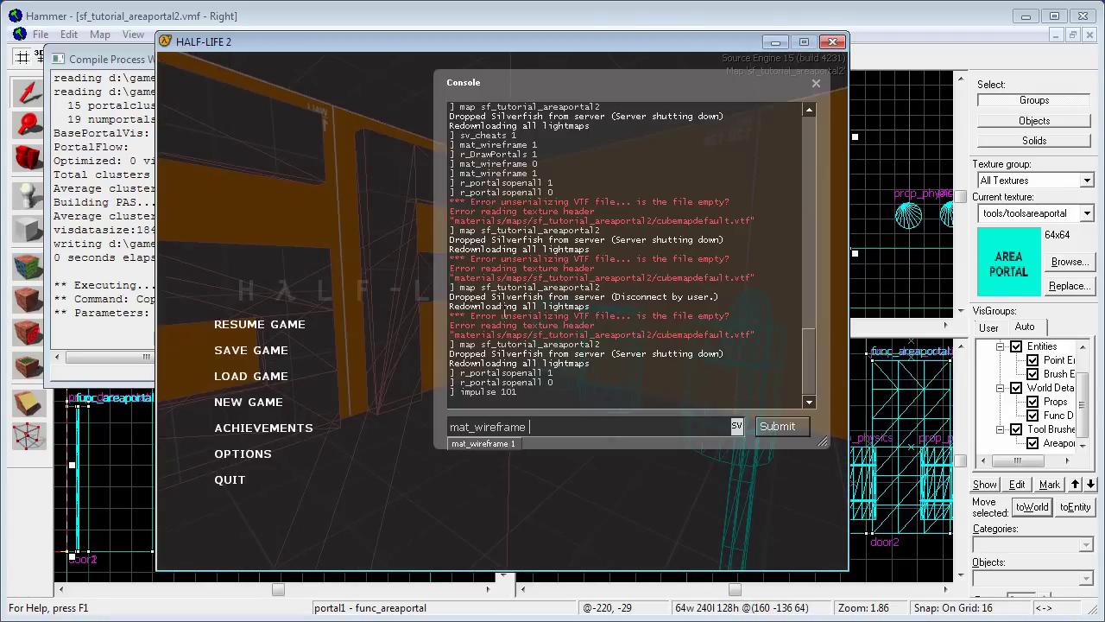
text(0)
key(Return)
key(grave)
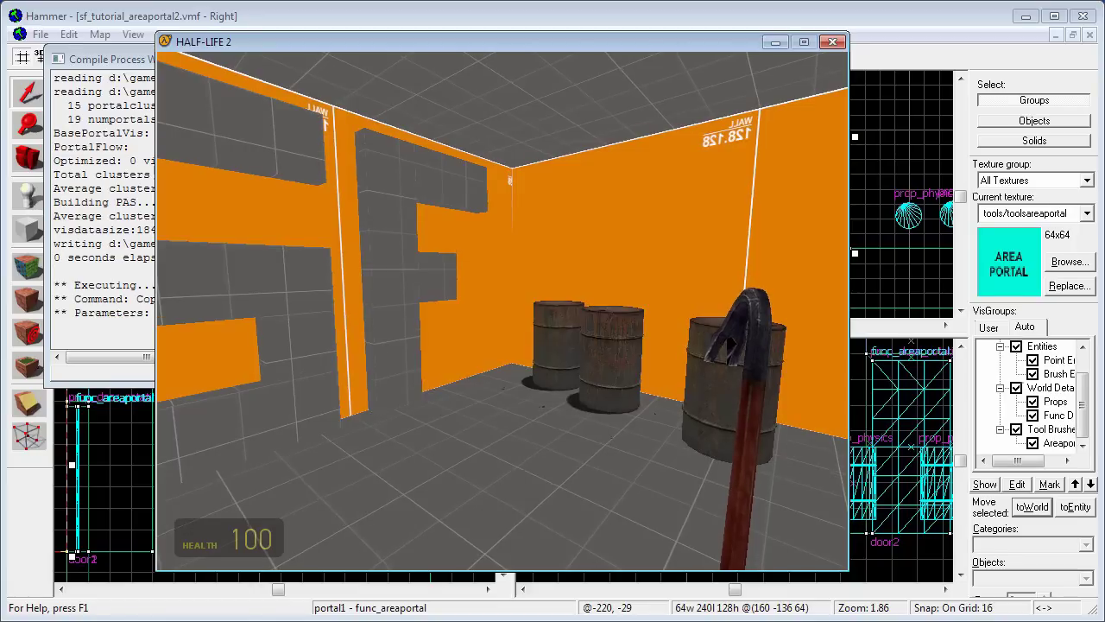
key(w)
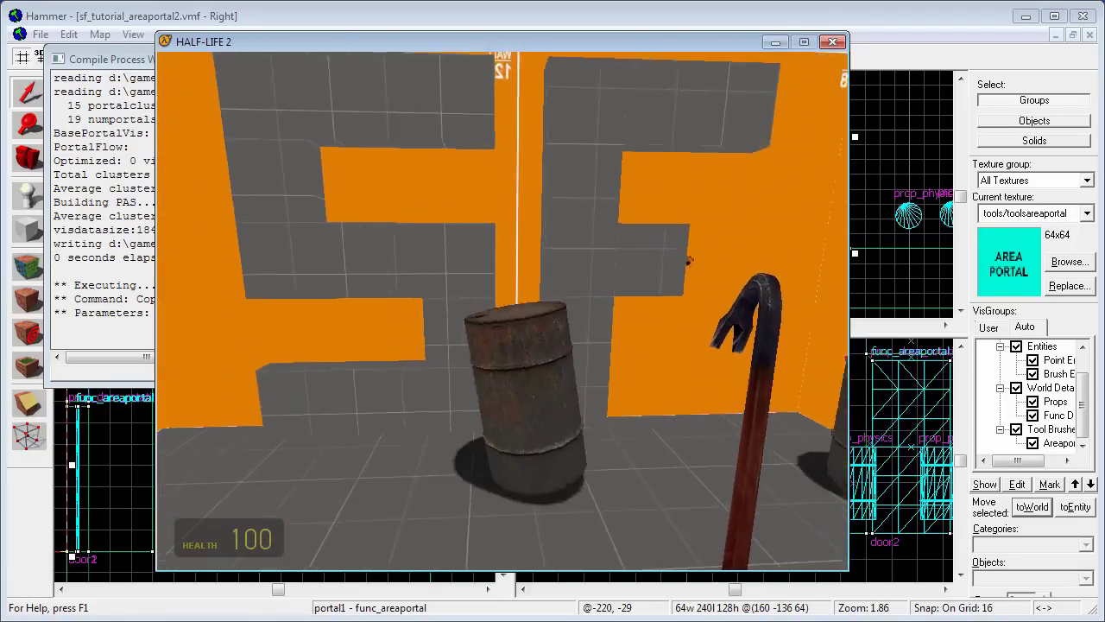
Knock the barrels over with four crowbar hits, then lift and drop one with the gravity gun.
click(502, 311)
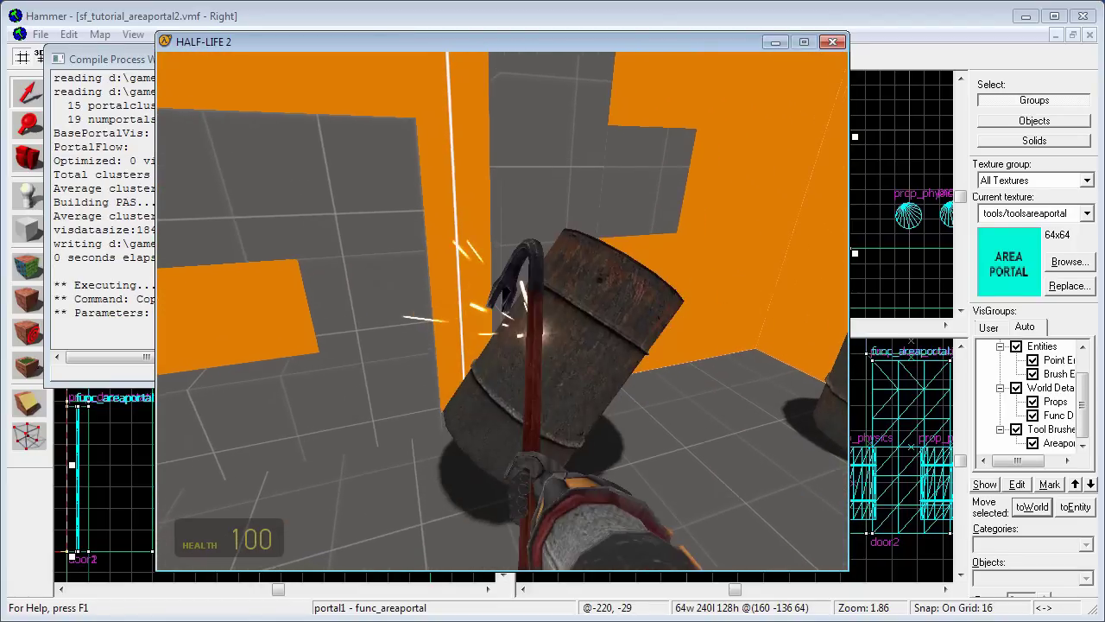
click(503, 311)
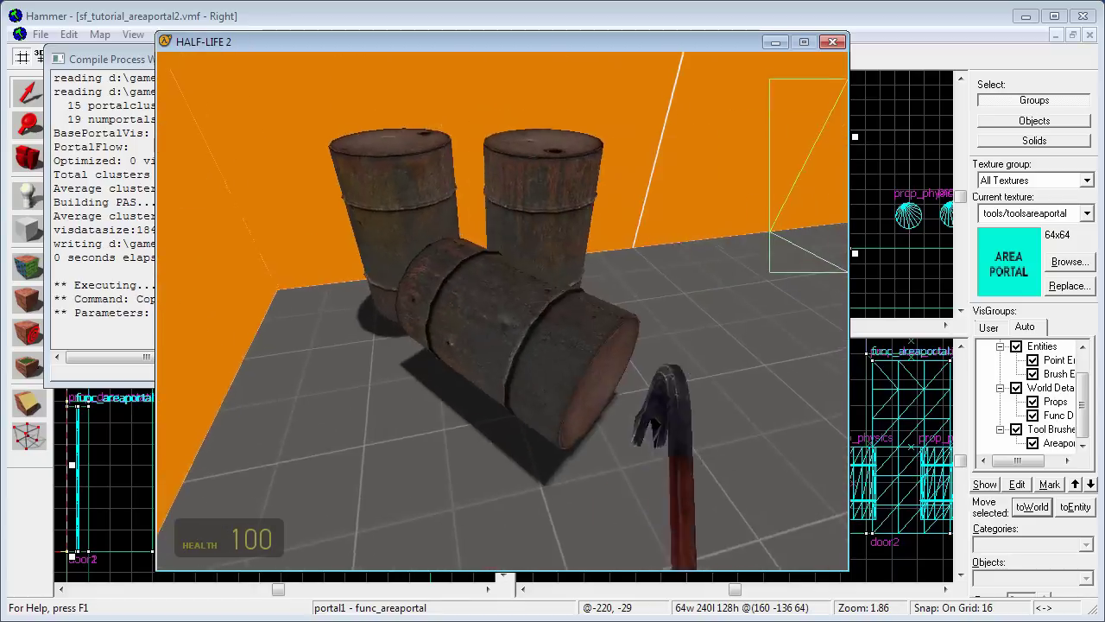
click(502, 311)
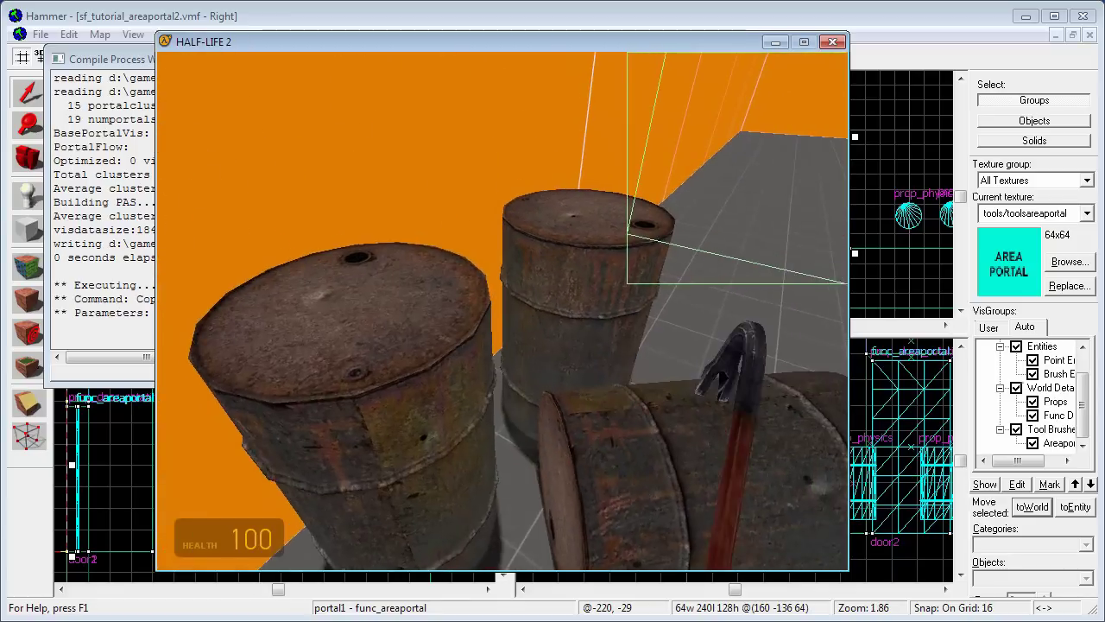
click(502, 310)
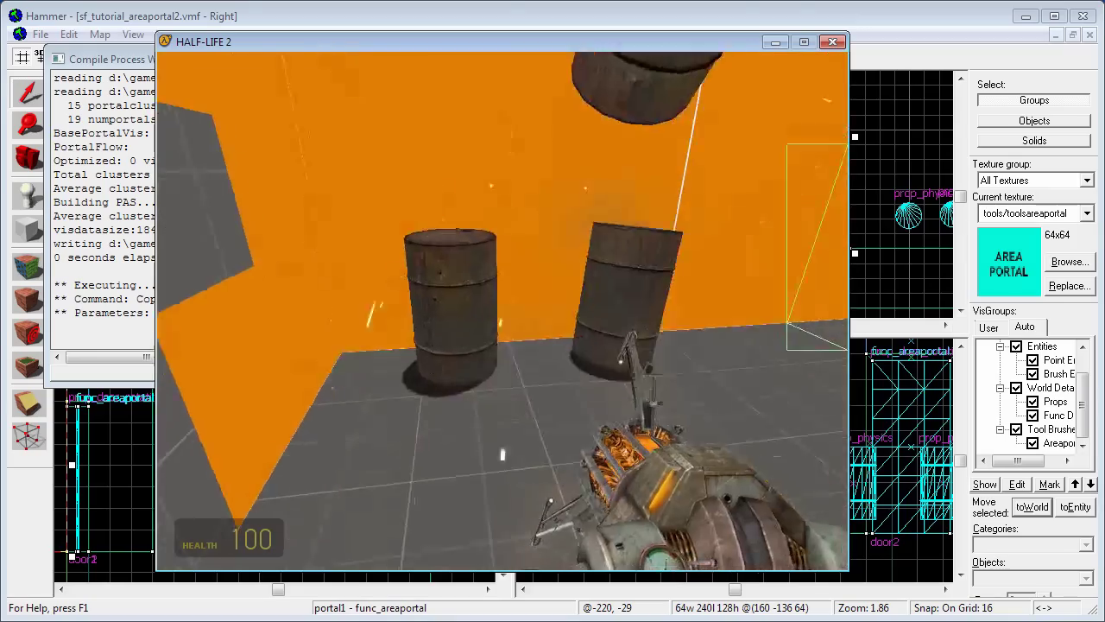
right_click(503, 311)
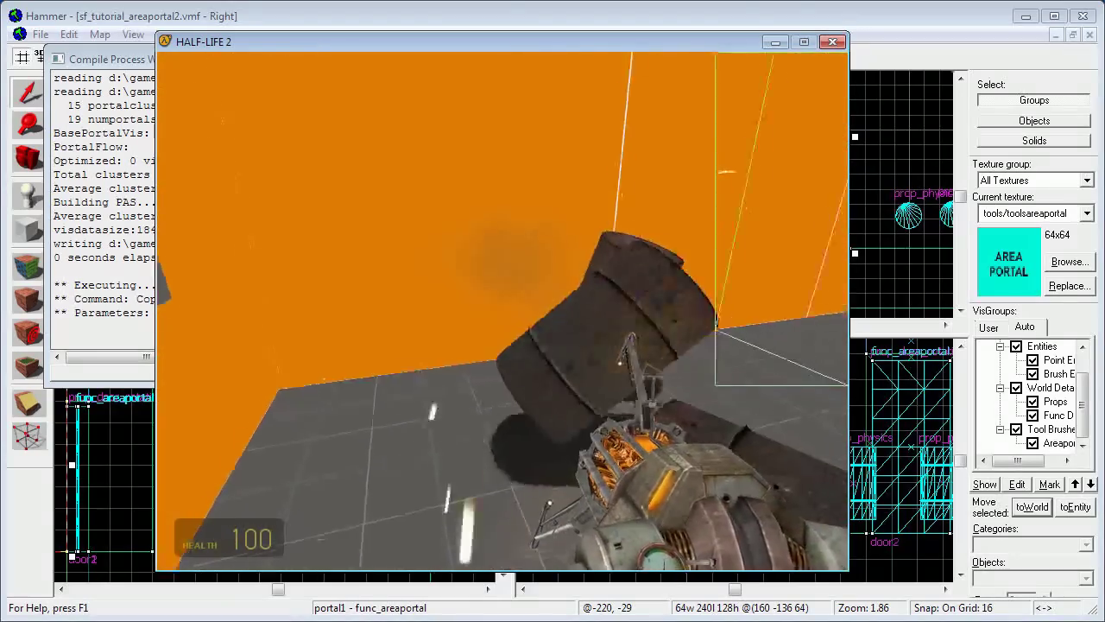
right_click(503, 311)
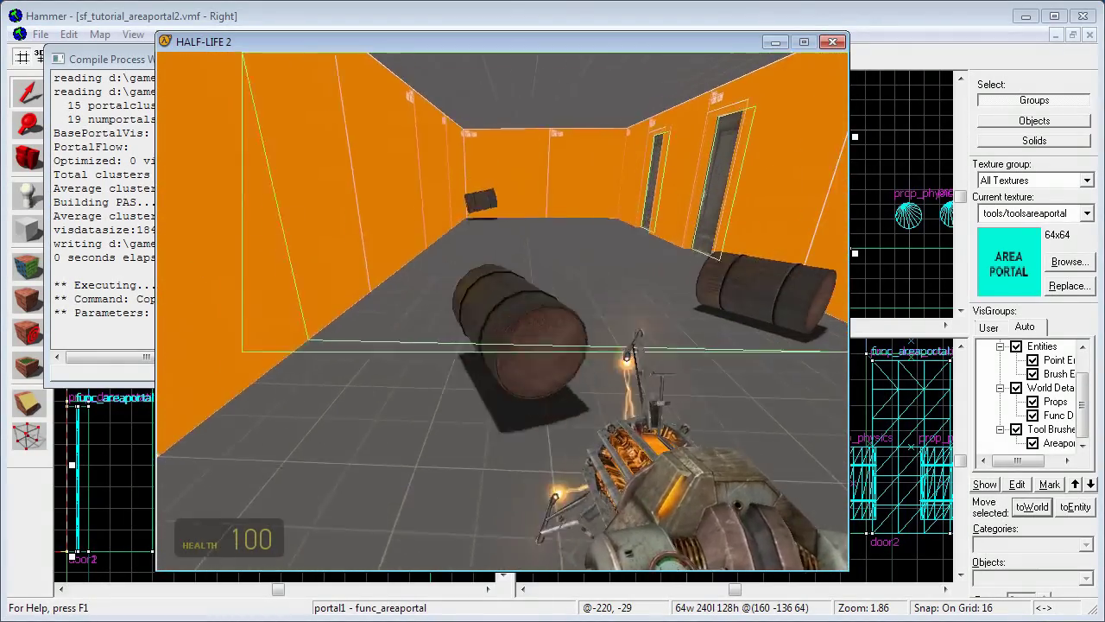